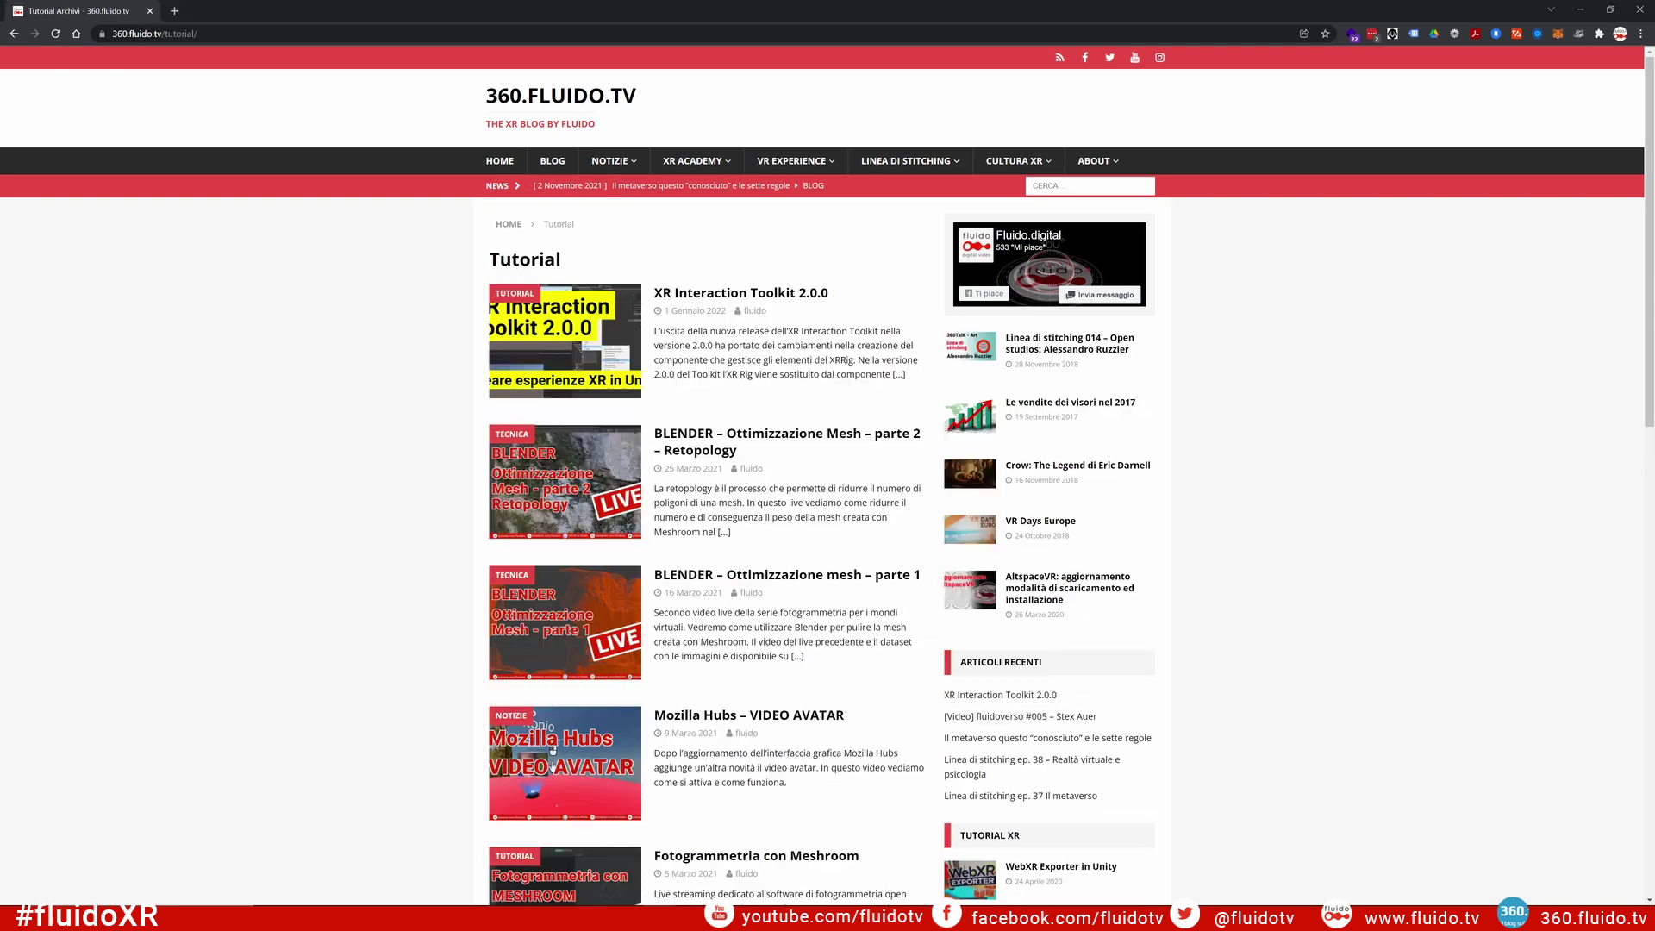
Step: Scroll down through the 360.fluido.tv Tutorial archive and back up to the top
{"action": "scroll", "coordinate": [707, 475], "scroll_direction": "down", "scroll_amount": 5}
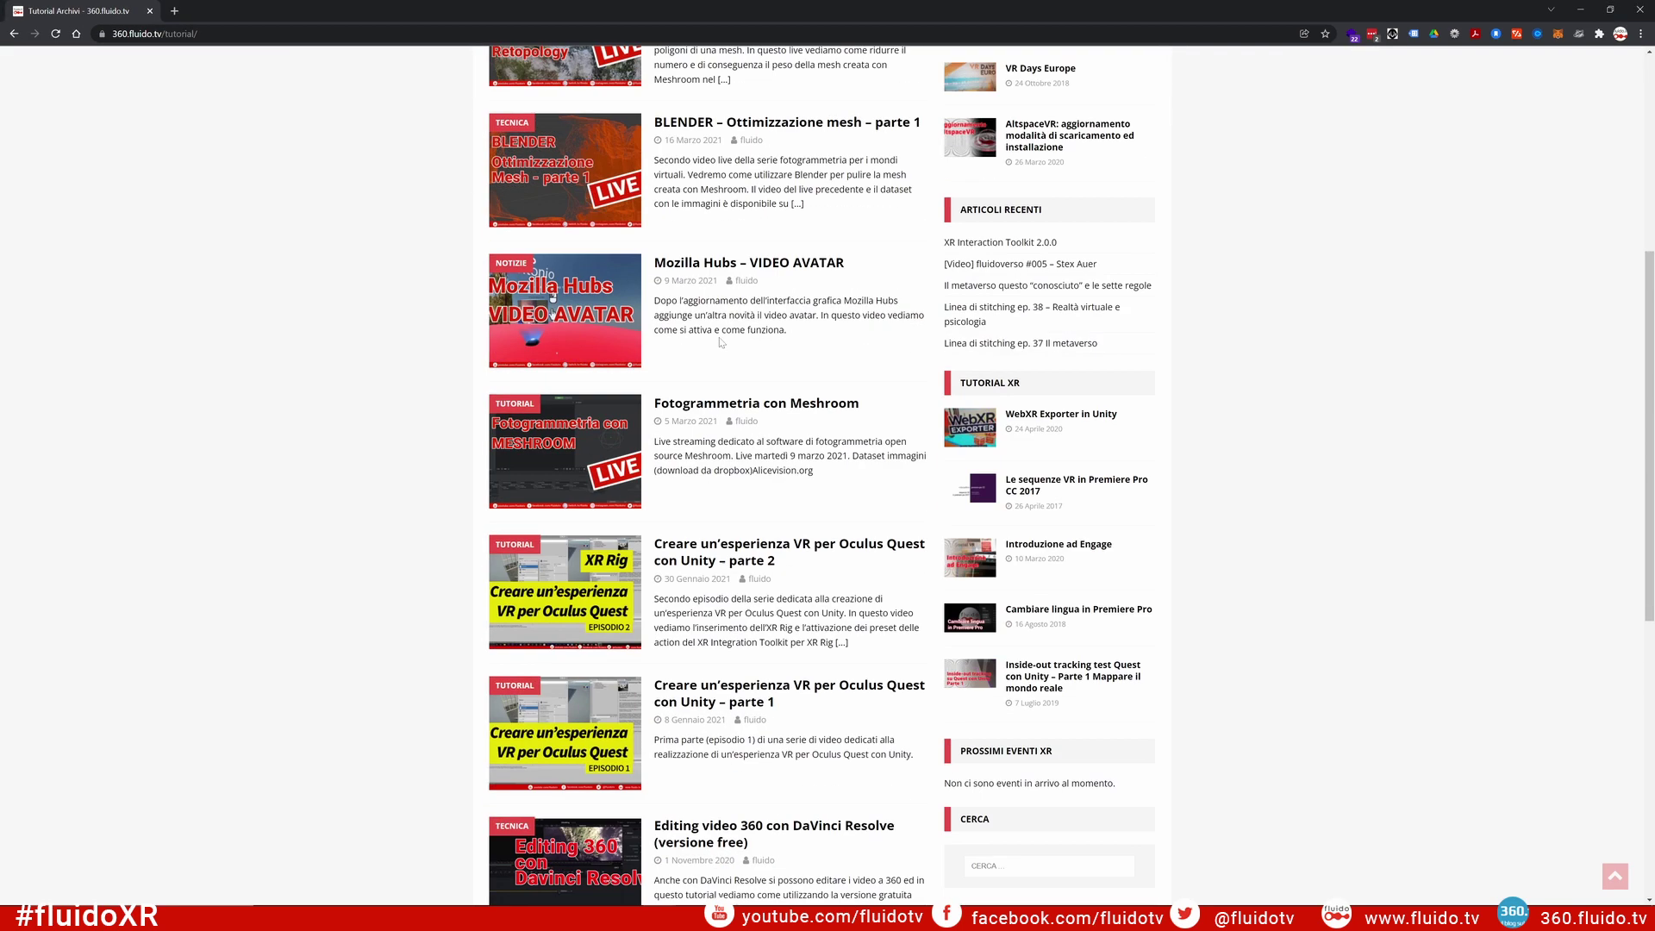
{"action": "scroll", "coordinate": [707, 474], "scroll_direction": "down", "scroll_amount": 3}
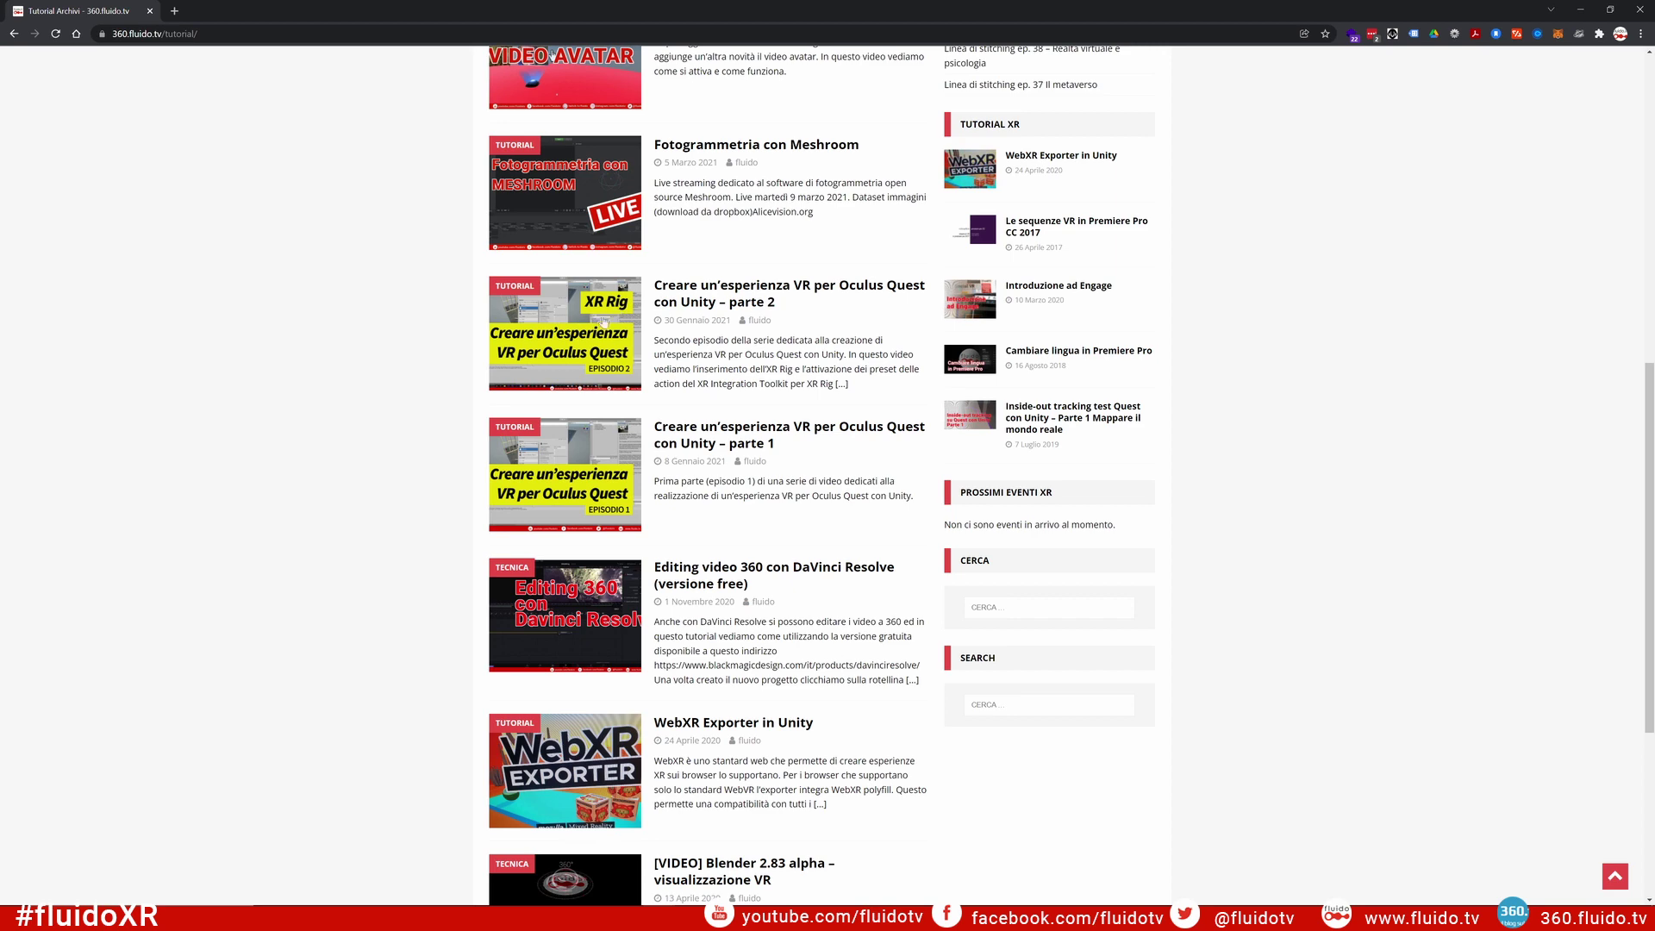
{"action": "scroll", "coordinate": [600, 326], "scroll_direction": "up", "scroll_amount": 10}
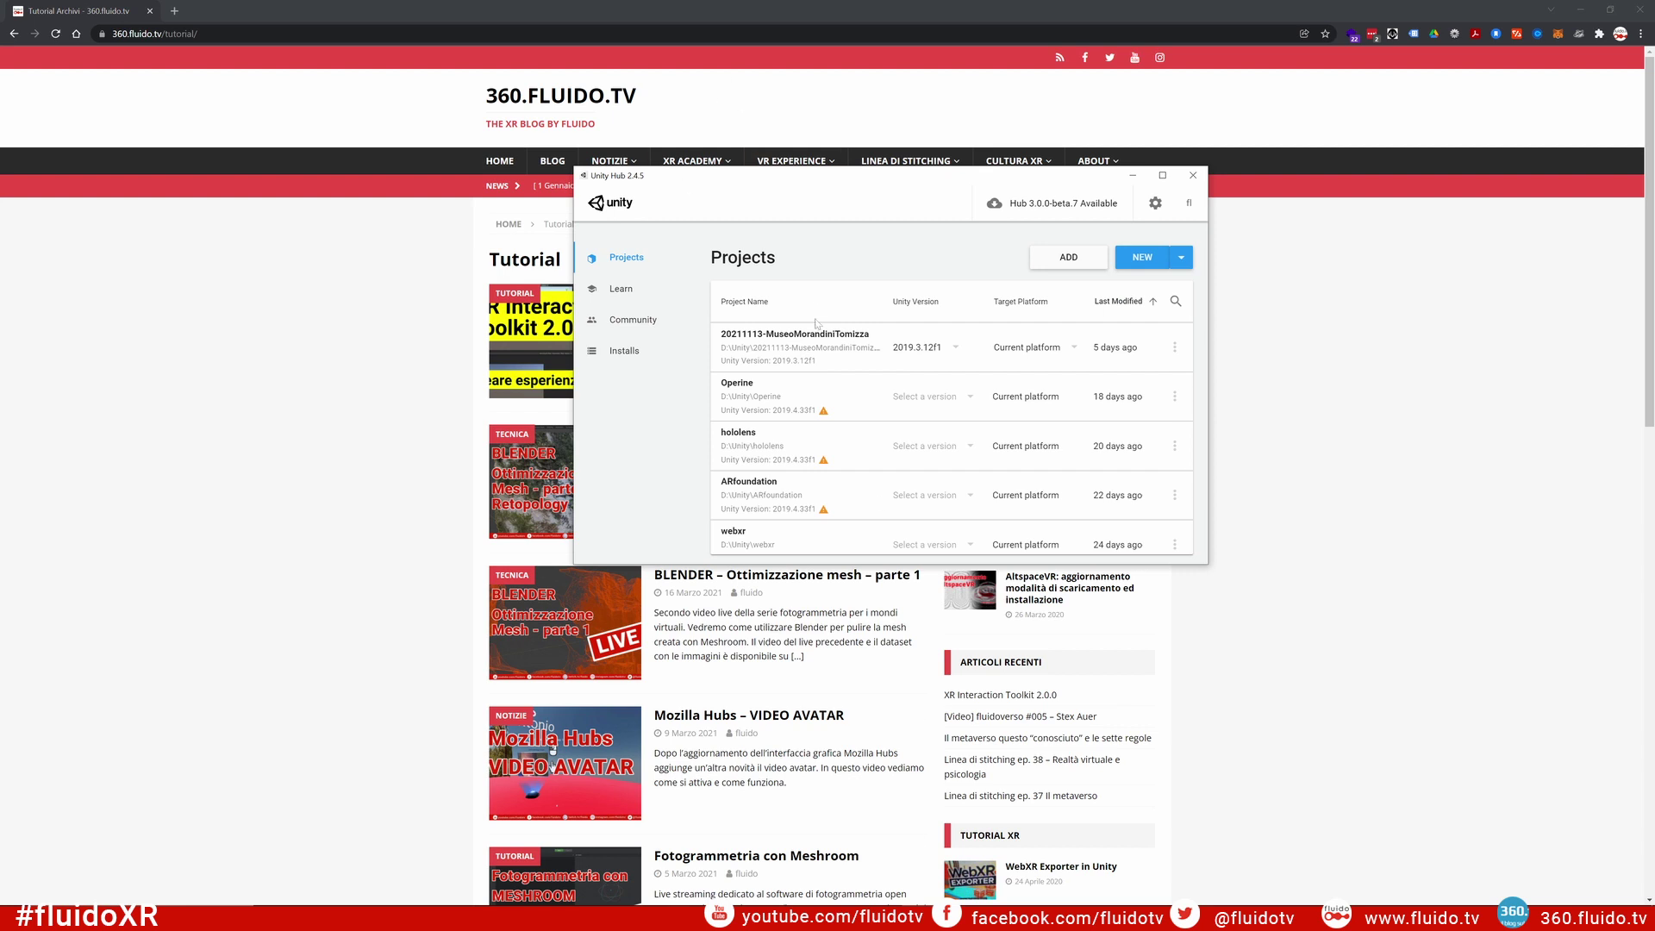
Step: Shift the Hub window left and list the installed editors, 2021.2.7f1 to 2018.4.36f1
{"action": "left_click_drag", "start_coordinate": [817, 183], "coordinate": [762, 185]}
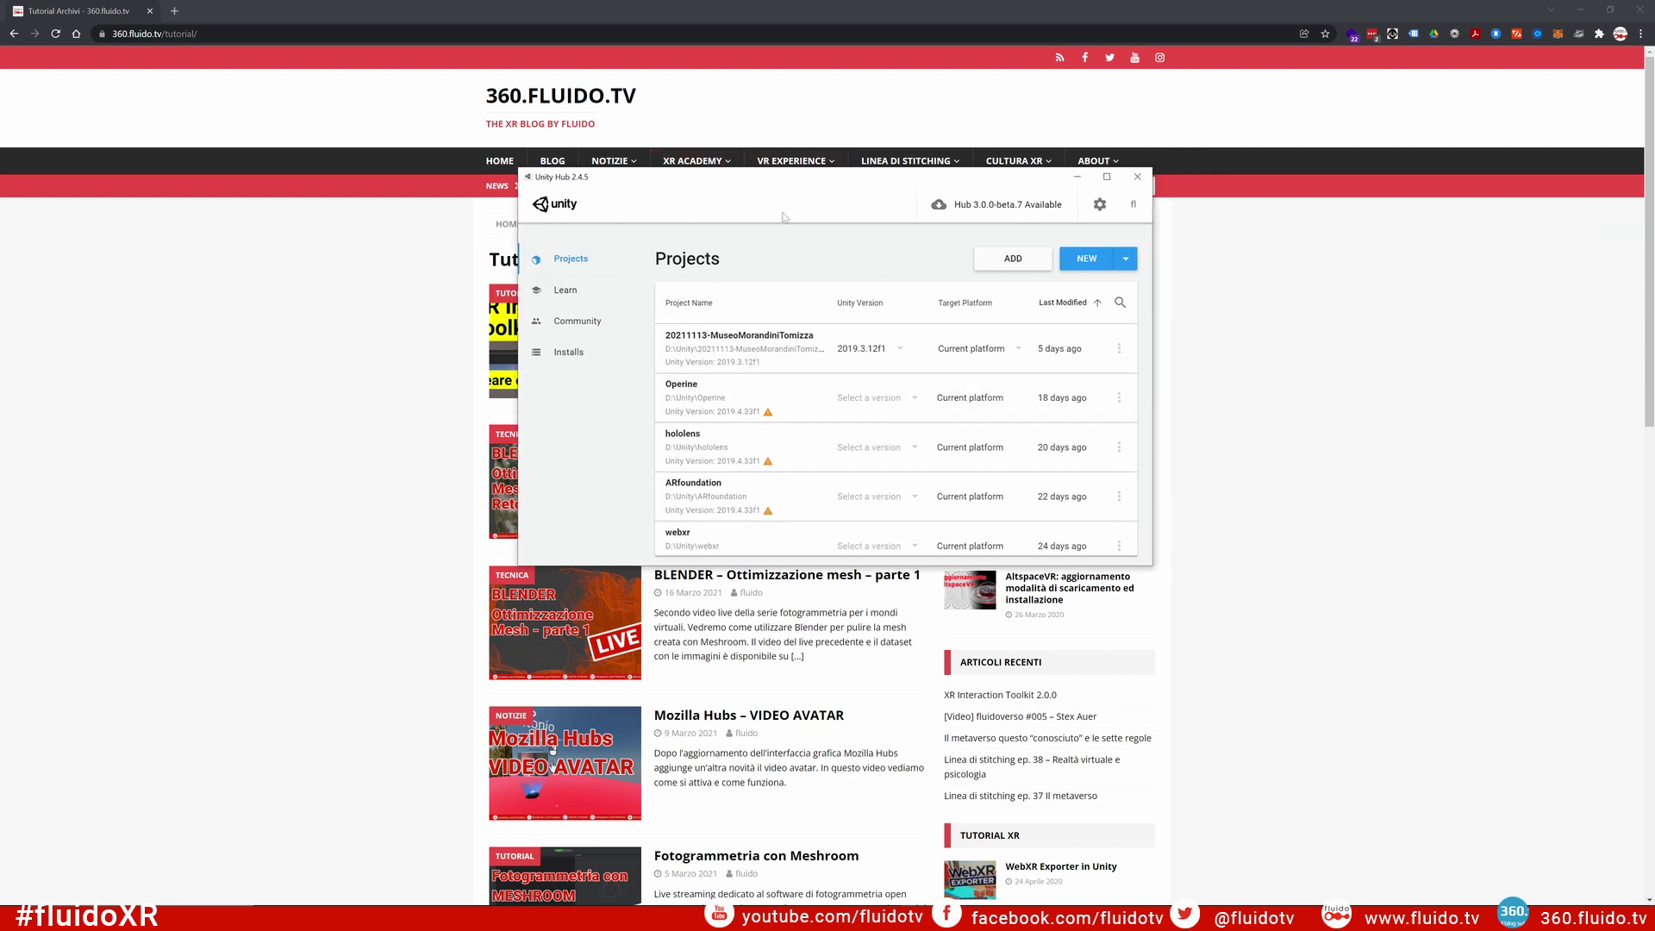
{"action": "left_click", "coordinate": [567, 364]}
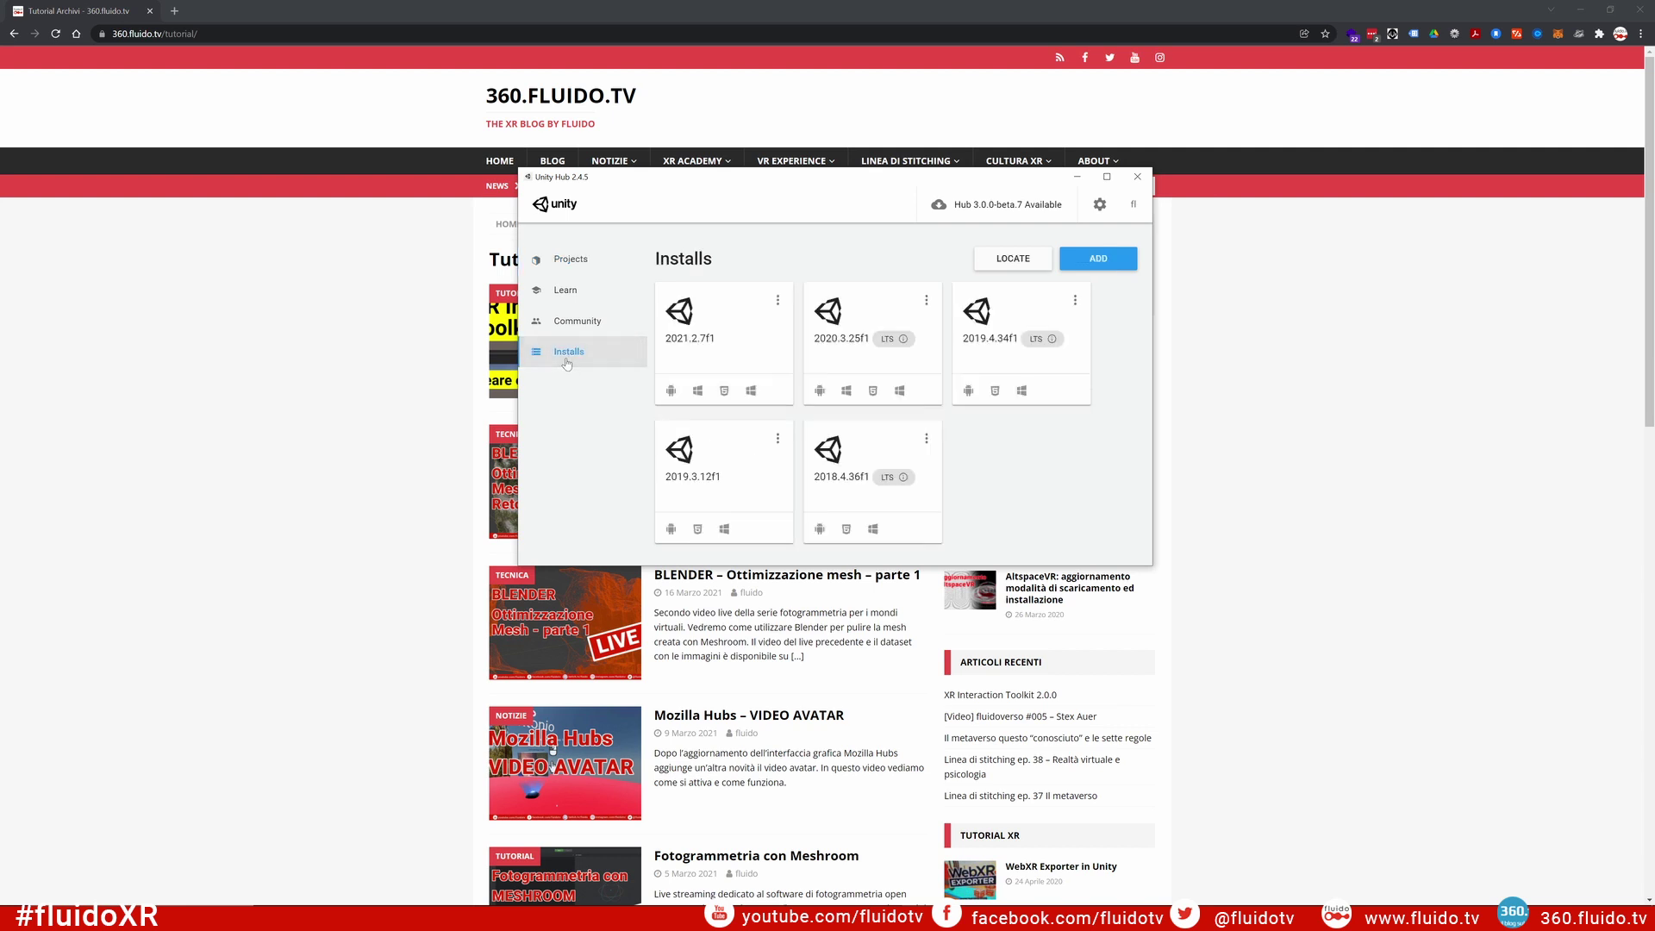
{"action": "mouse_move", "coordinate": [841, 347]}
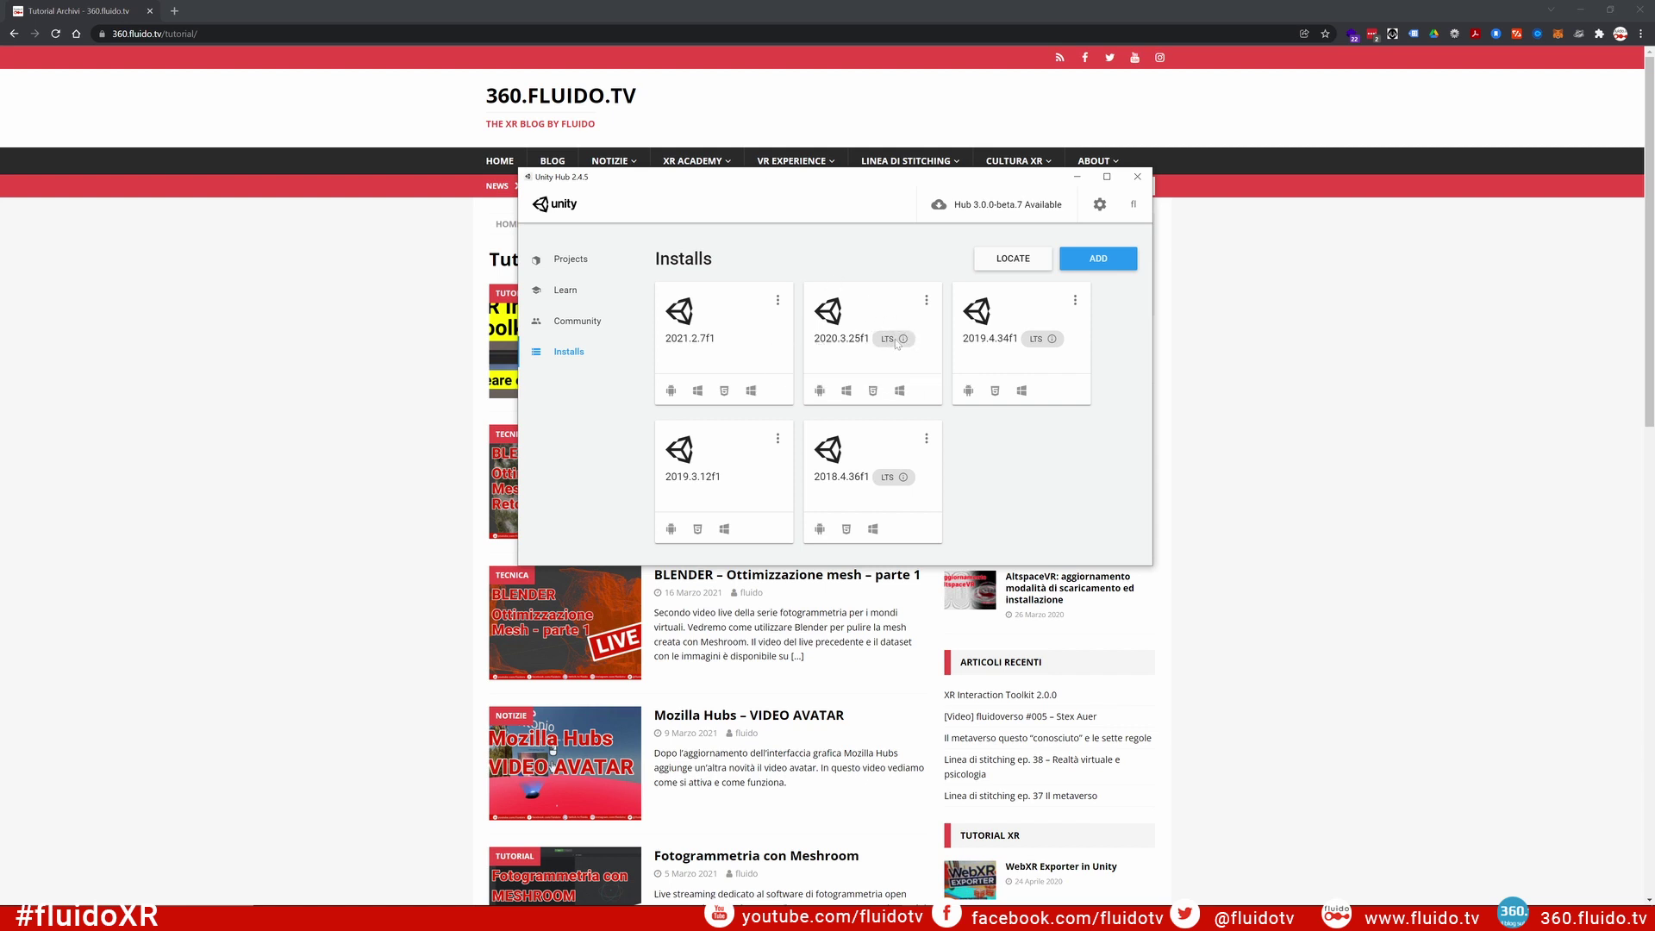
{"action": "mouse_move", "coordinate": [897, 344]}
Step: Browse installable Unity versions, including the 2022.1.0b2 beta, and close without installing
{"action": "left_click", "coordinate": [1108, 264]}
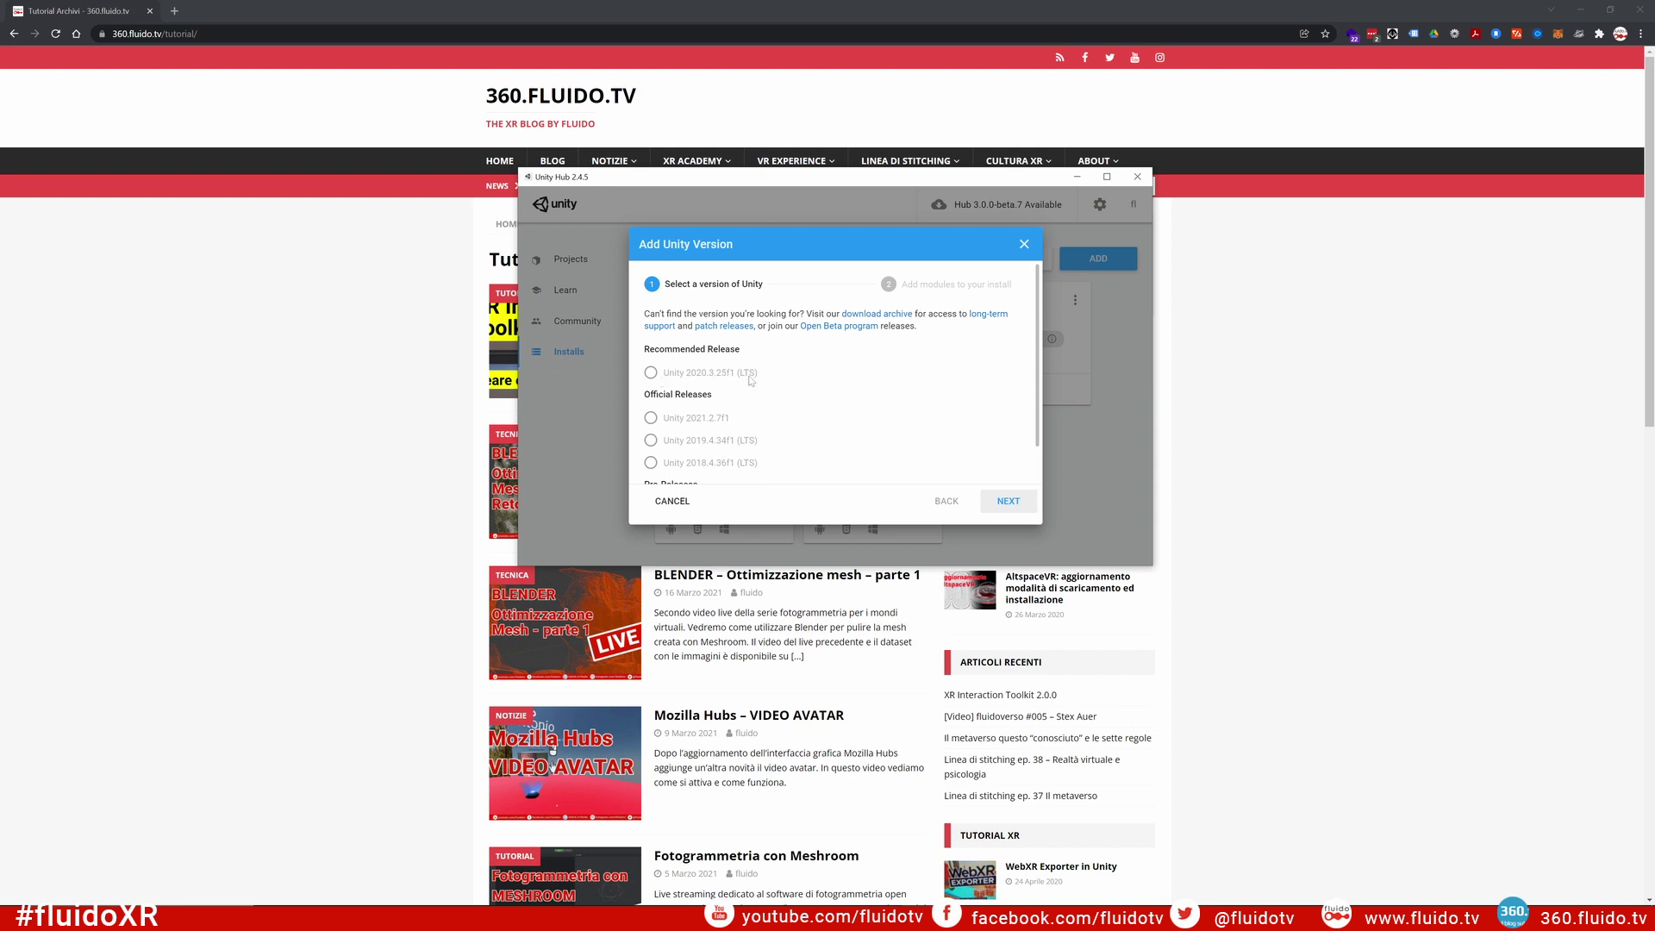
{"action": "scroll", "coordinate": [751, 379], "scroll_direction": "down", "scroll_amount": 1}
{"action": "left_click", "coordinate": [707, 469]}
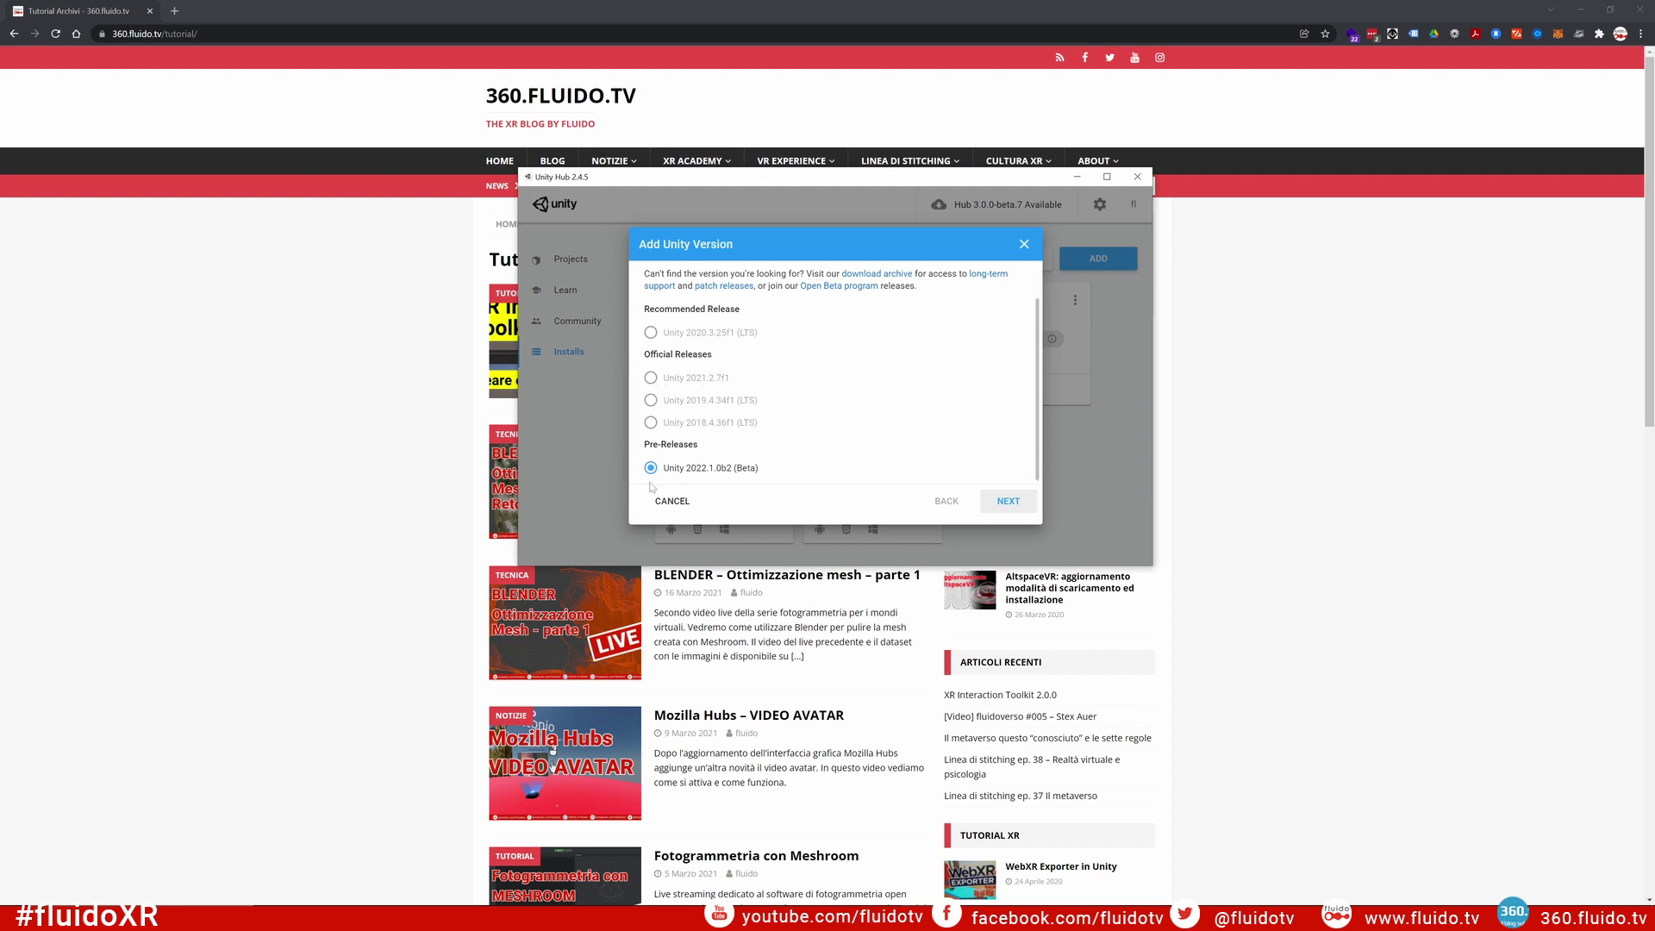
{"action": "scroll", "coordinate": [802, 431], "scroll_direction": "up", "scroll_amount": 1}
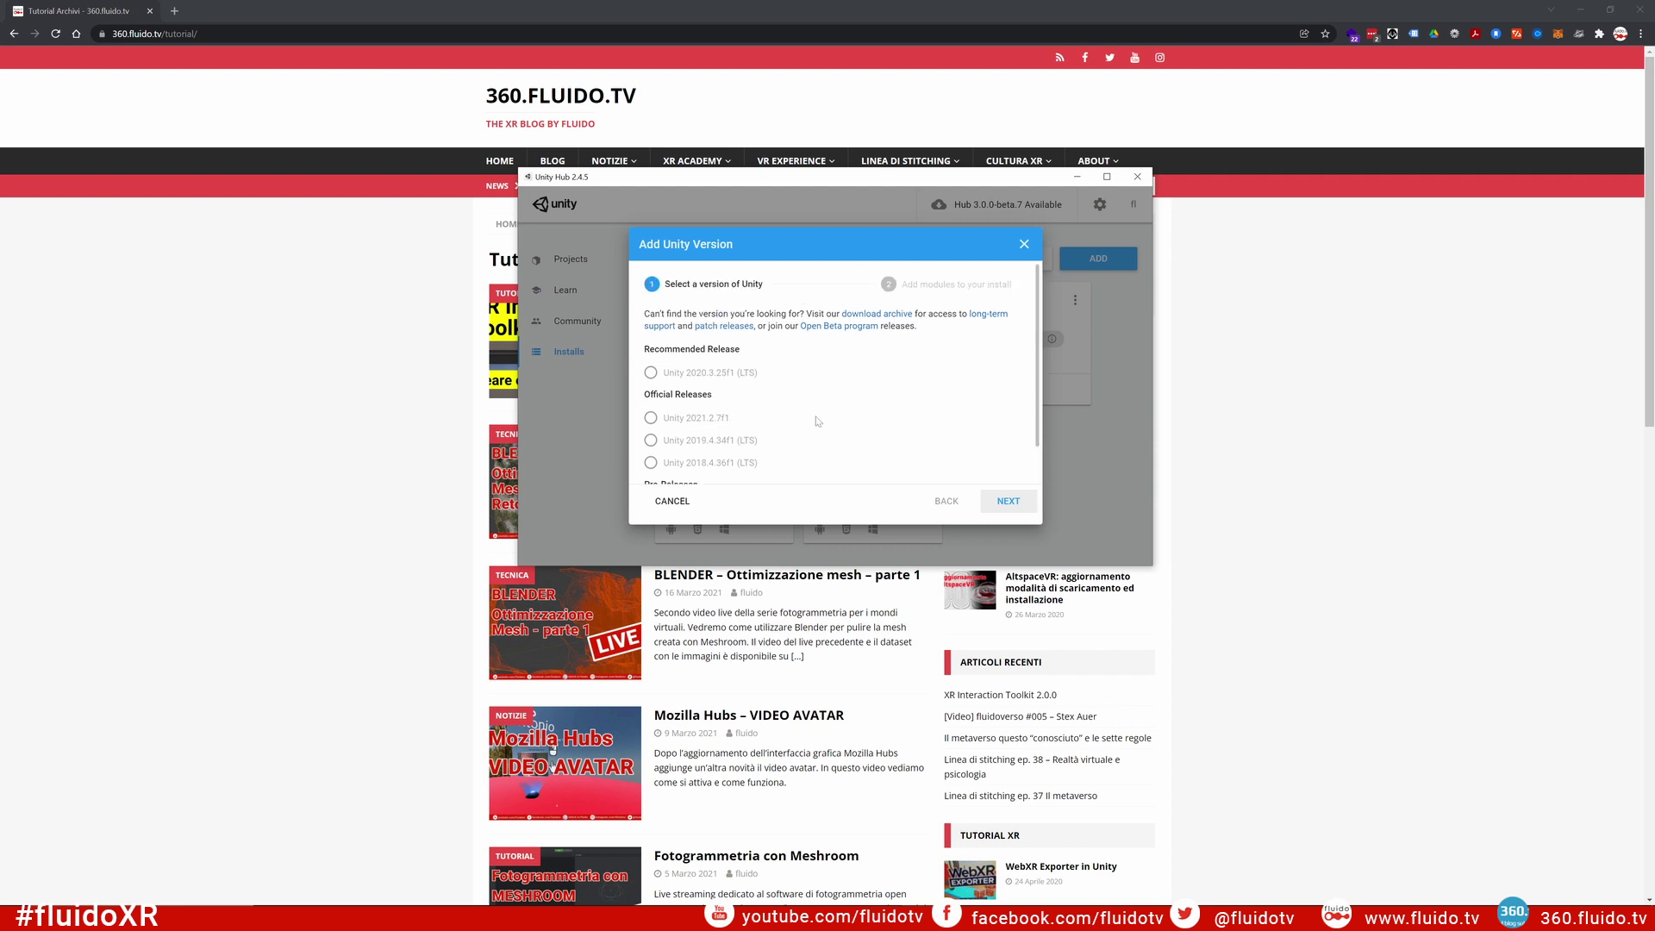
{"action": "left_click", "coordinate": [1024, 242]}
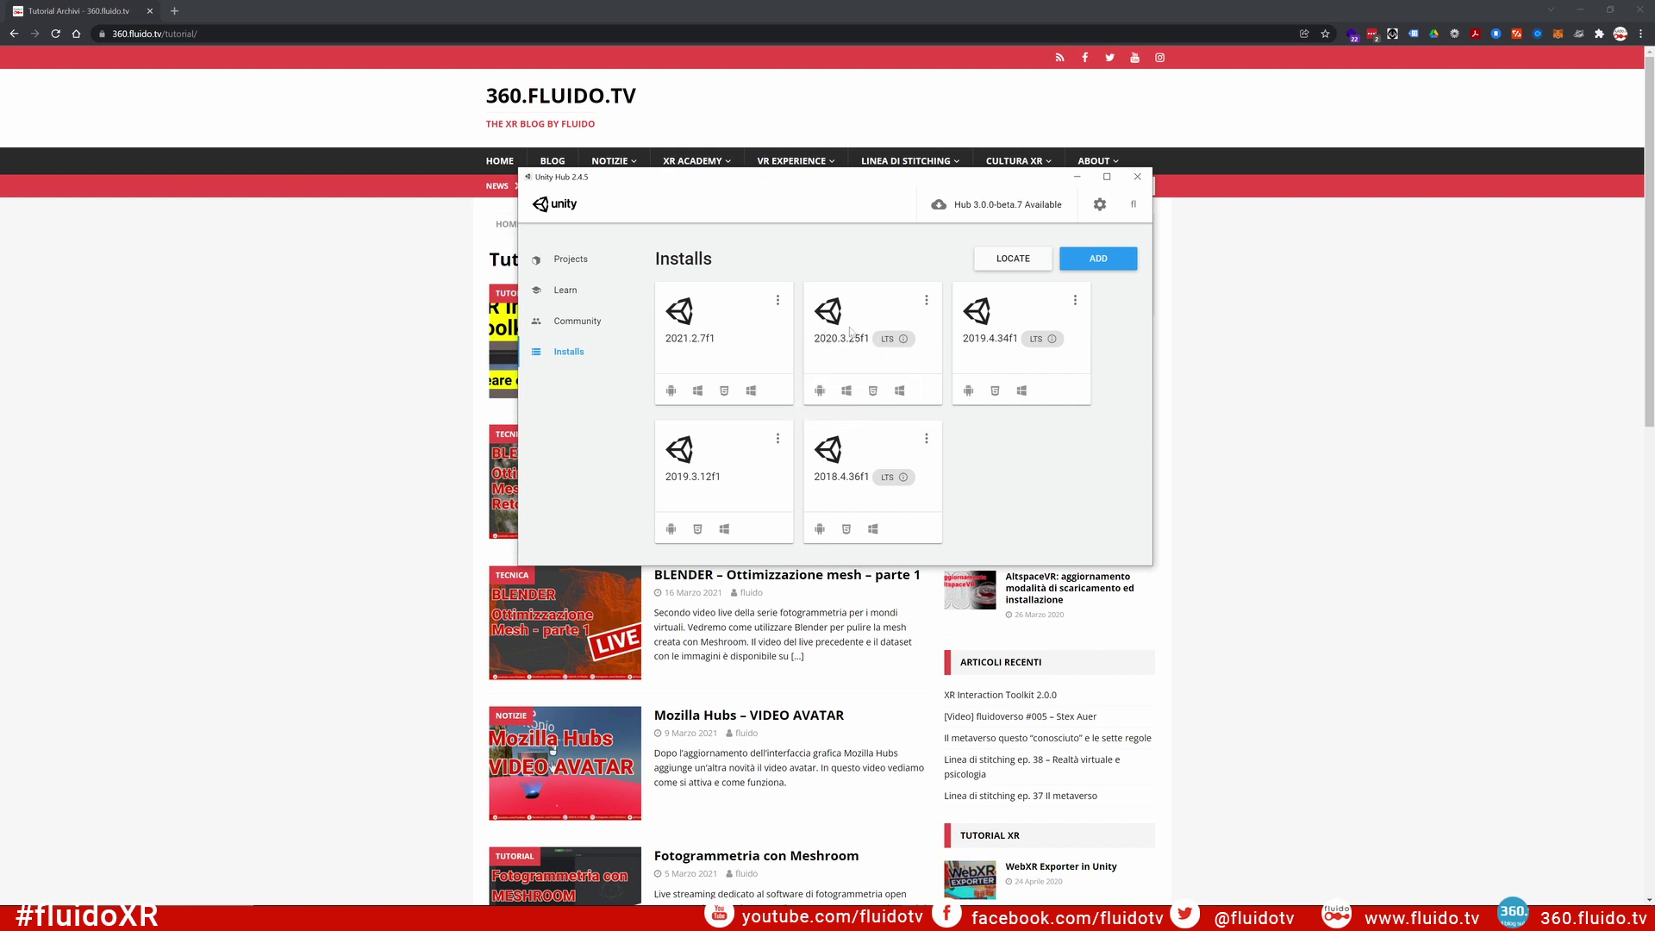
Step: Review 2020.3.25f1's modules, including Android Build Support, then return to the Projects list
{"action": "left_click", "coordinate": [927, 302]}
{"action": "left_click", "coordinate": [880, 318]}
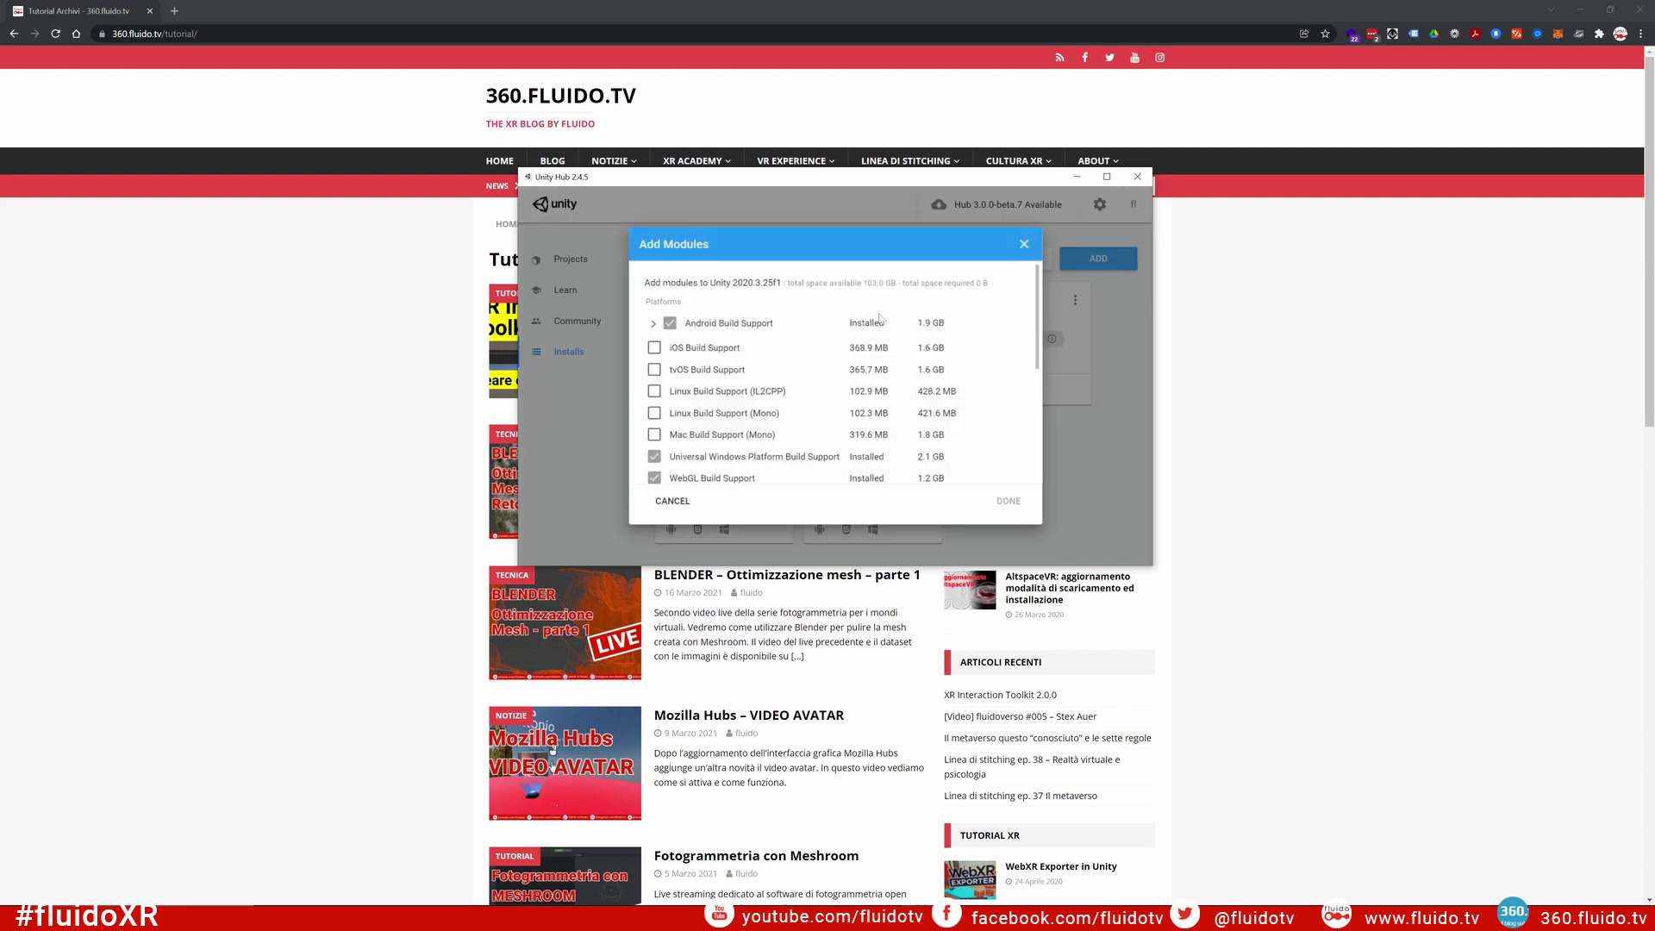
{"action": "left_click", "coordinate": [653, 324]}
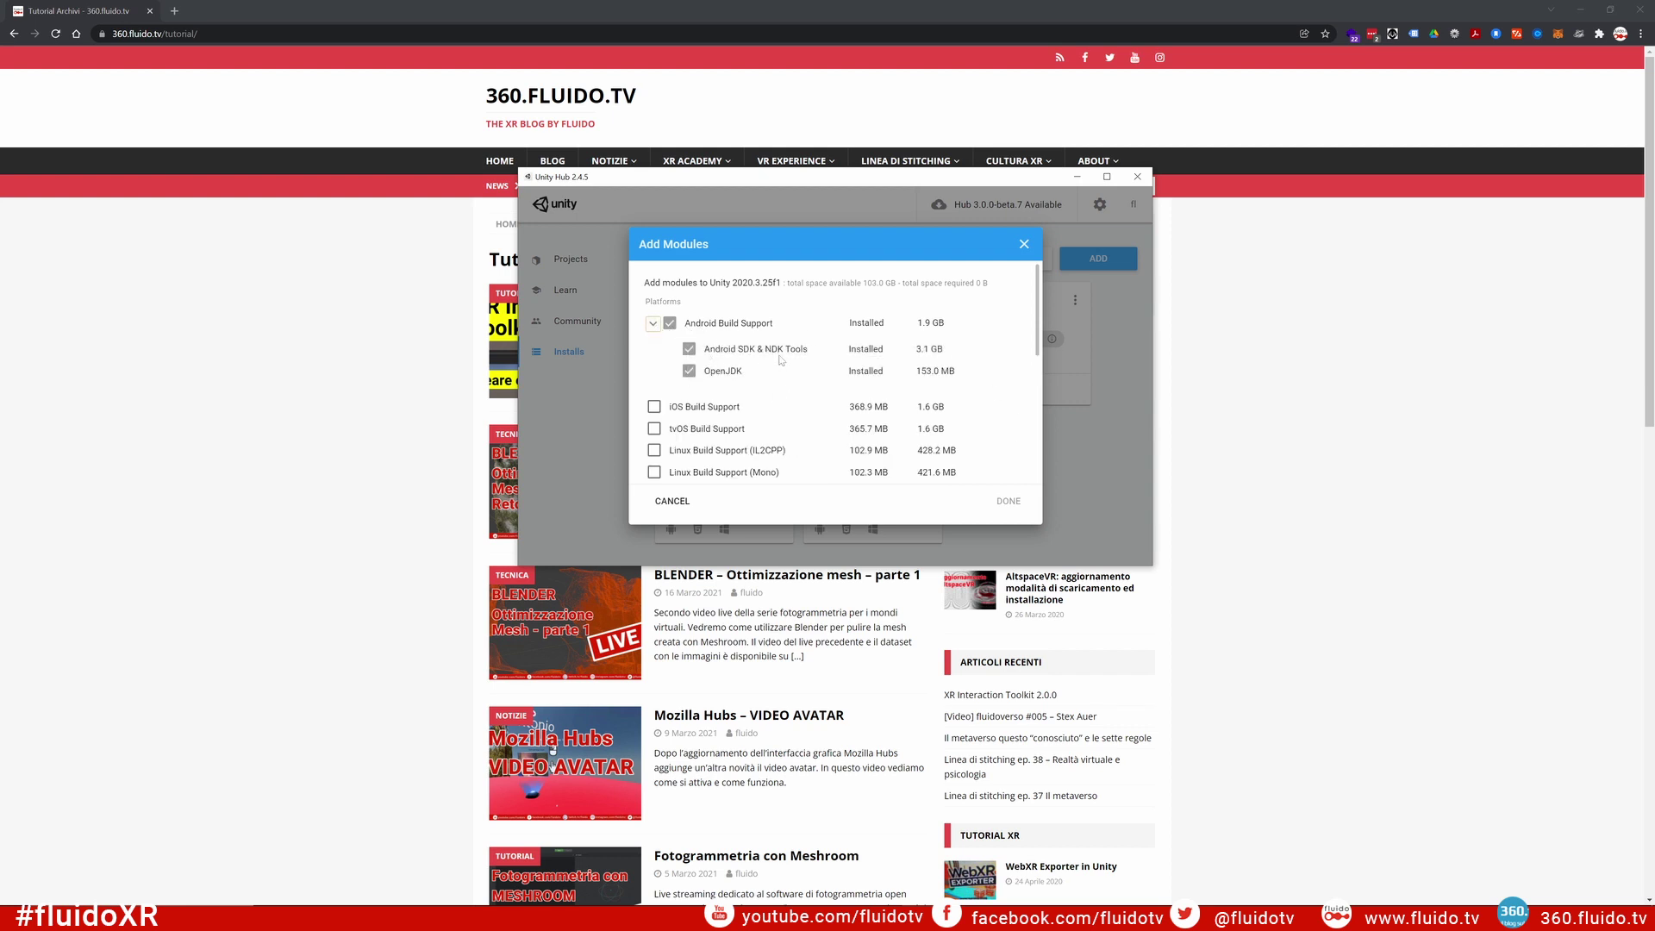
{"action": "left_click", "coordinate": [653, 324]}
{"action": "left_click", "coordinate": [1024, 242]}
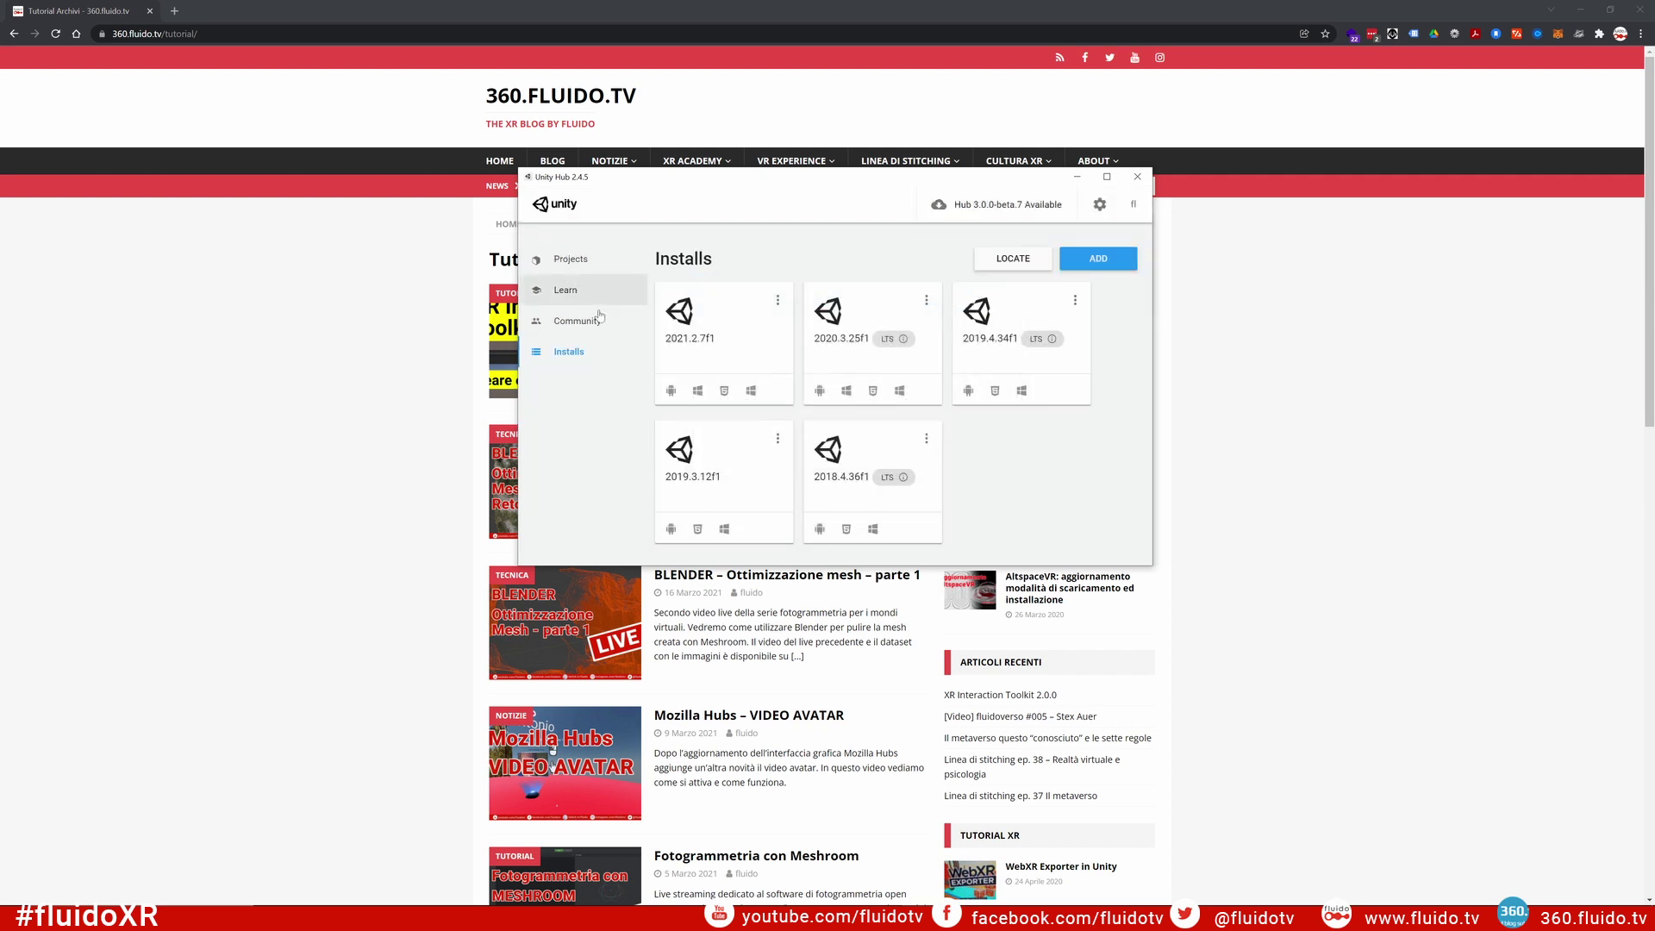
{"action": "left_click", "coordinate": [573, 259]}
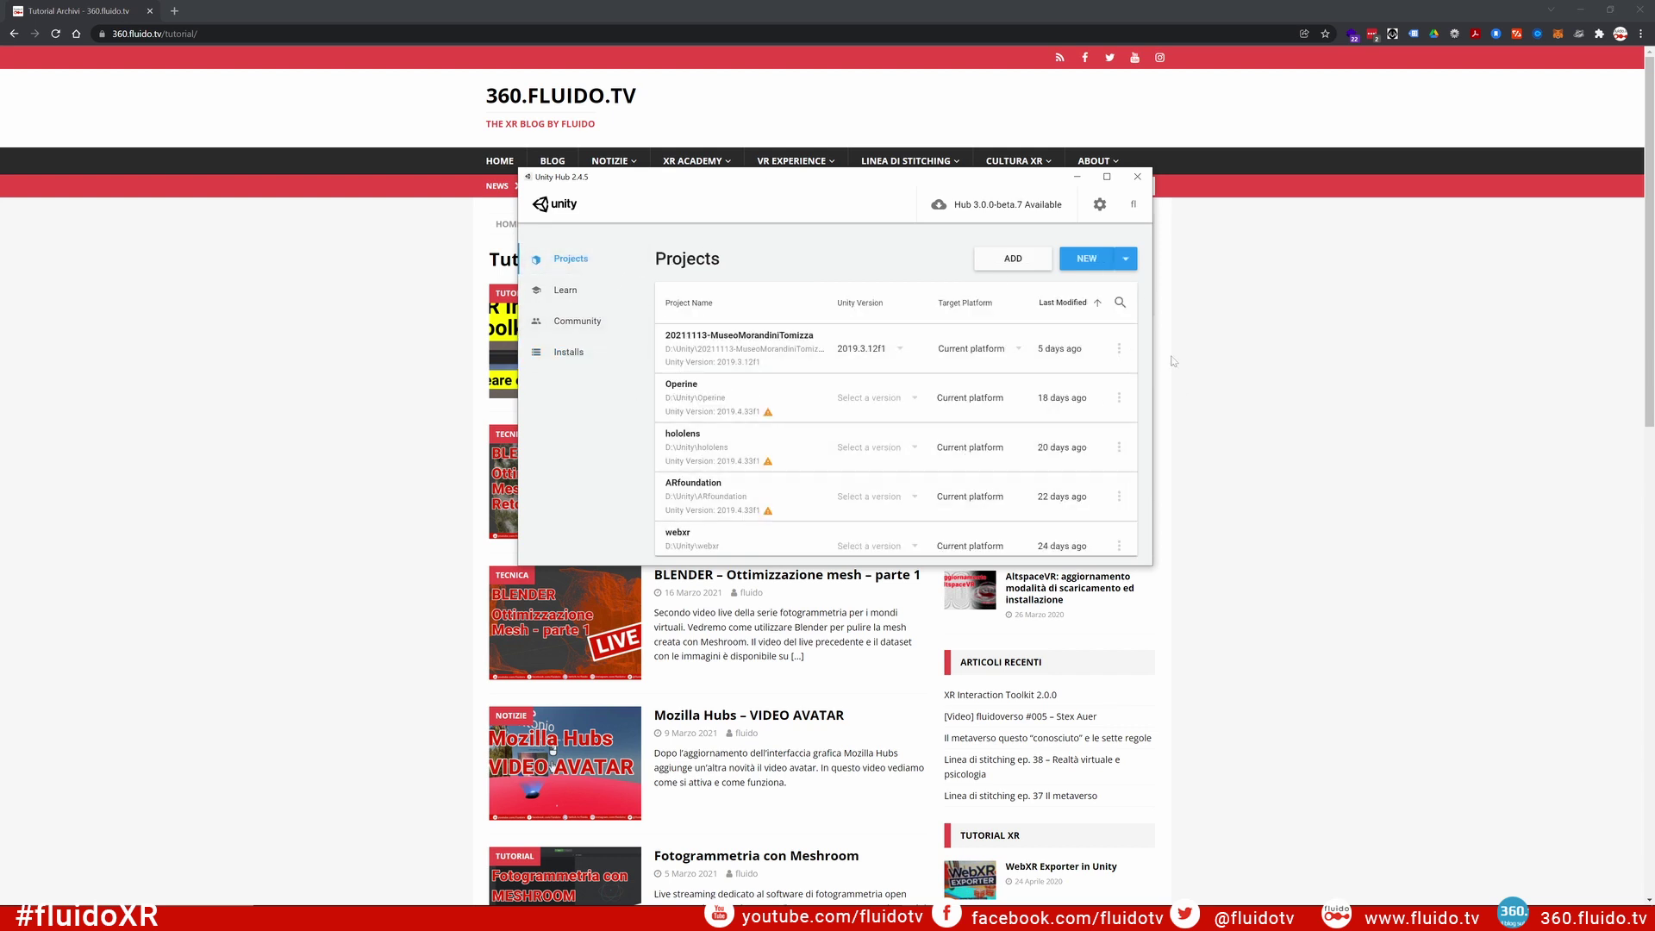
Step: Open the NEW button's version dropdown listing the five installed editors, 2021.2.7f1 to 2018.4.36f1
{"action": "left_click", "coordinate": [1088, 260]}
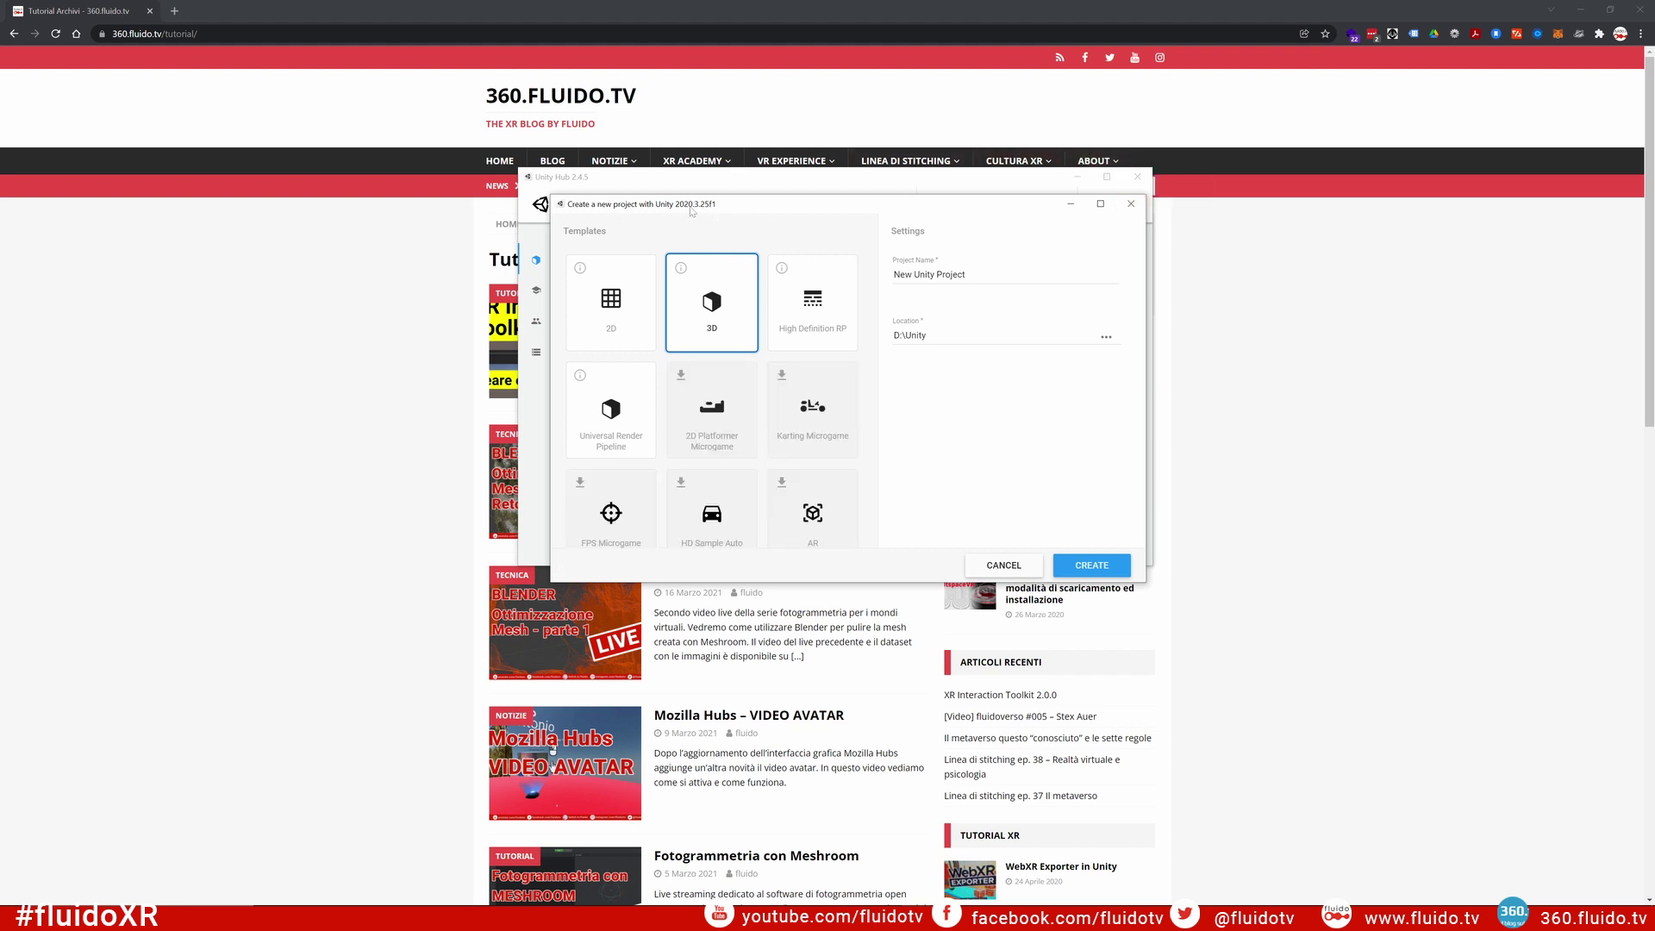
{"action": "left_click", "coordinate": [1131, 204]}
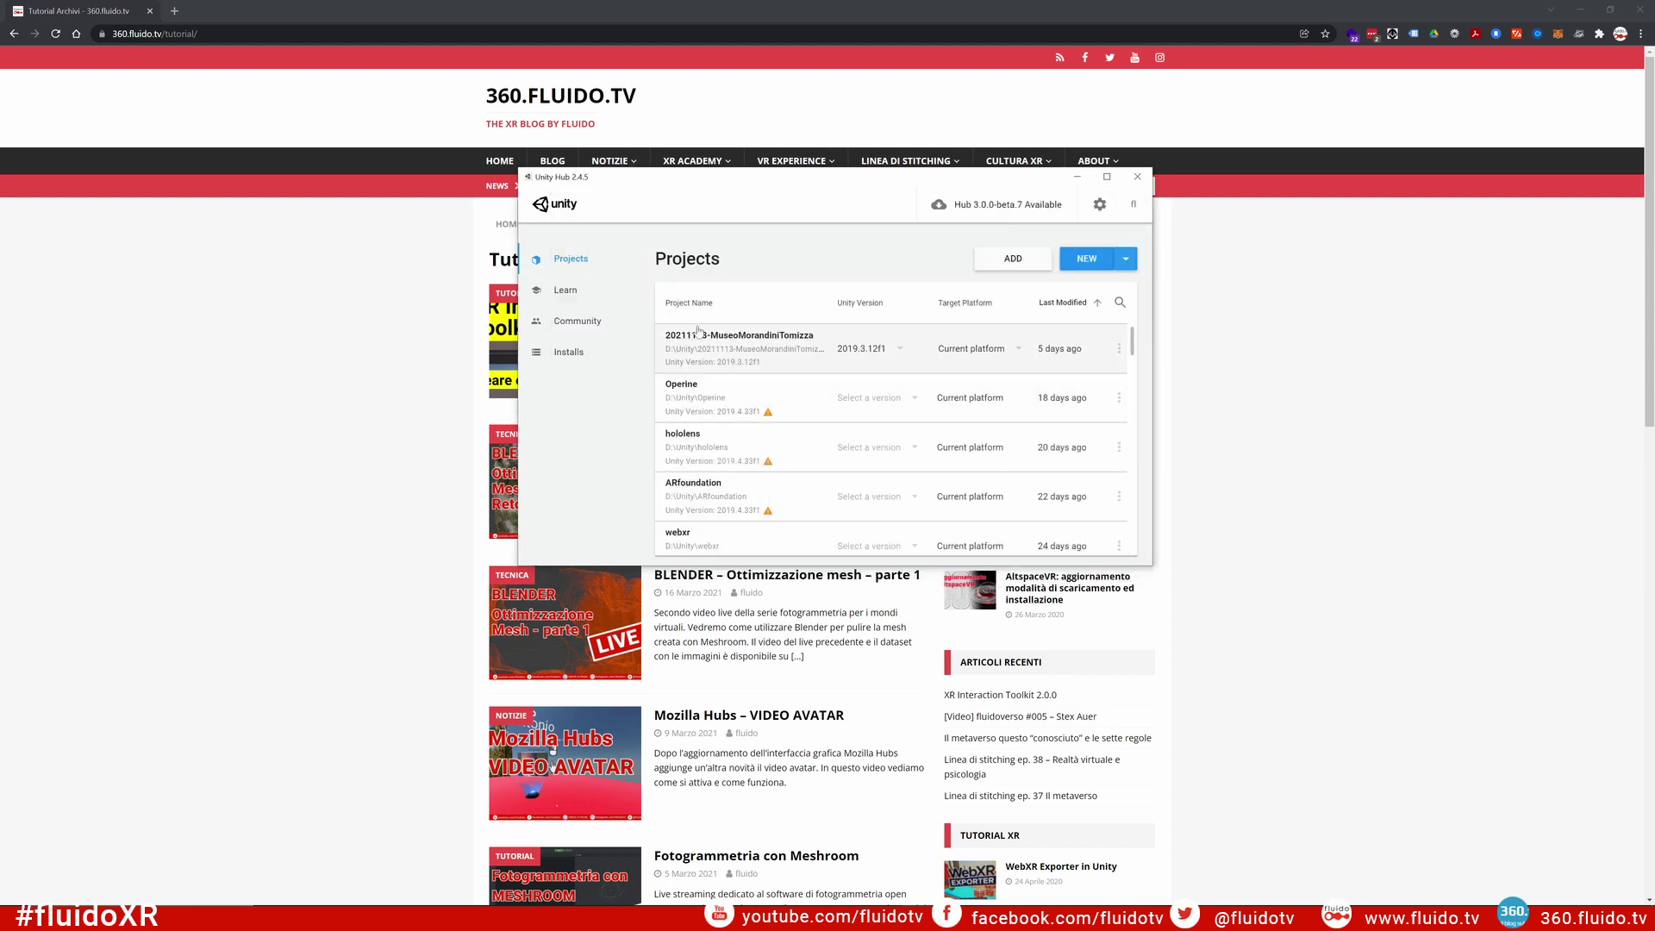
{"action": "left_click", "coordinate": [565, 352]}
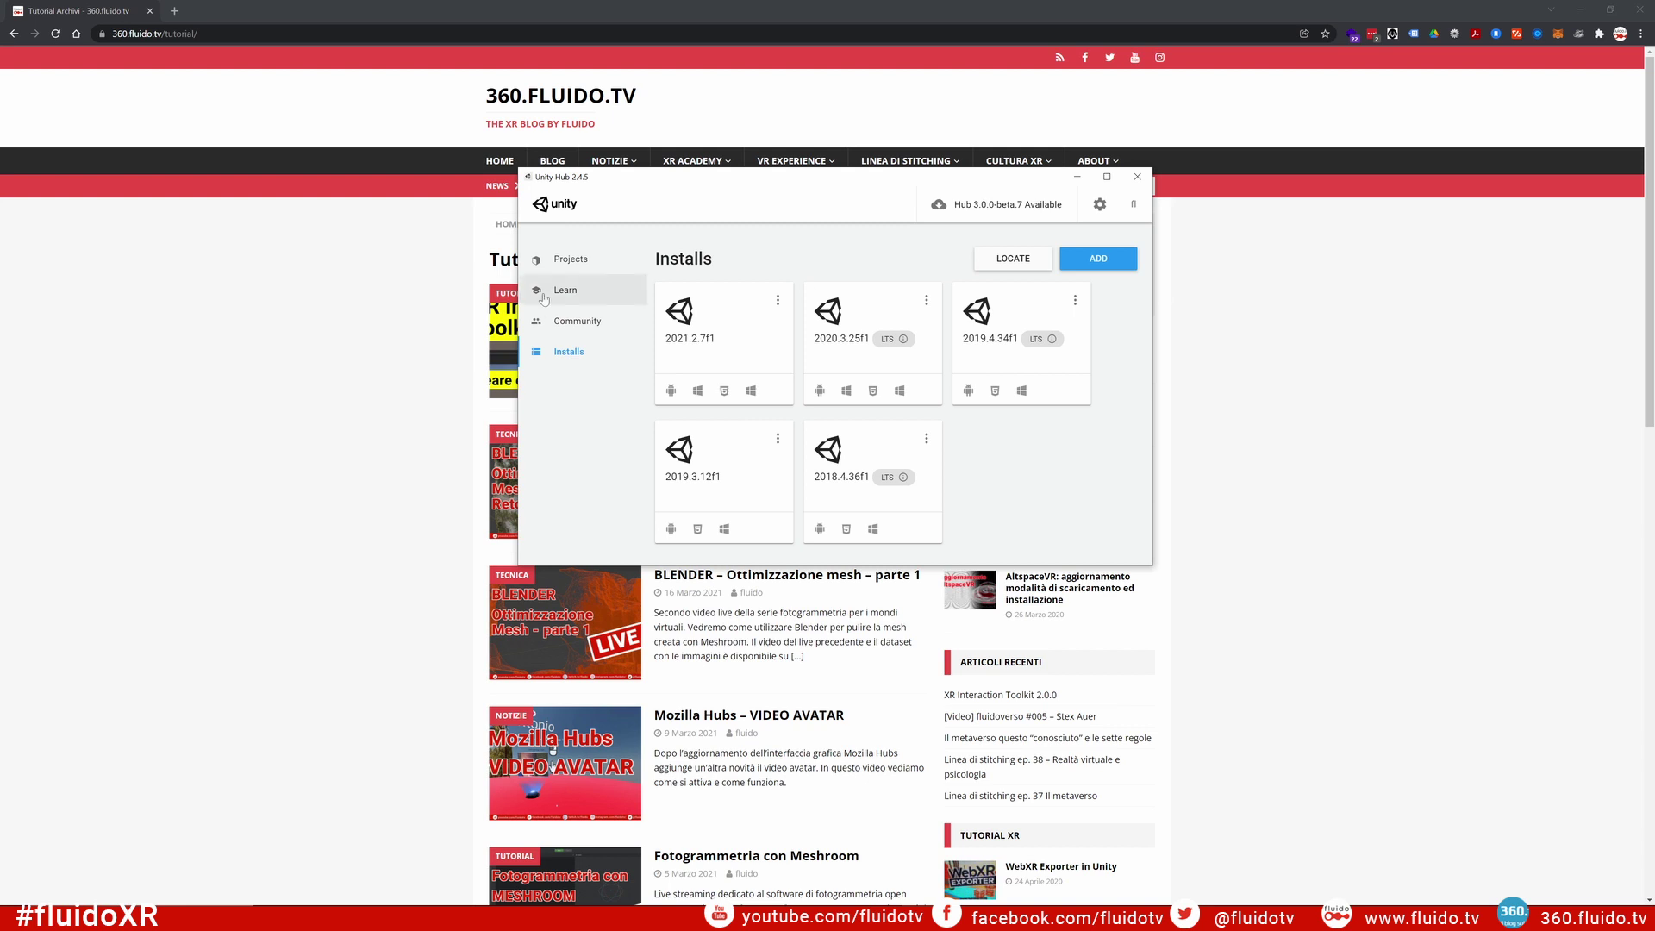
{"action": "left_click", "coordinate": [554, 263]}
{"action": "left_click", "coordinate": [1131, 262]}
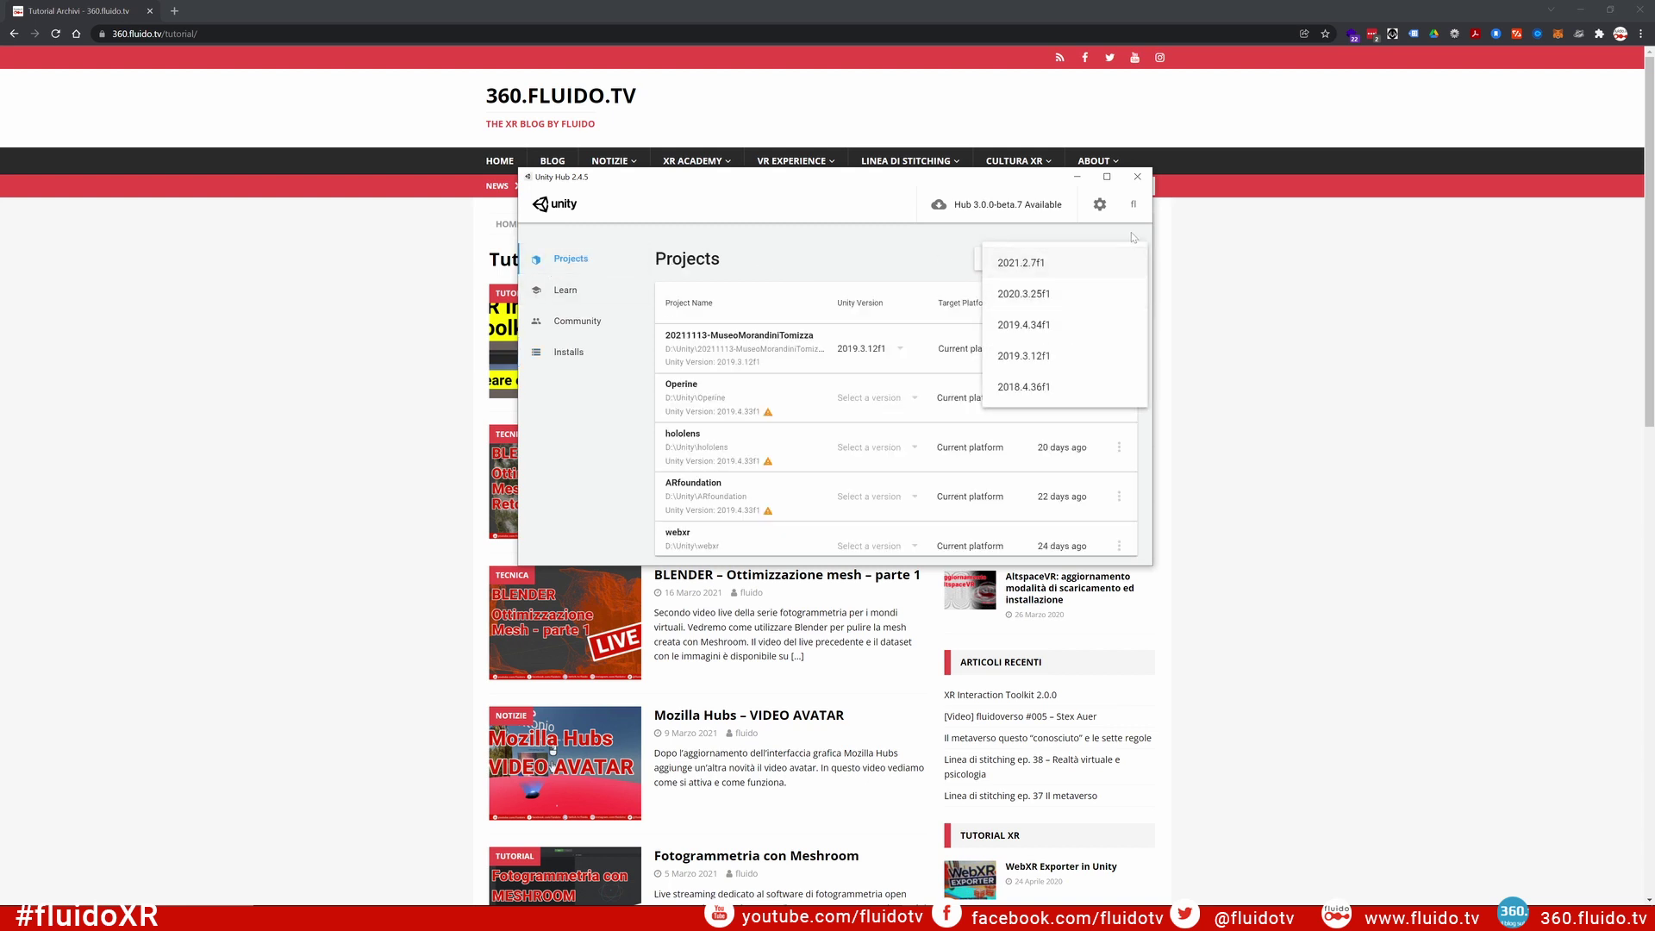
{"action": "left_click", "coordinate": [1134, 240]}
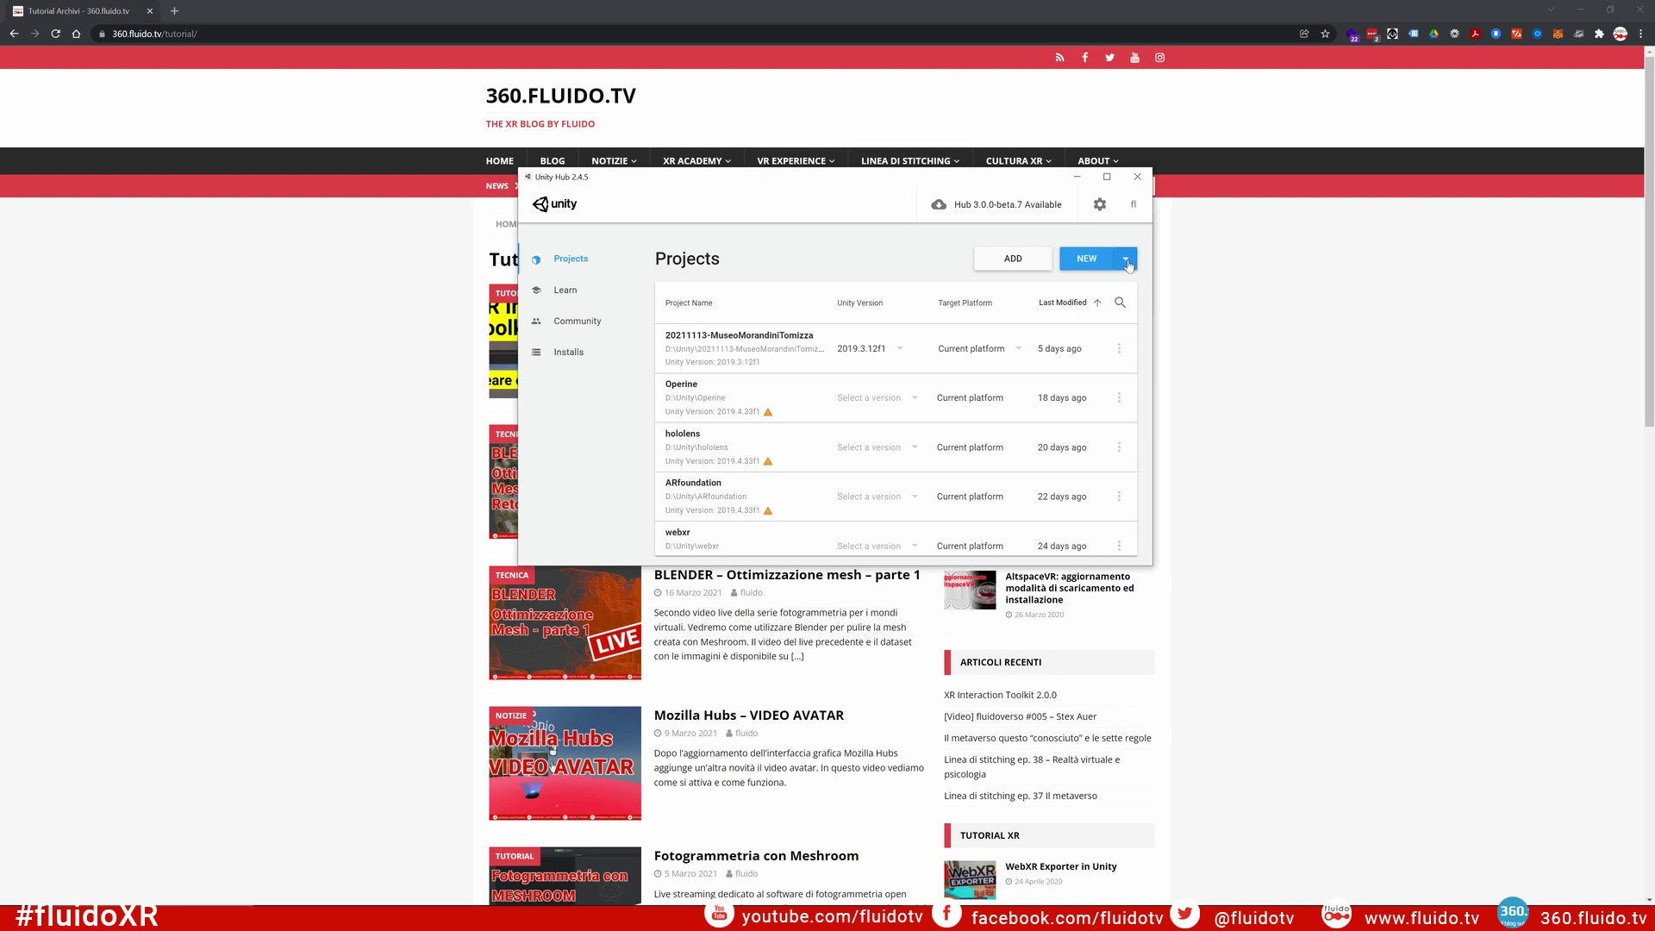
{"action": "left_click", "coordinate": [1127, 261]}
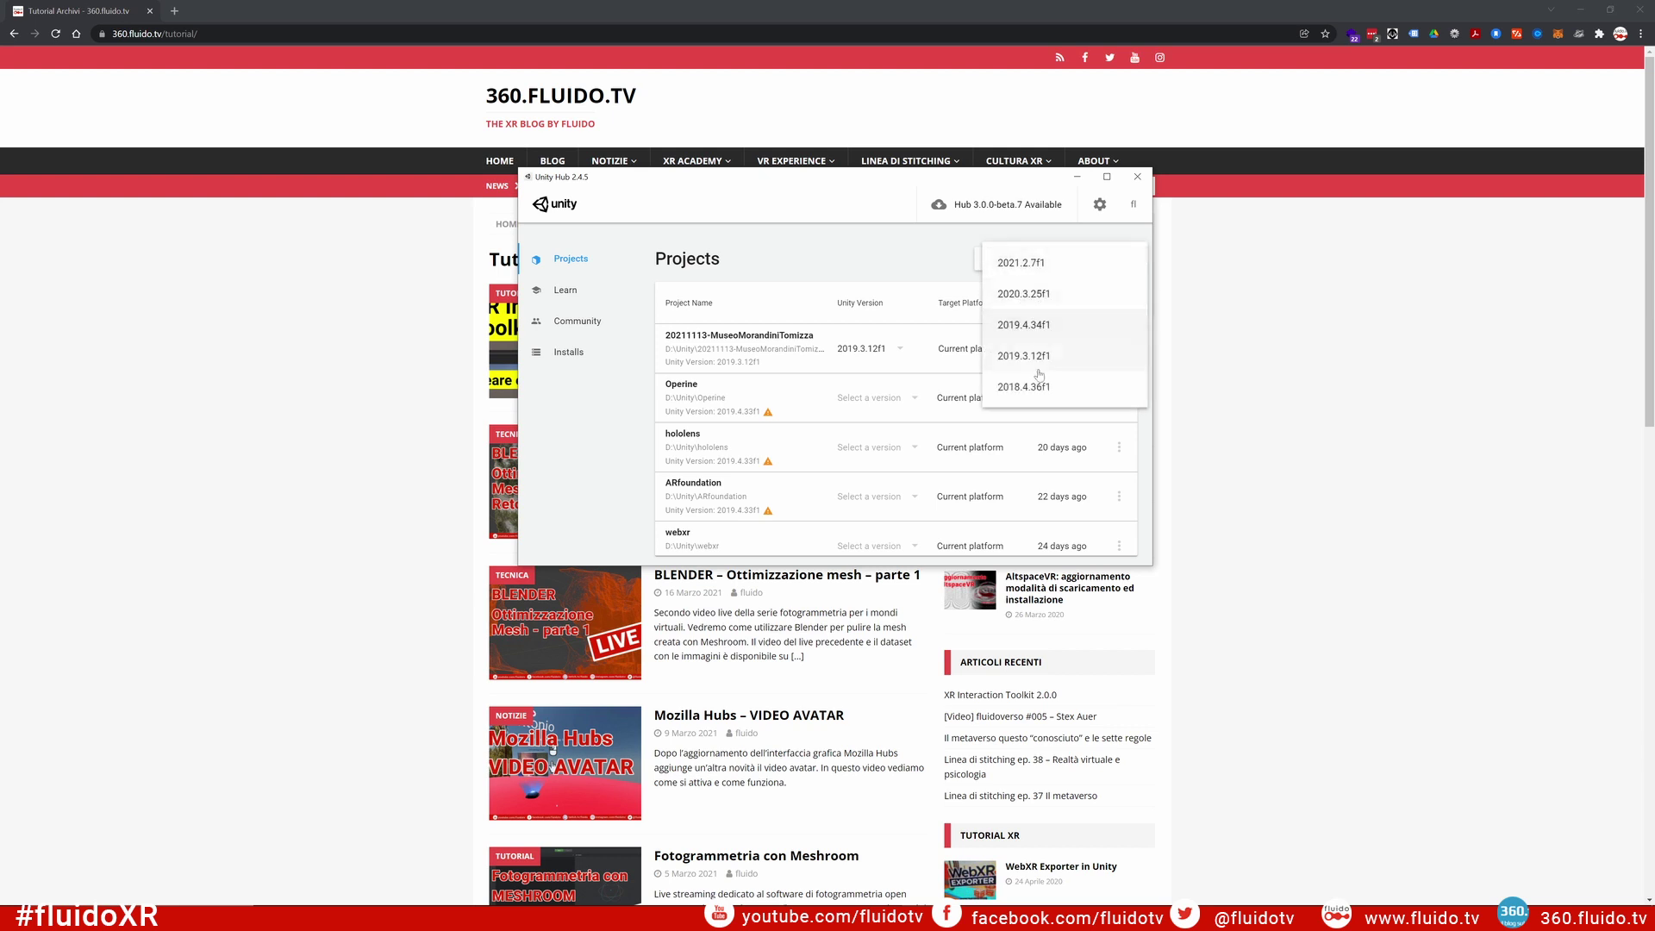
Step: Start a 2020.3.25f1 project from the Universal Render Pipeline template named VRQuest2022
{"action": "left_click", "coordinate": [1017, 300]}
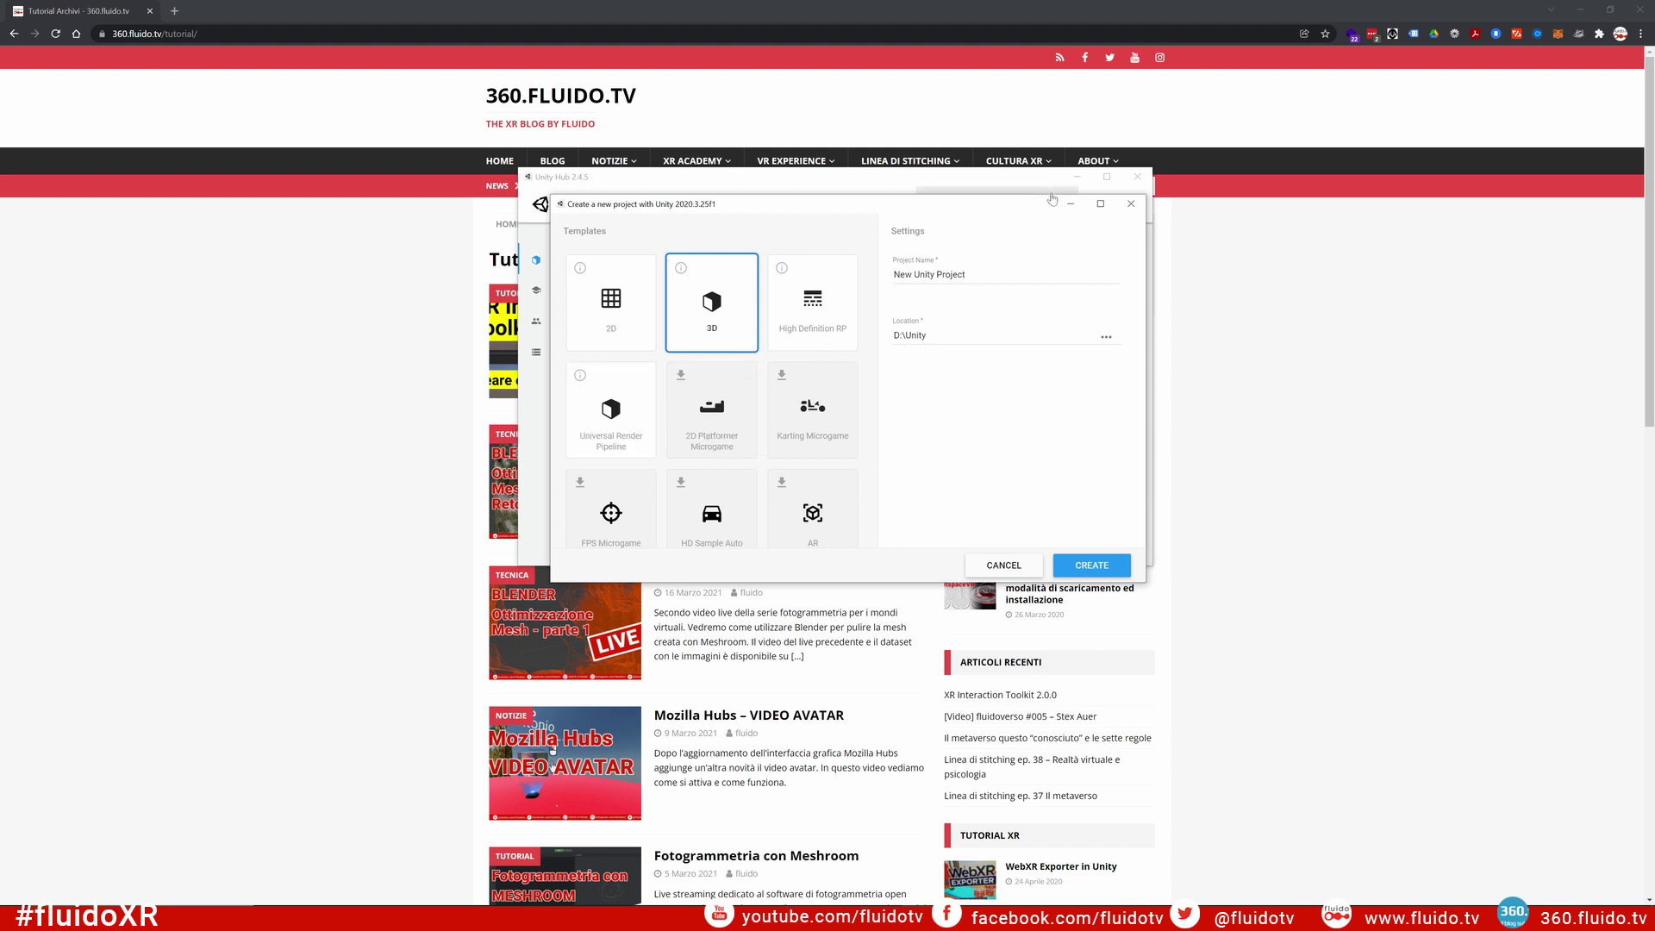
{"action": "left_click", "coordinate": [605, 428]}
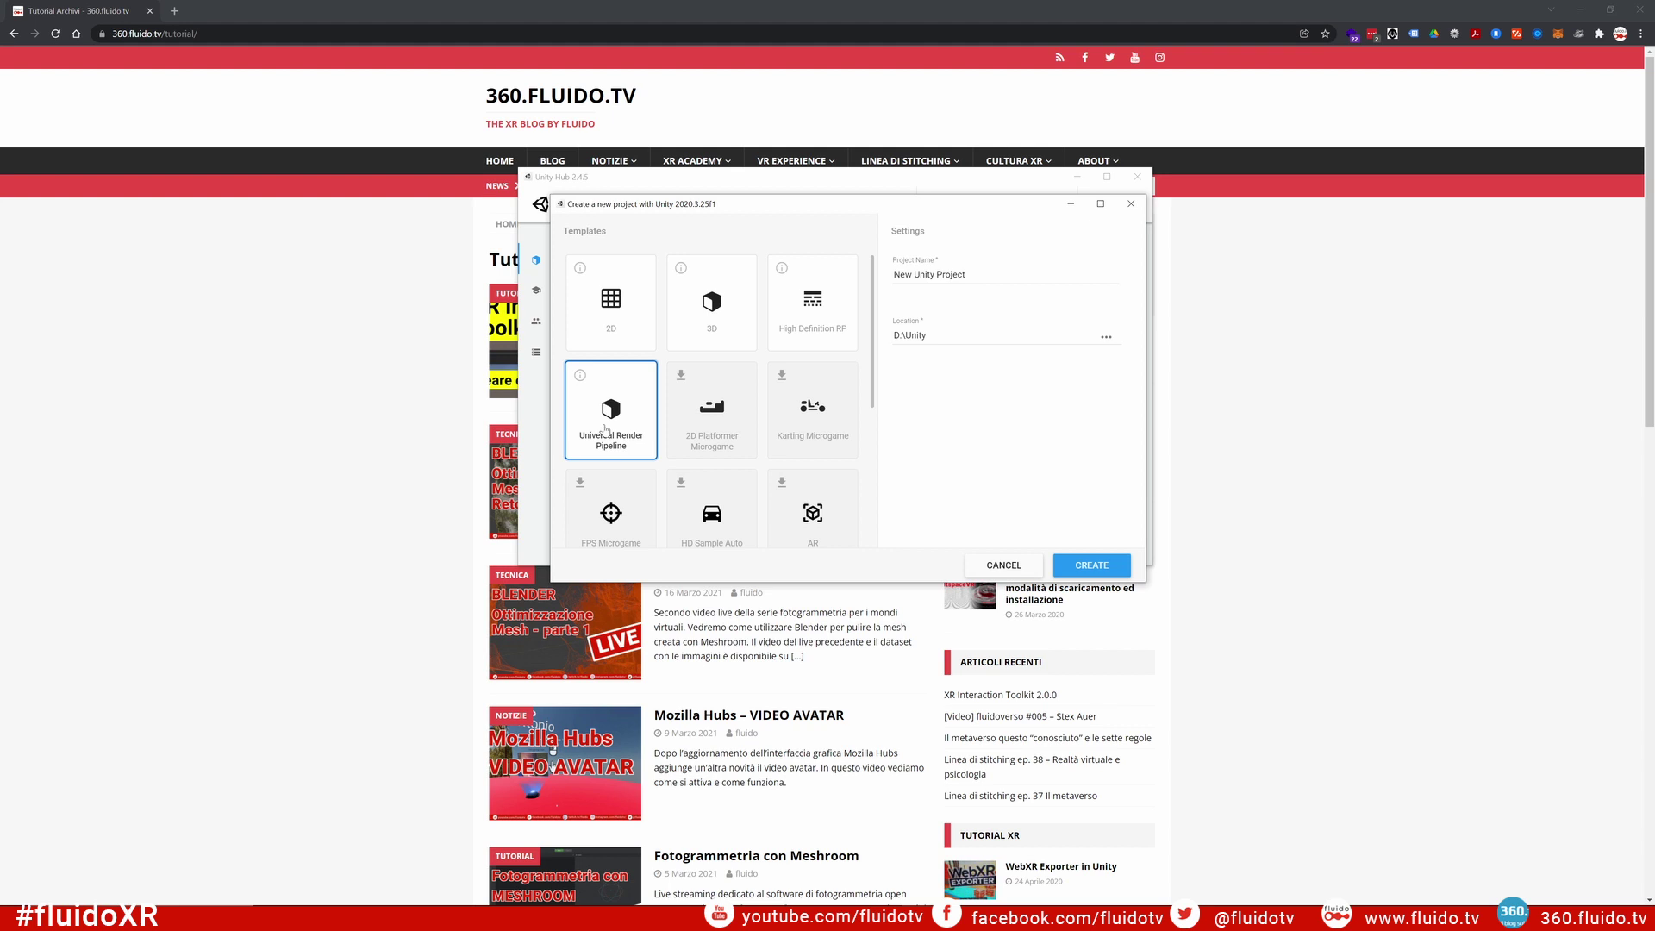
{"action": "triple_click", "coordinate": [994, 272]}
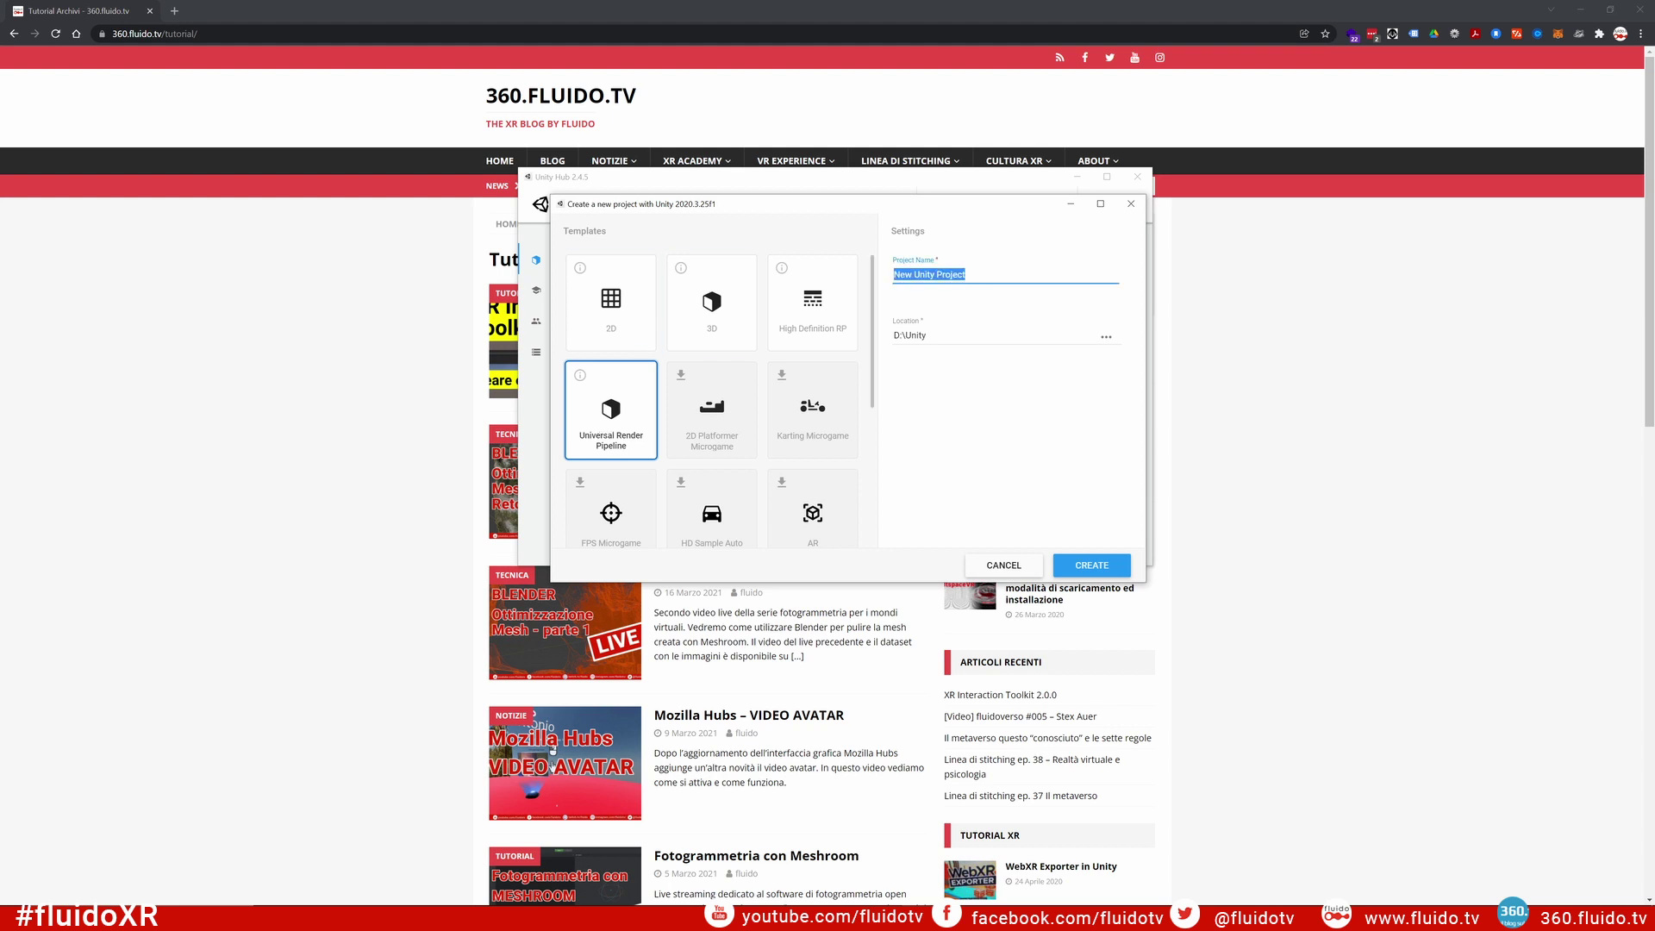
{"action": "type", "text": "V"}
{"action": "type", "text": "RQues"}
{"action": "type", "text": "t202"}
{"action": "type", "text": "2"}
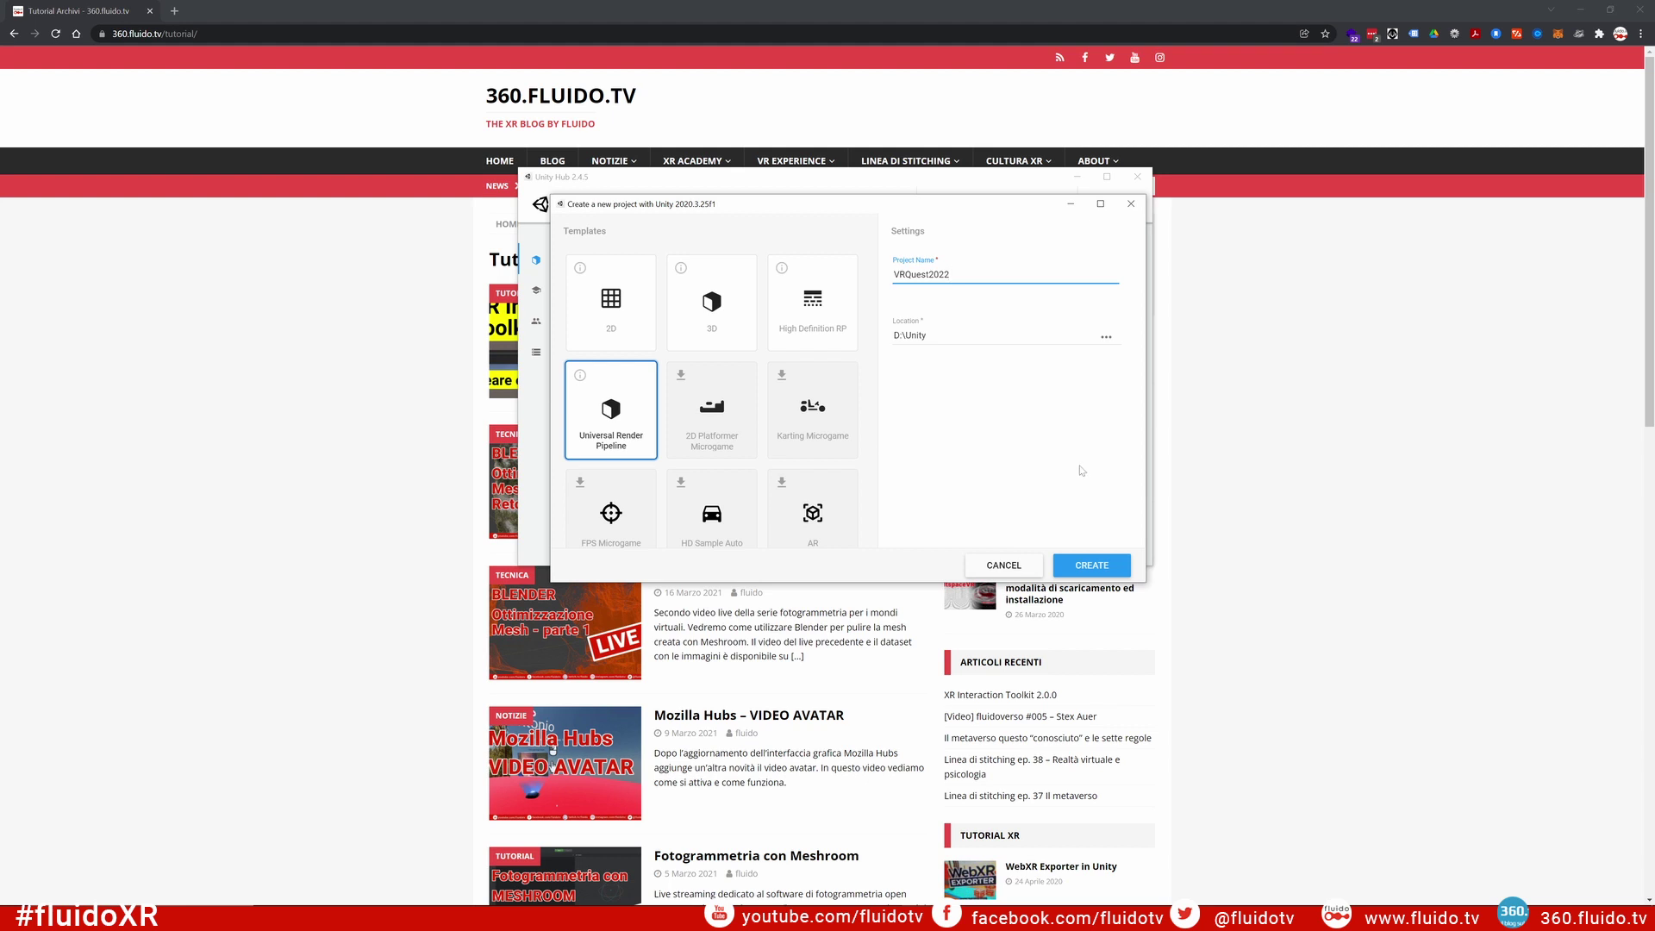
Step: Create the VRQuest2022 project and let it open in Unity Editor on the URP SampleScene
{"action": "left_click", "coordinate": [1093, 569]}
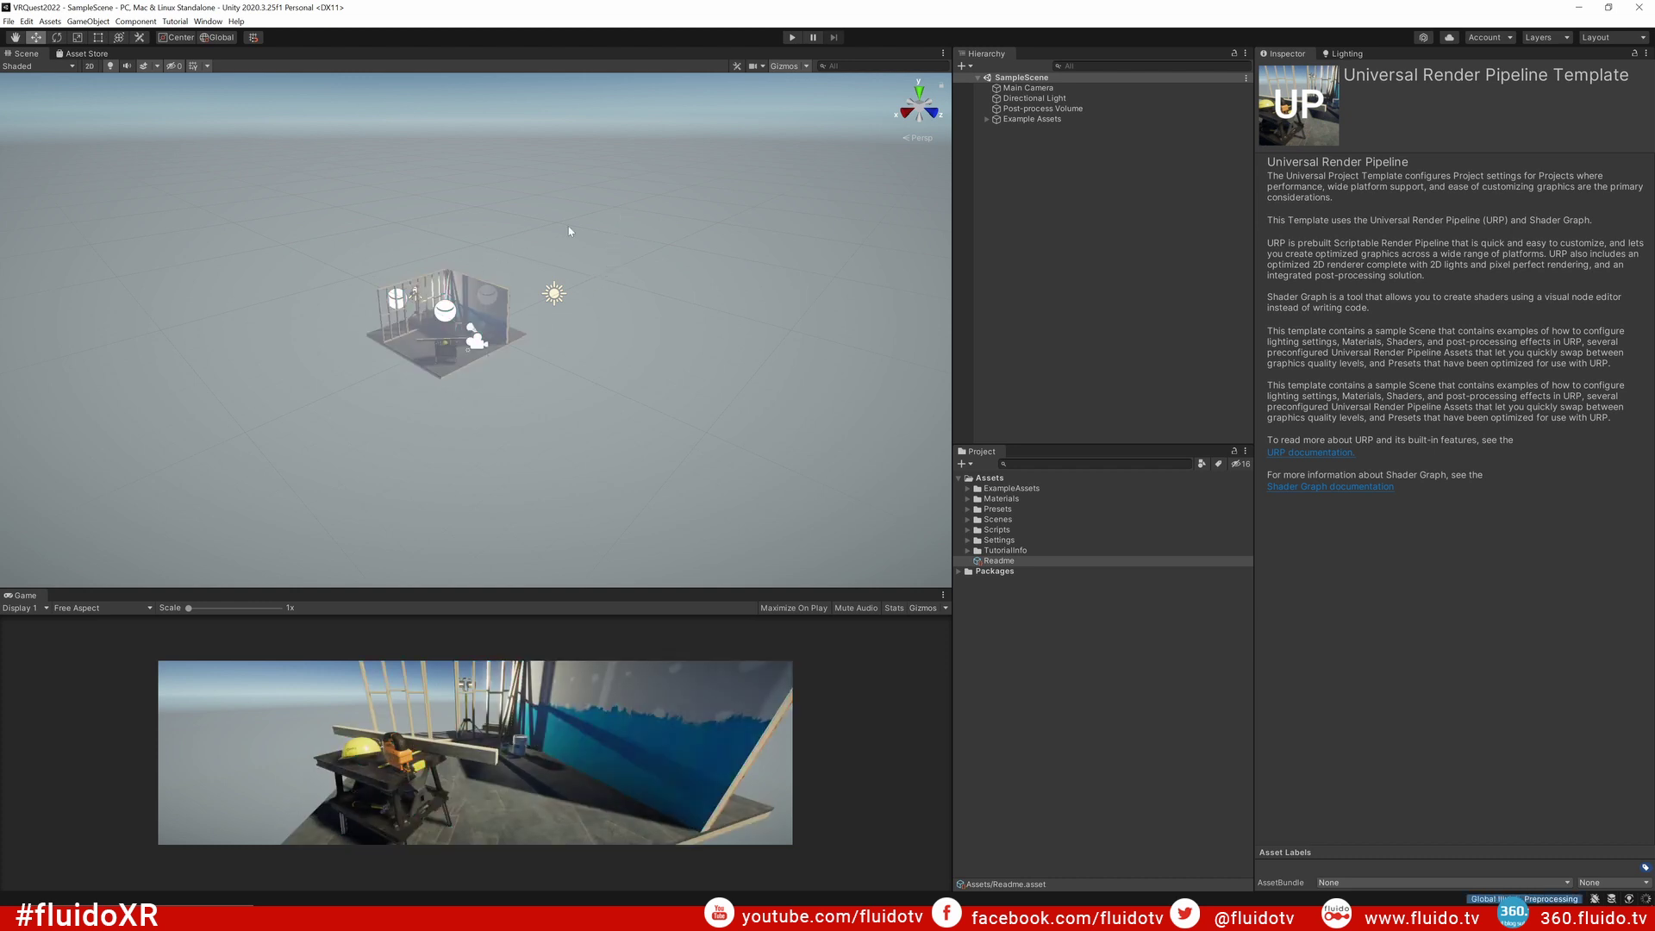
{"action": "left_click", "coordinate": [8, 21]}
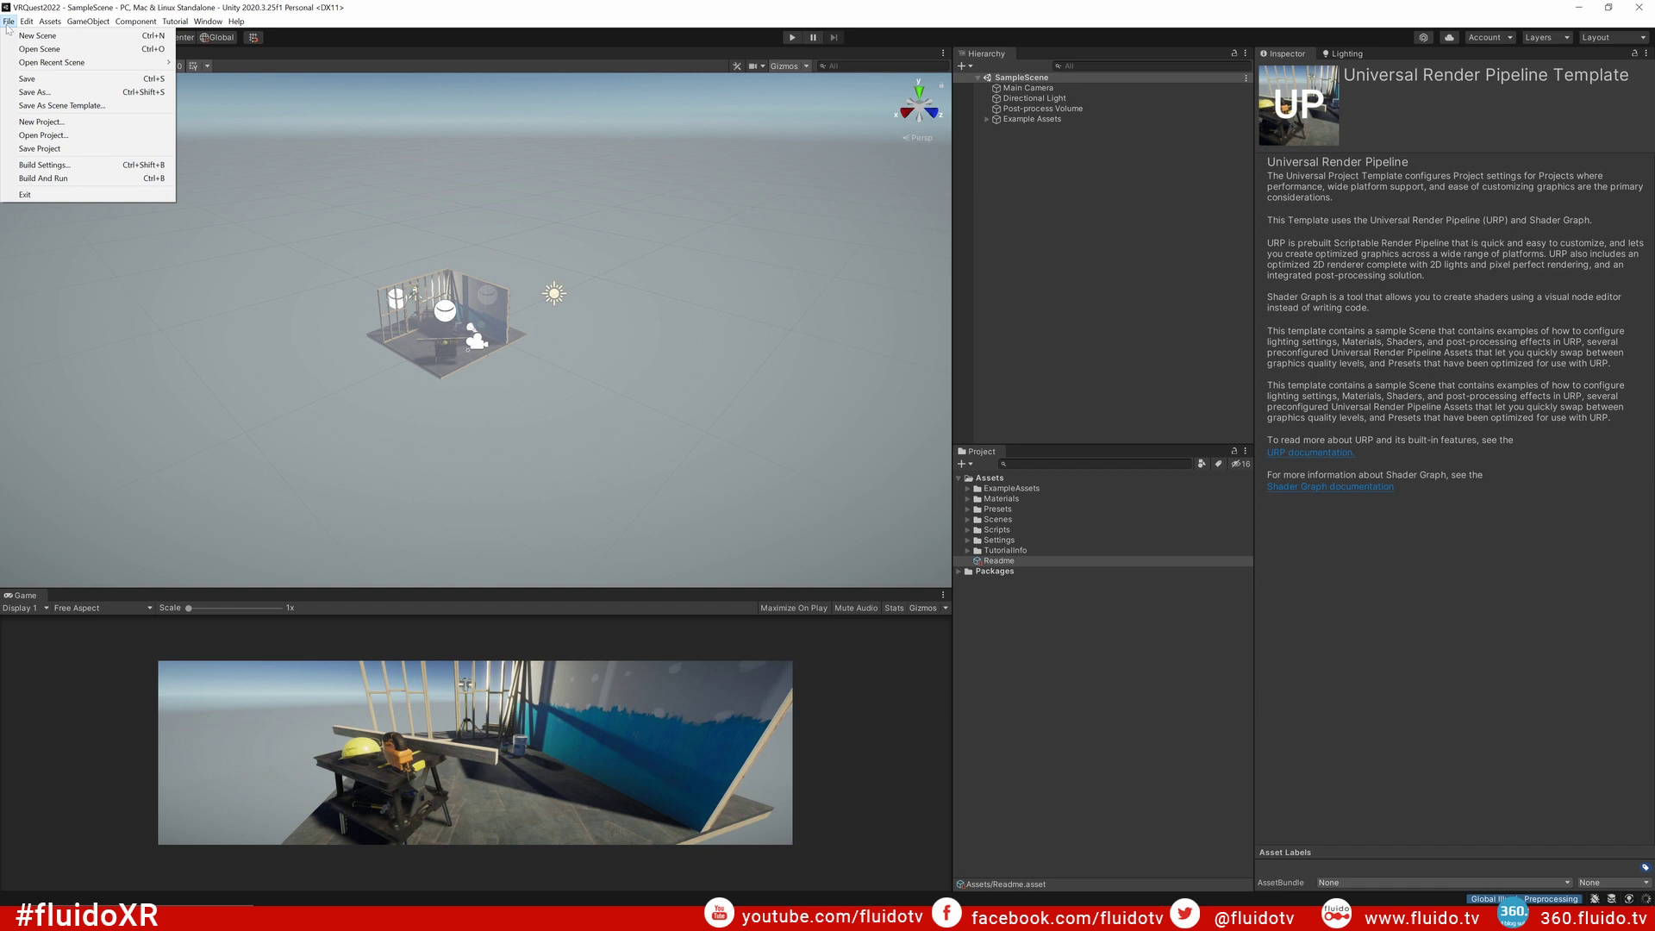
Step: In Build Settings, select Android as the platform with ASTC texture compression
{"action": "left_click", "coordinate": [40, 166]}
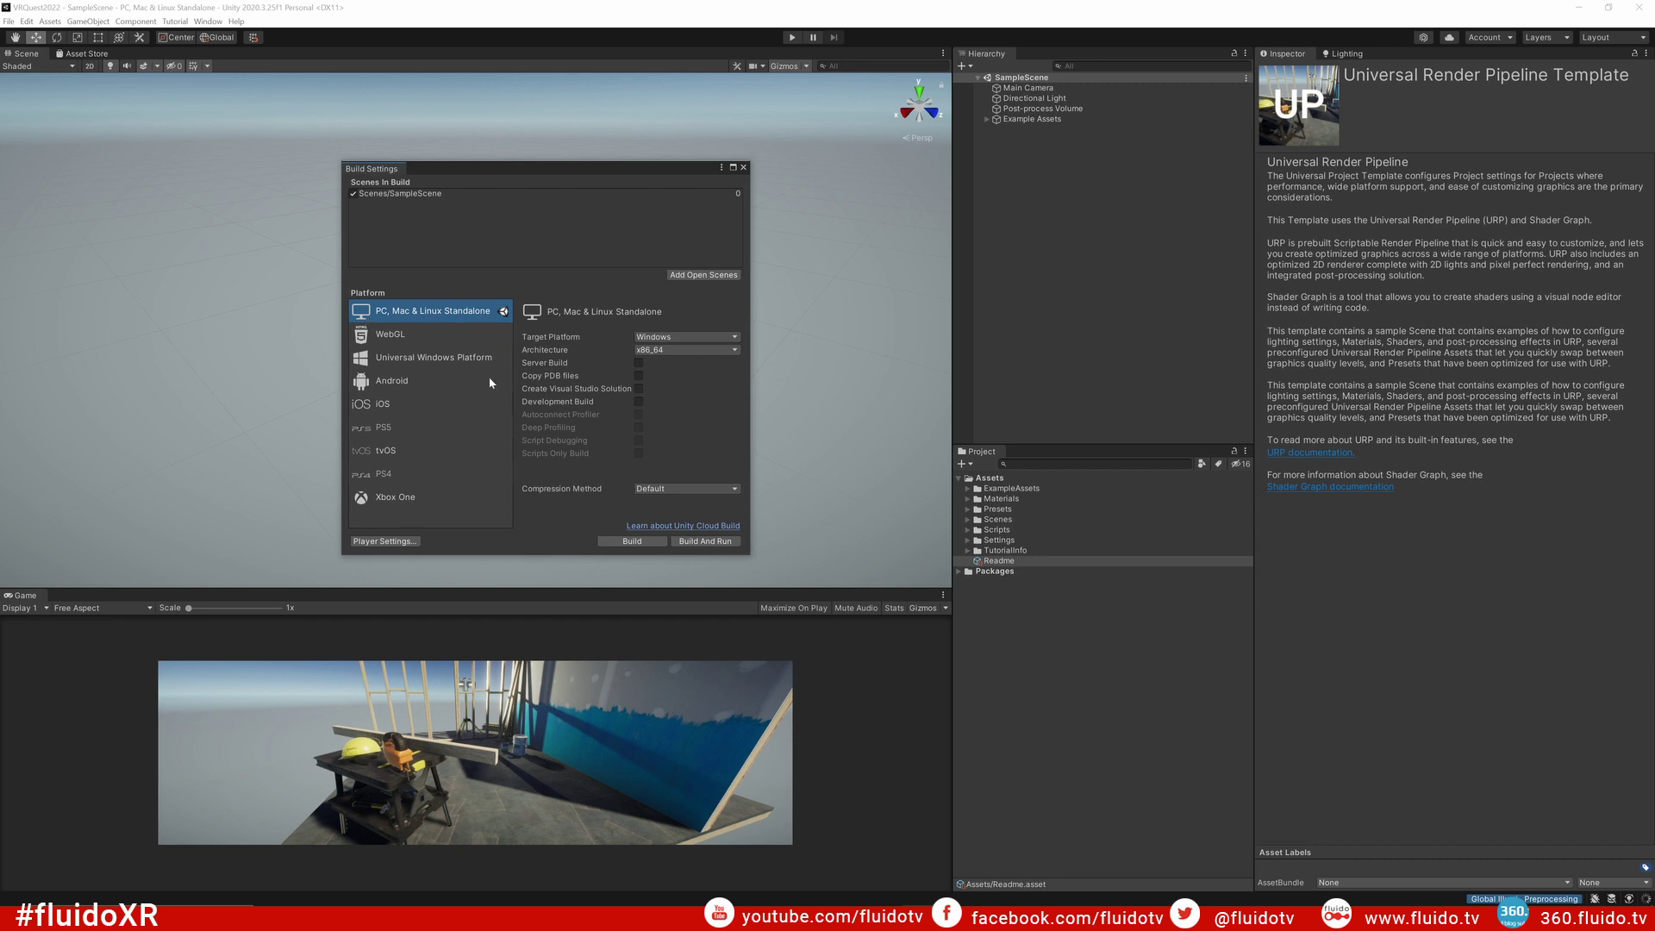
{"action": "left_click", "coordinate": [403, 385]}
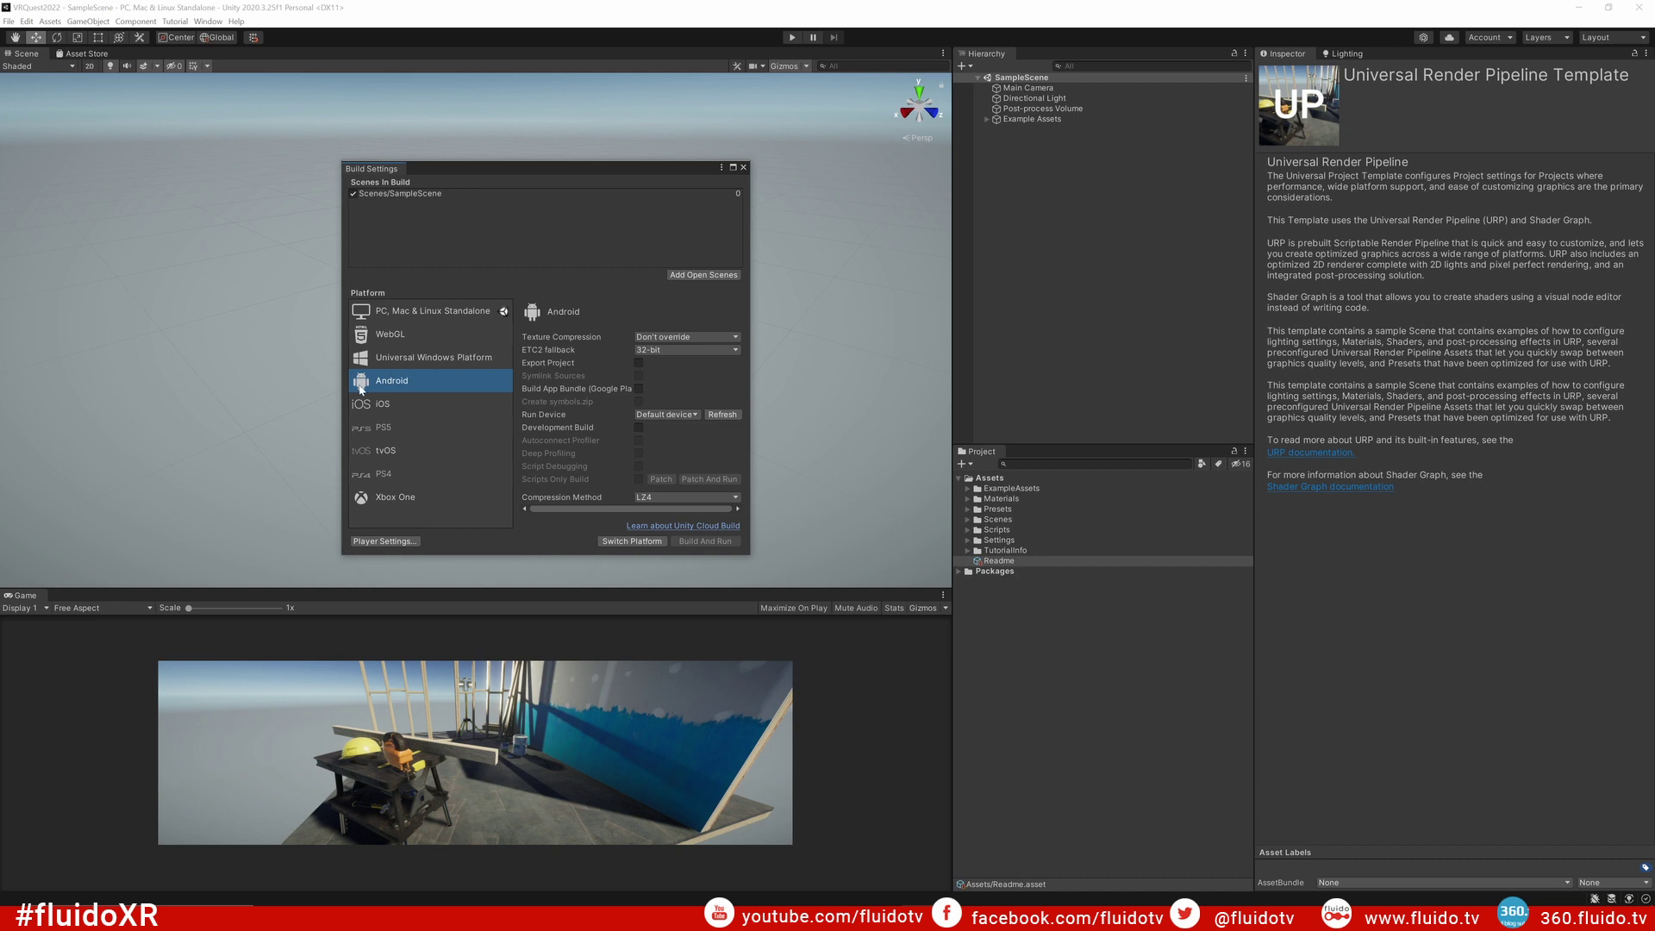
{"action": "left_click", "coordinate": [680, 339]}
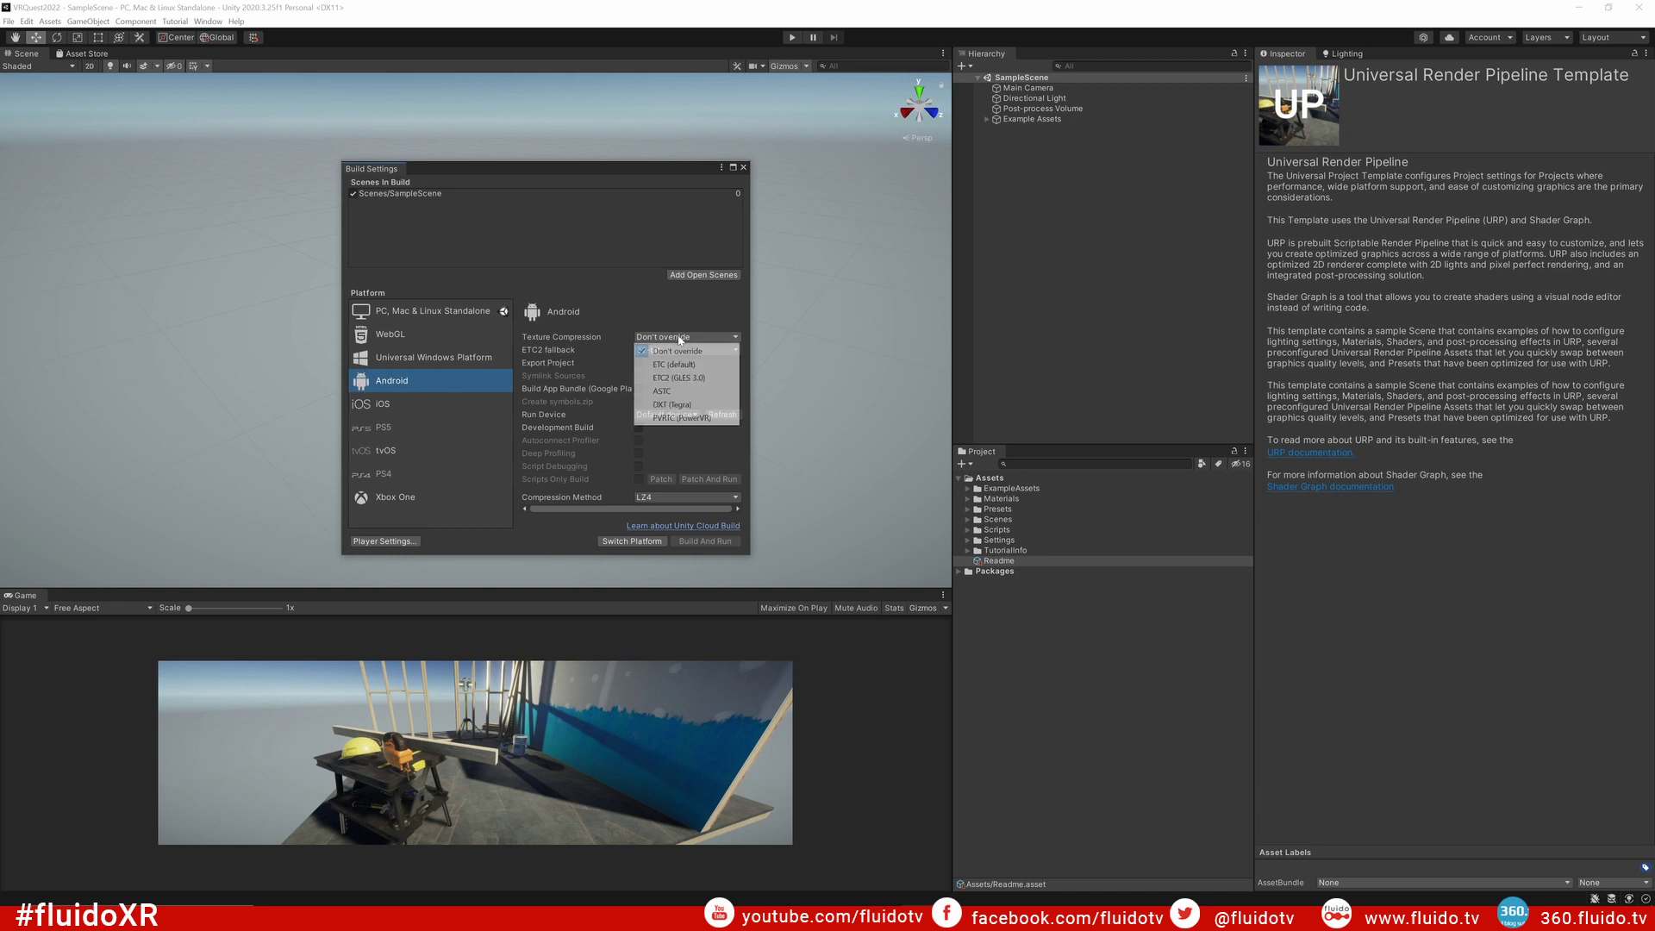
{"action": "left_click", "coordinate": [681, 393]}
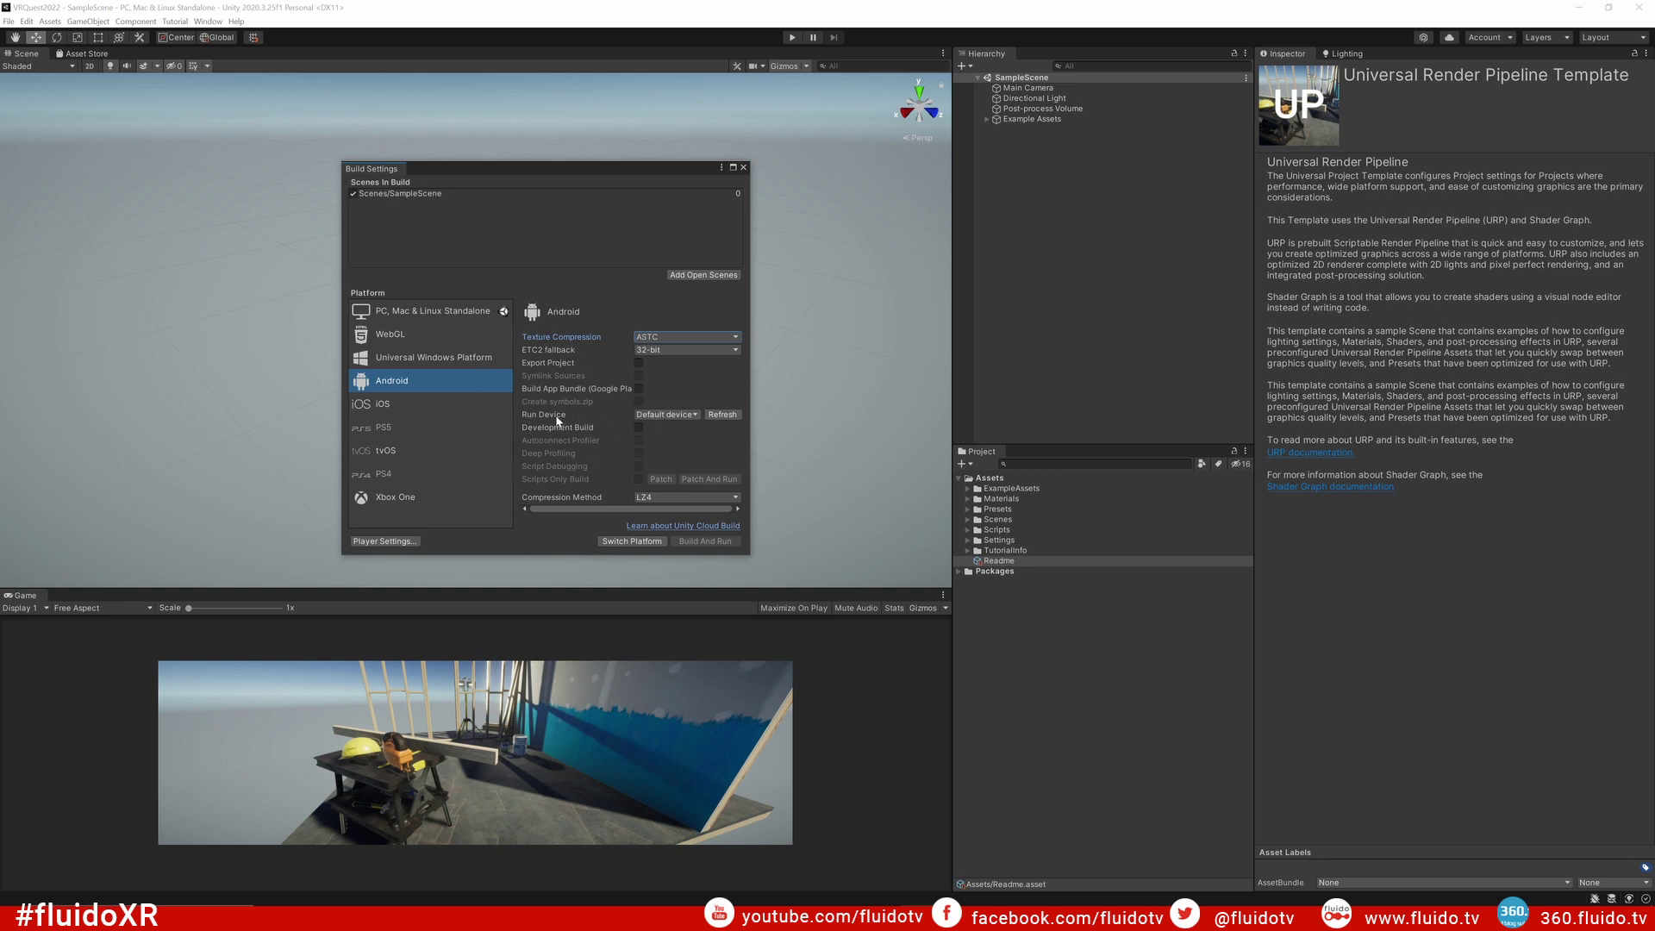
Step: Set the run device to Oculus Quest 2 and switch the build platform to Android
{"action": "left_click", "coordinate": [689, 415]}
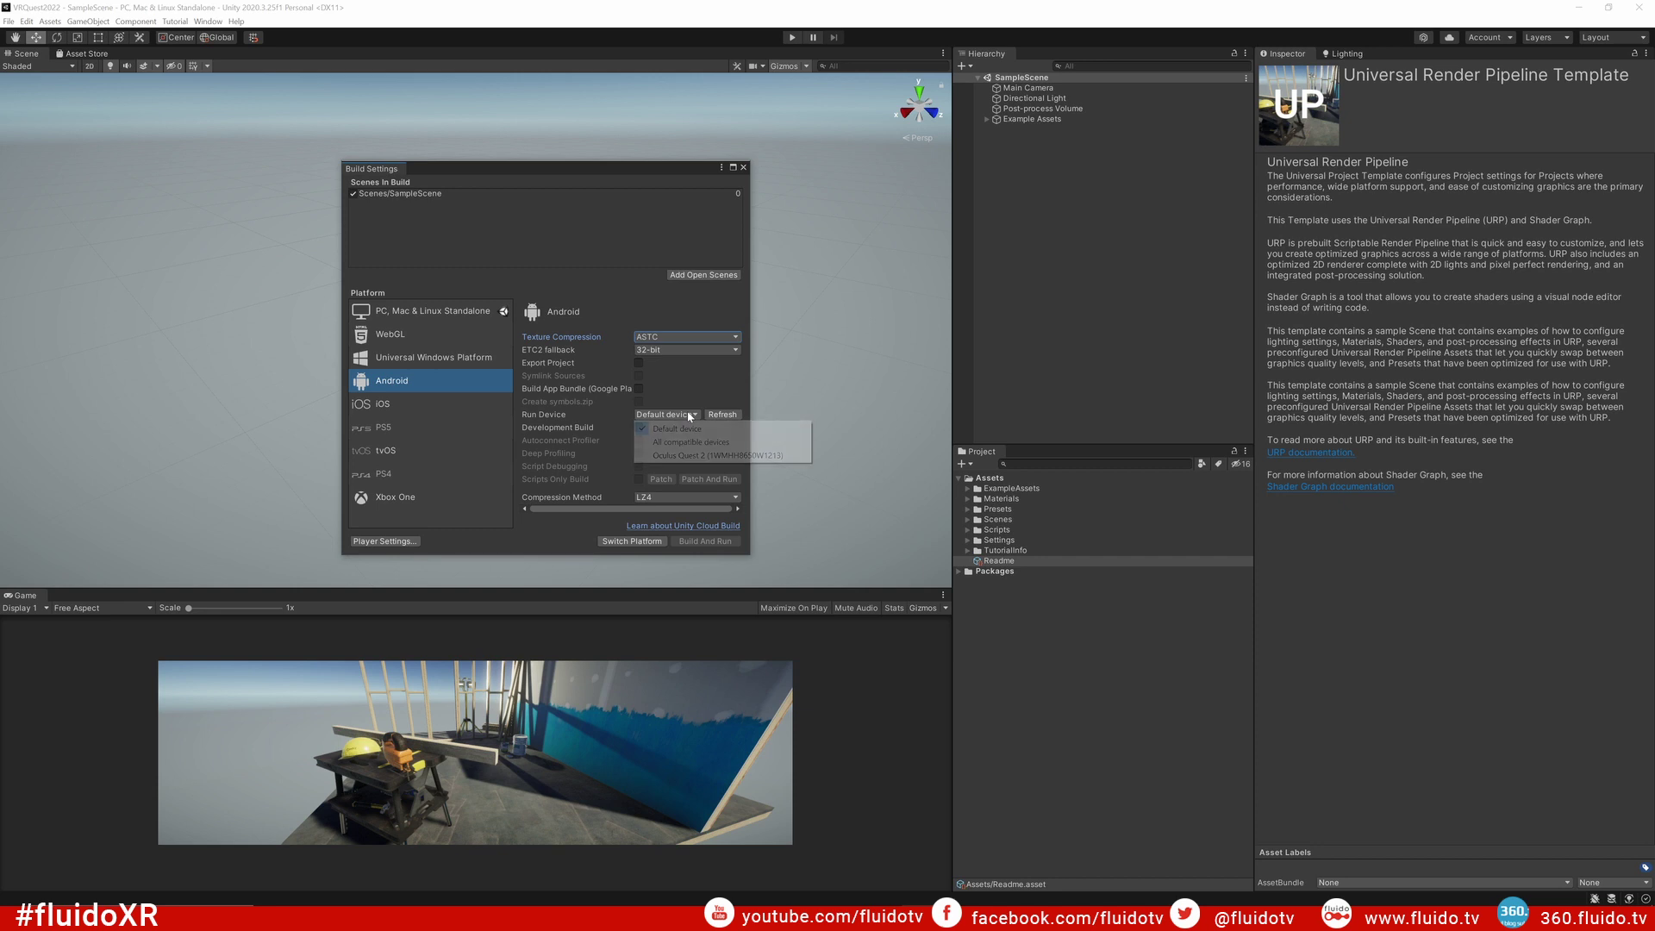
{"action": "left_click", "coordinate": [690, 456]}
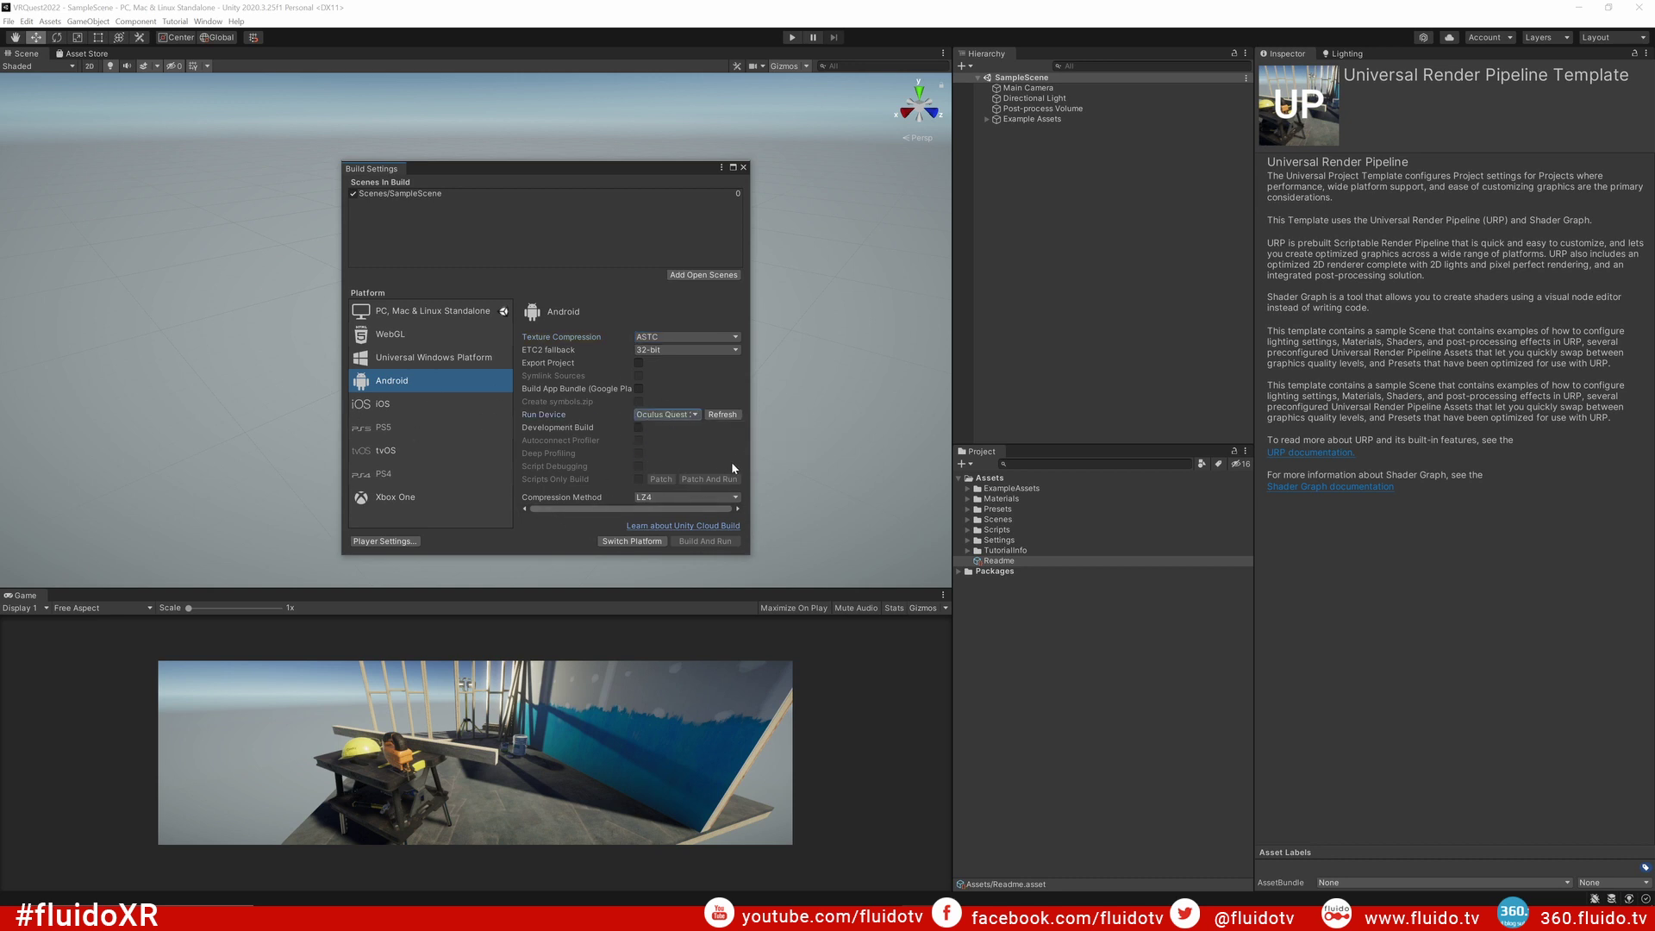
{"action": "left_click", "coordinate": [632, 543]}
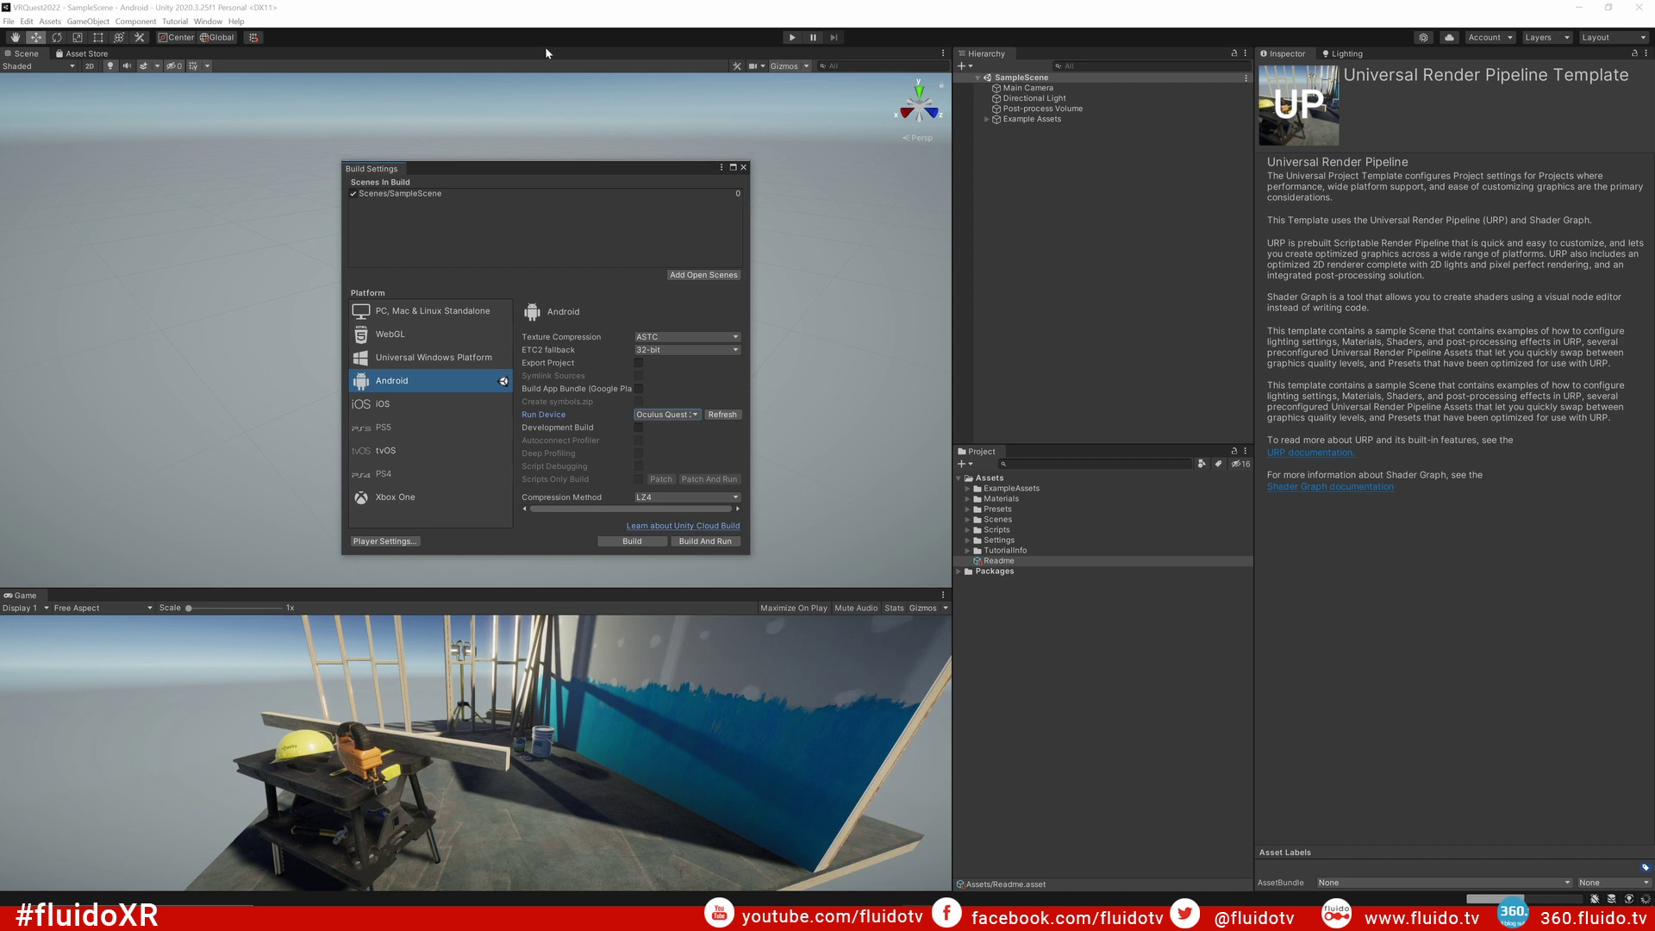
Step: Open Player Settings and go to the XR Plugin Management page
{"action": "left_click", "coordinate": [390, 541]}
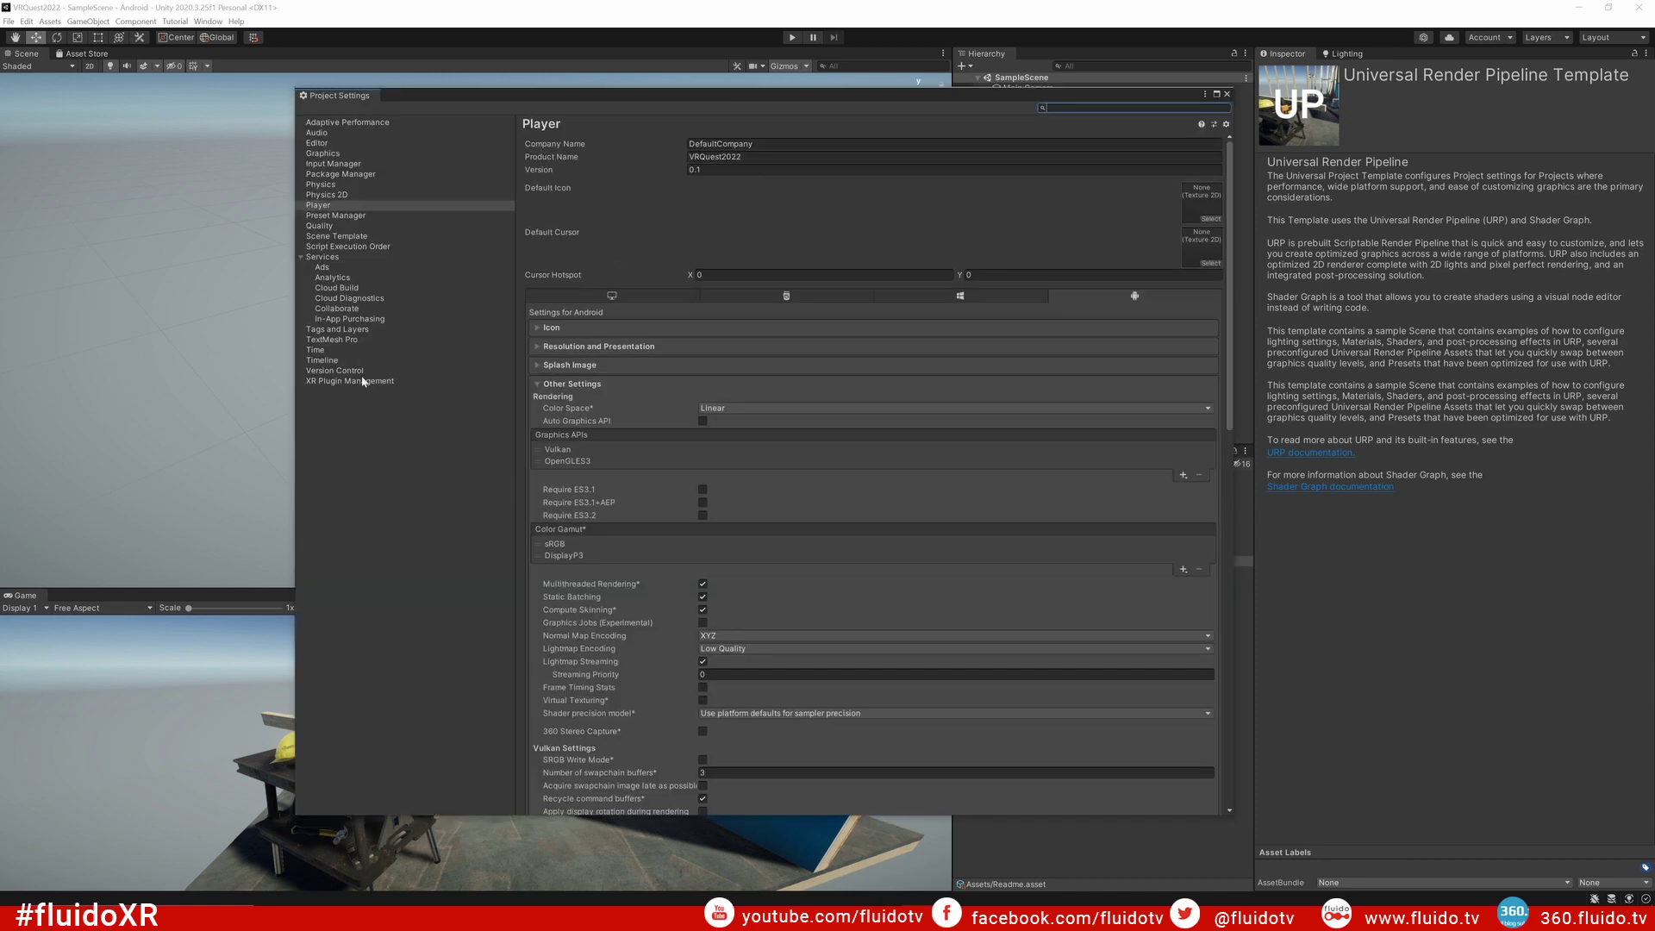
{"action": "left_click", "coordinate": [358, 385]}
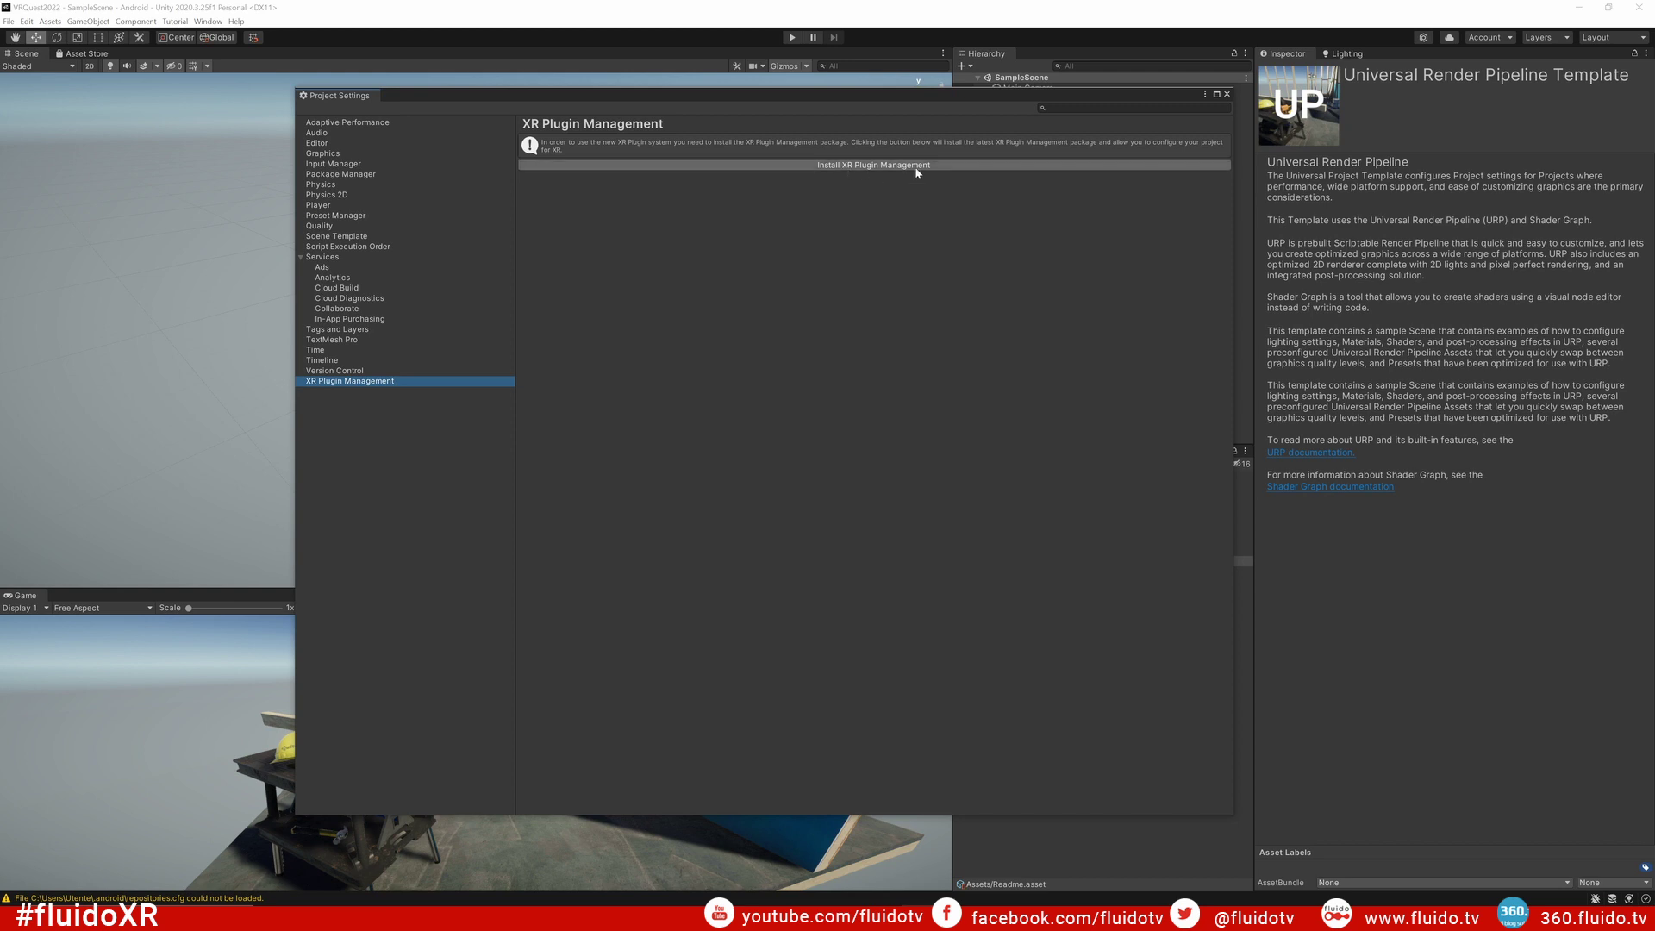
Step: Install XR Plugin Management and enable Oculus as the Android plug-in provider
{"action": "left_click", "coordinate": [881, 166]}
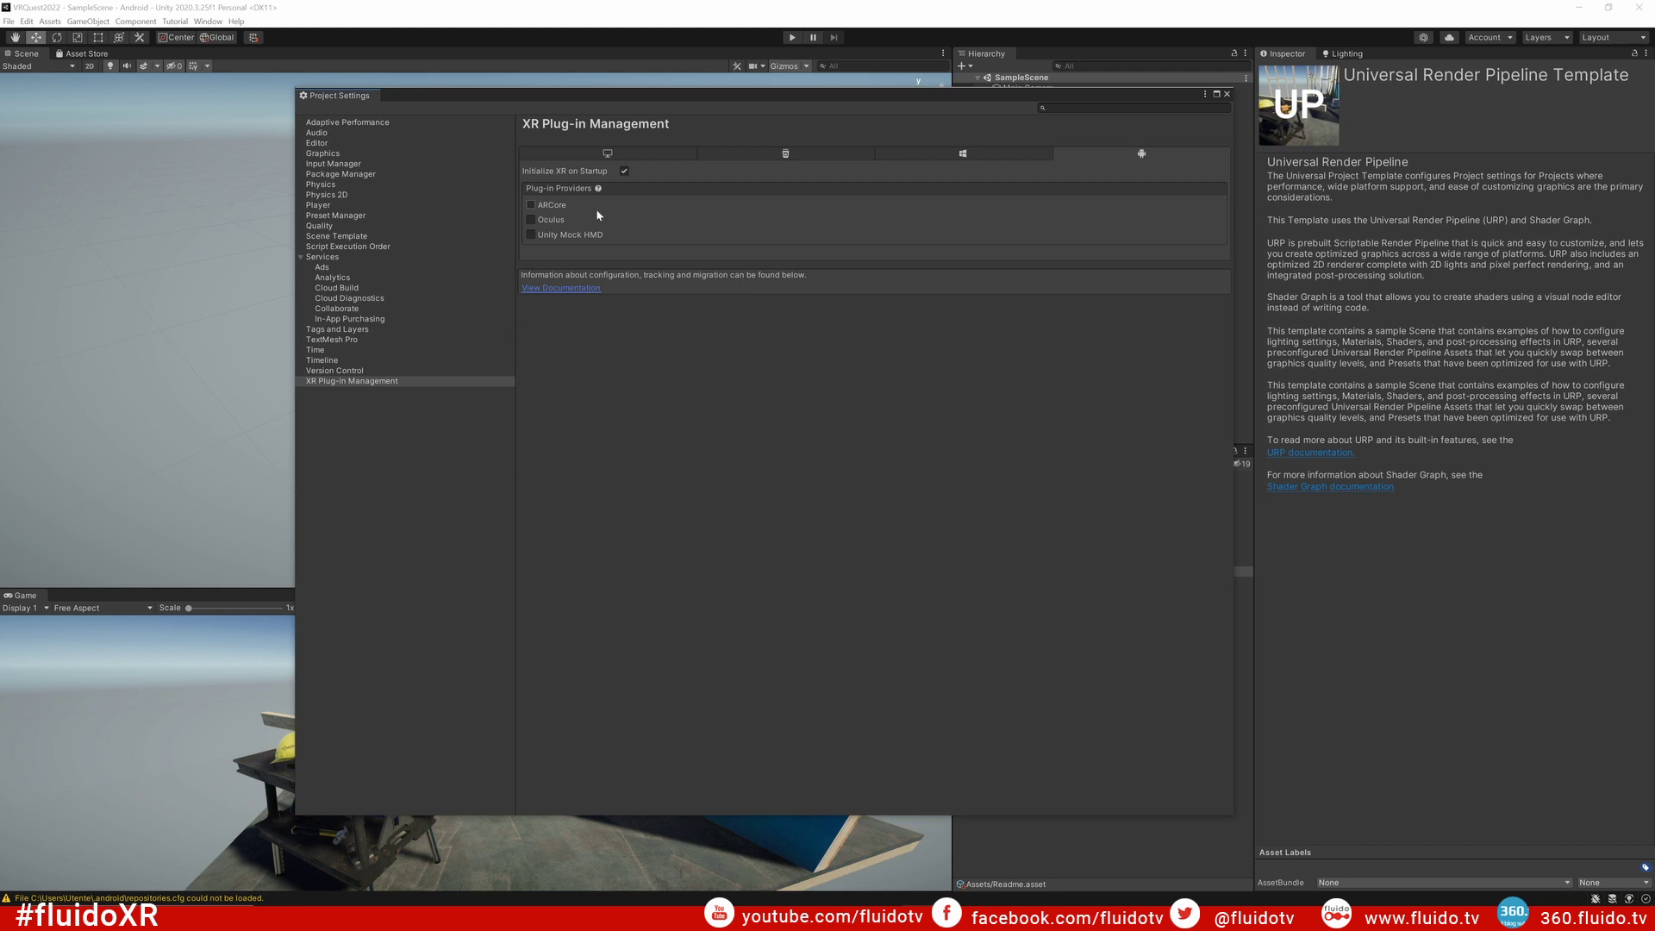
{"action": "left_click", "coordinate": [531, 221]}
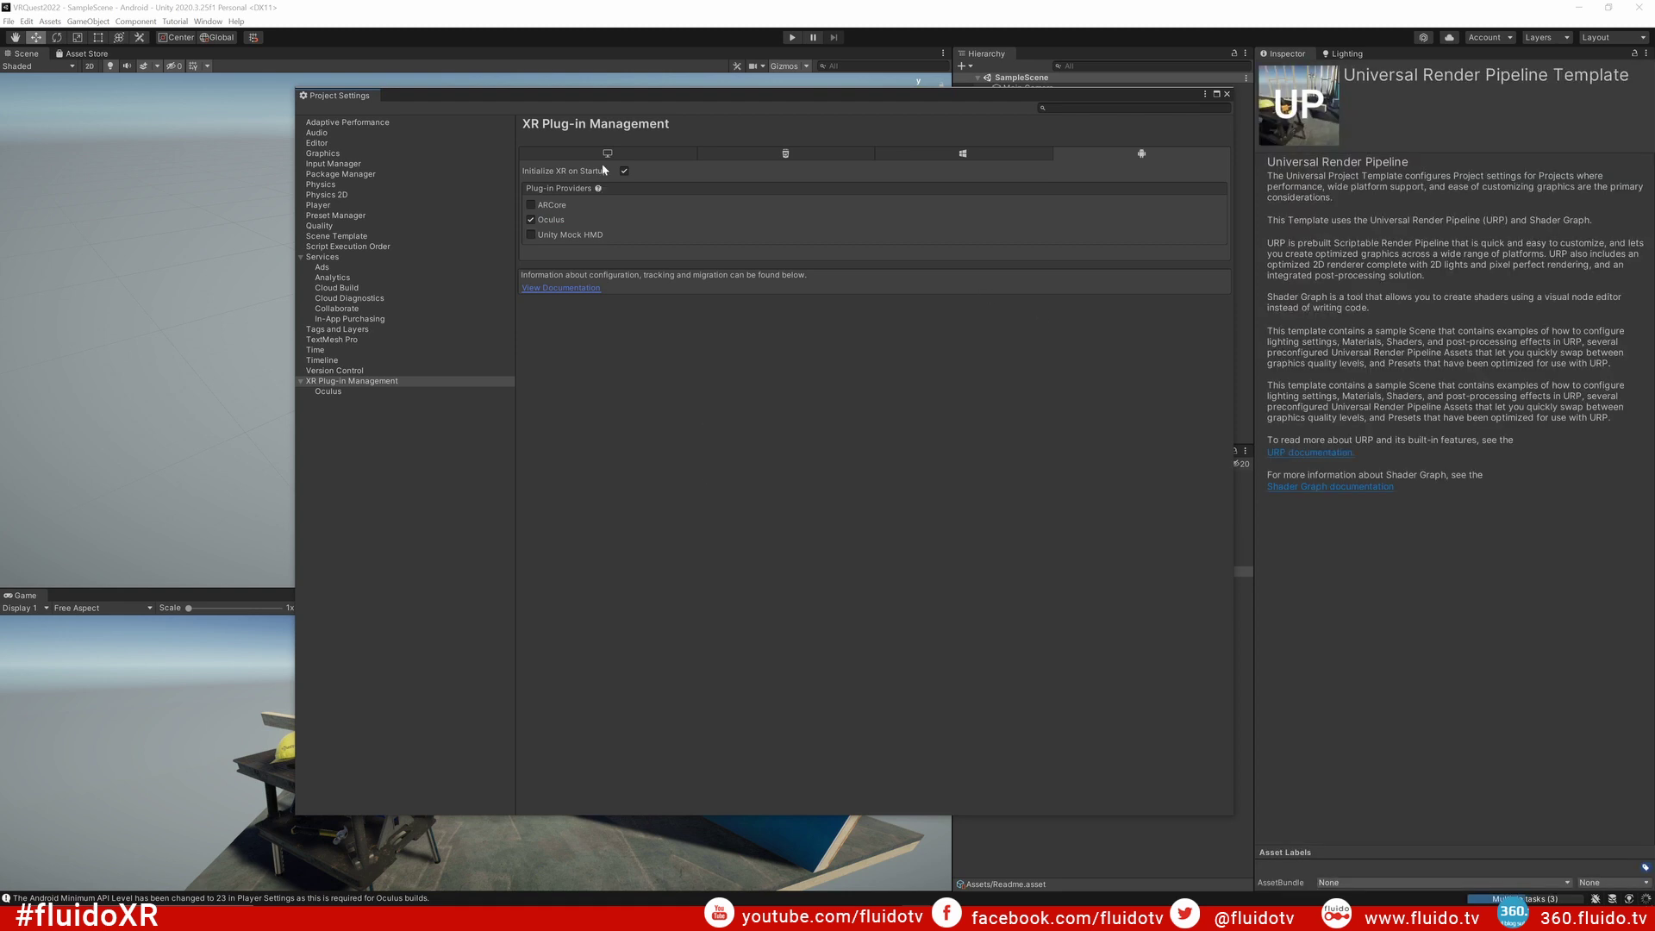
Step: Tick Oculus as a plug-in provider on the Desktop platform tab
{"action": "left_click", "coordinate": [603, 154]}
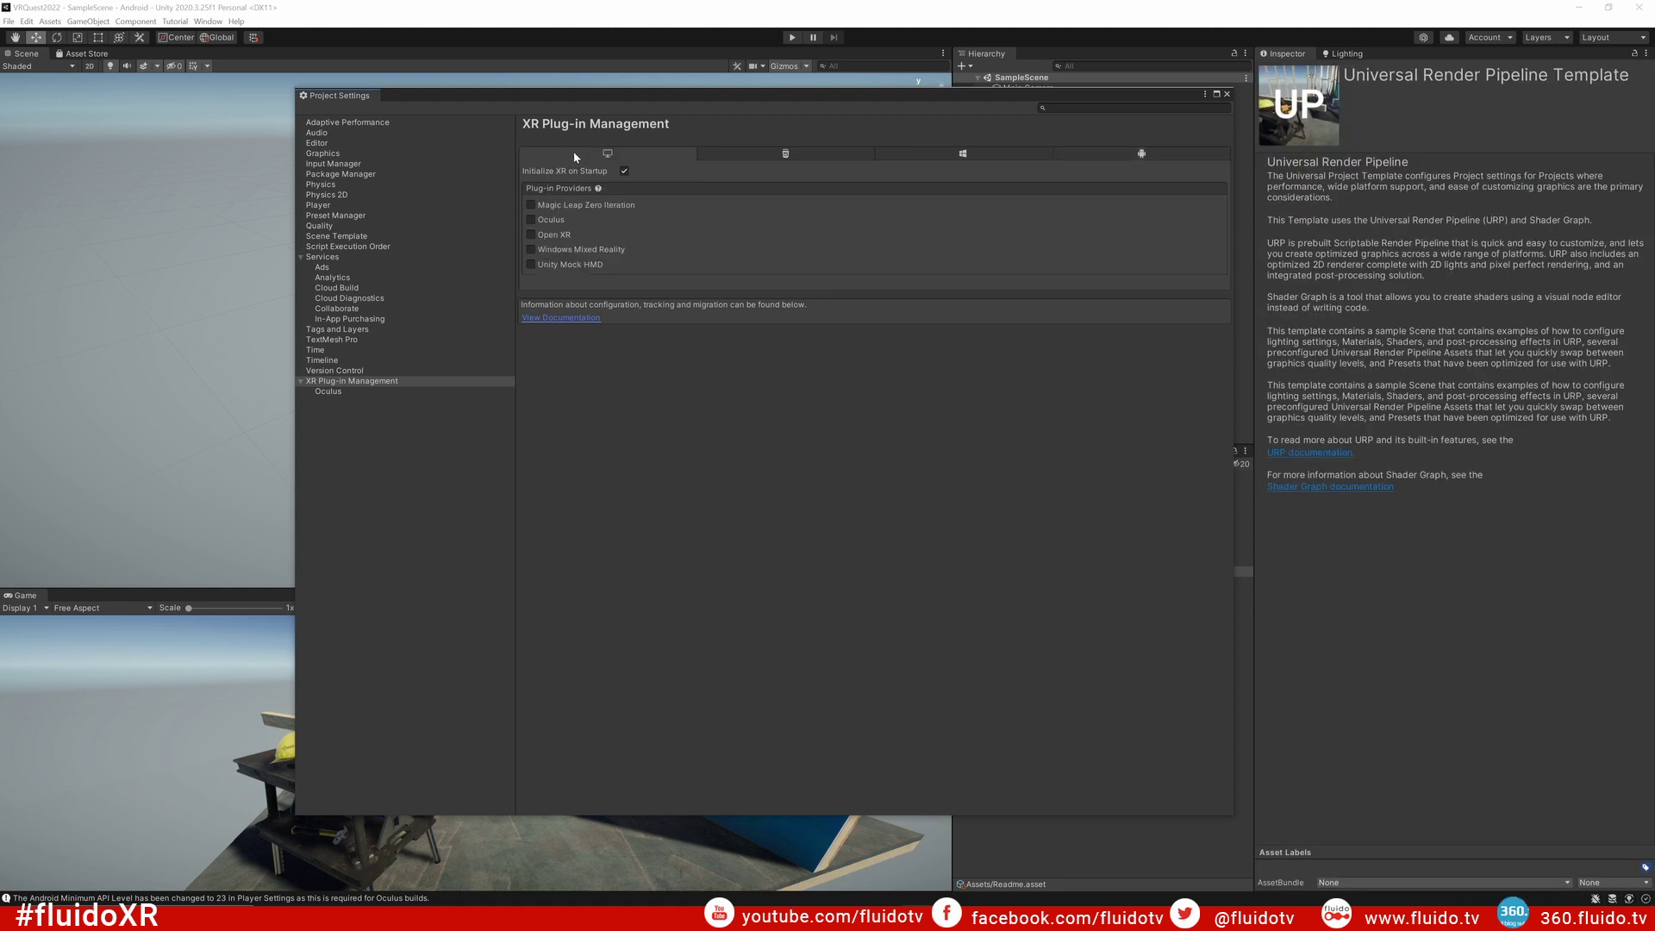
{"action": "left_click", "coordinate": [531, 220]}
Step: Open the Oculus plug-in's Android settings and keep Quest checked as a target device
{"action": "left_click", "coordinate": [335, 393]}
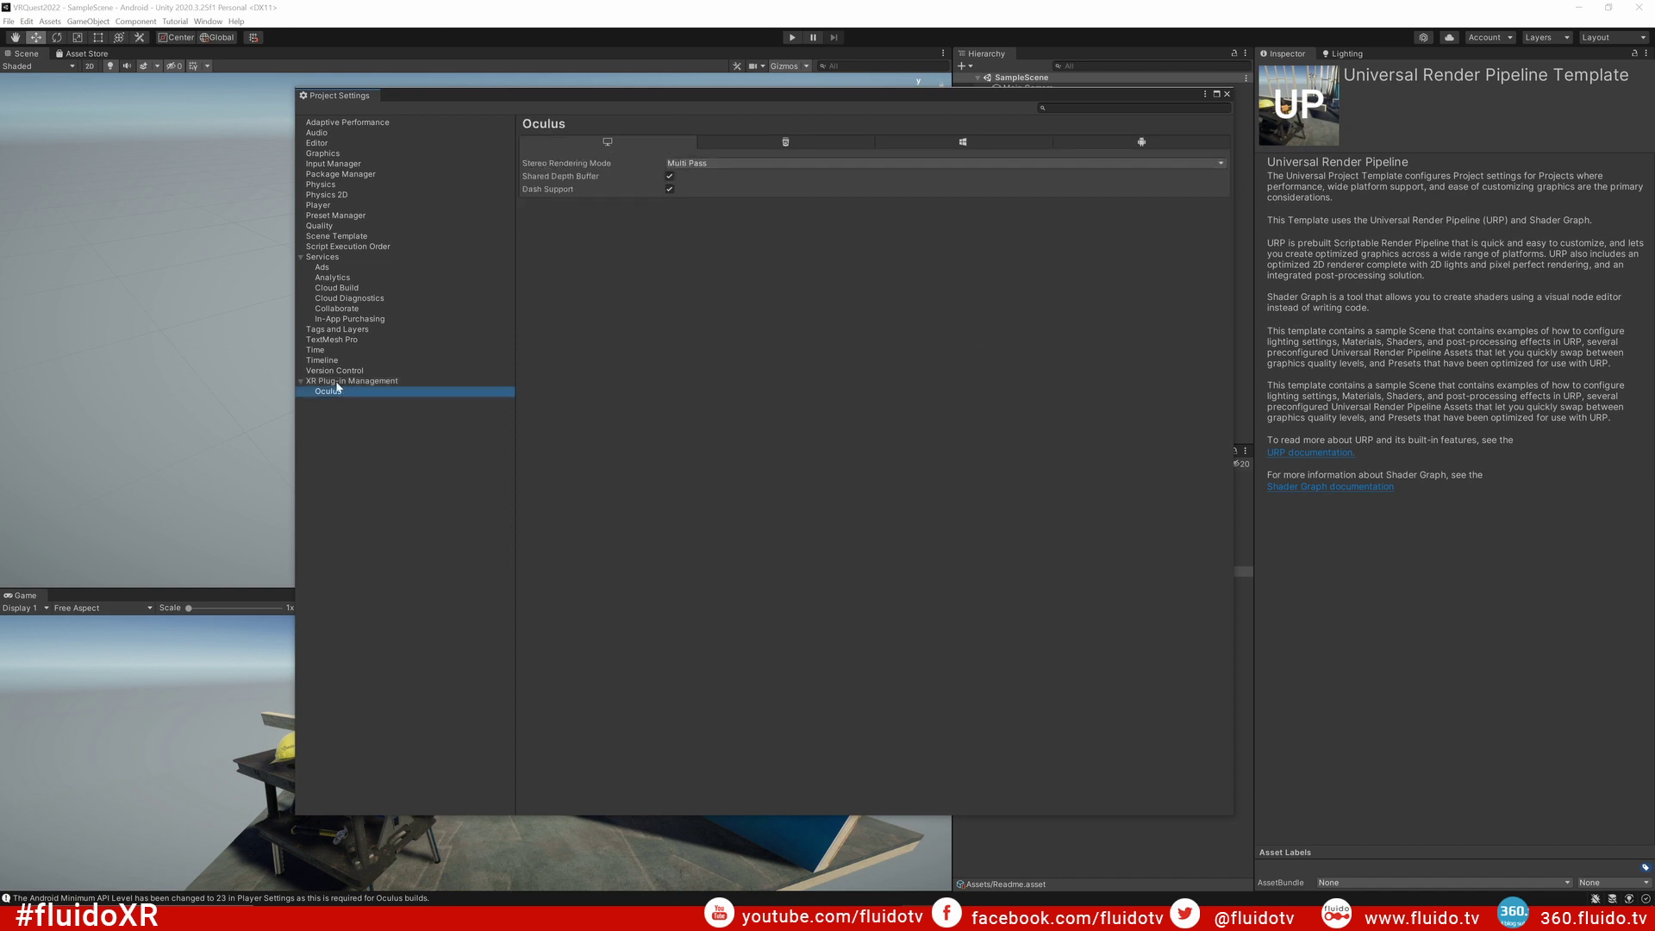
{"action": "left_click", "coordinate": [1171, 138]}
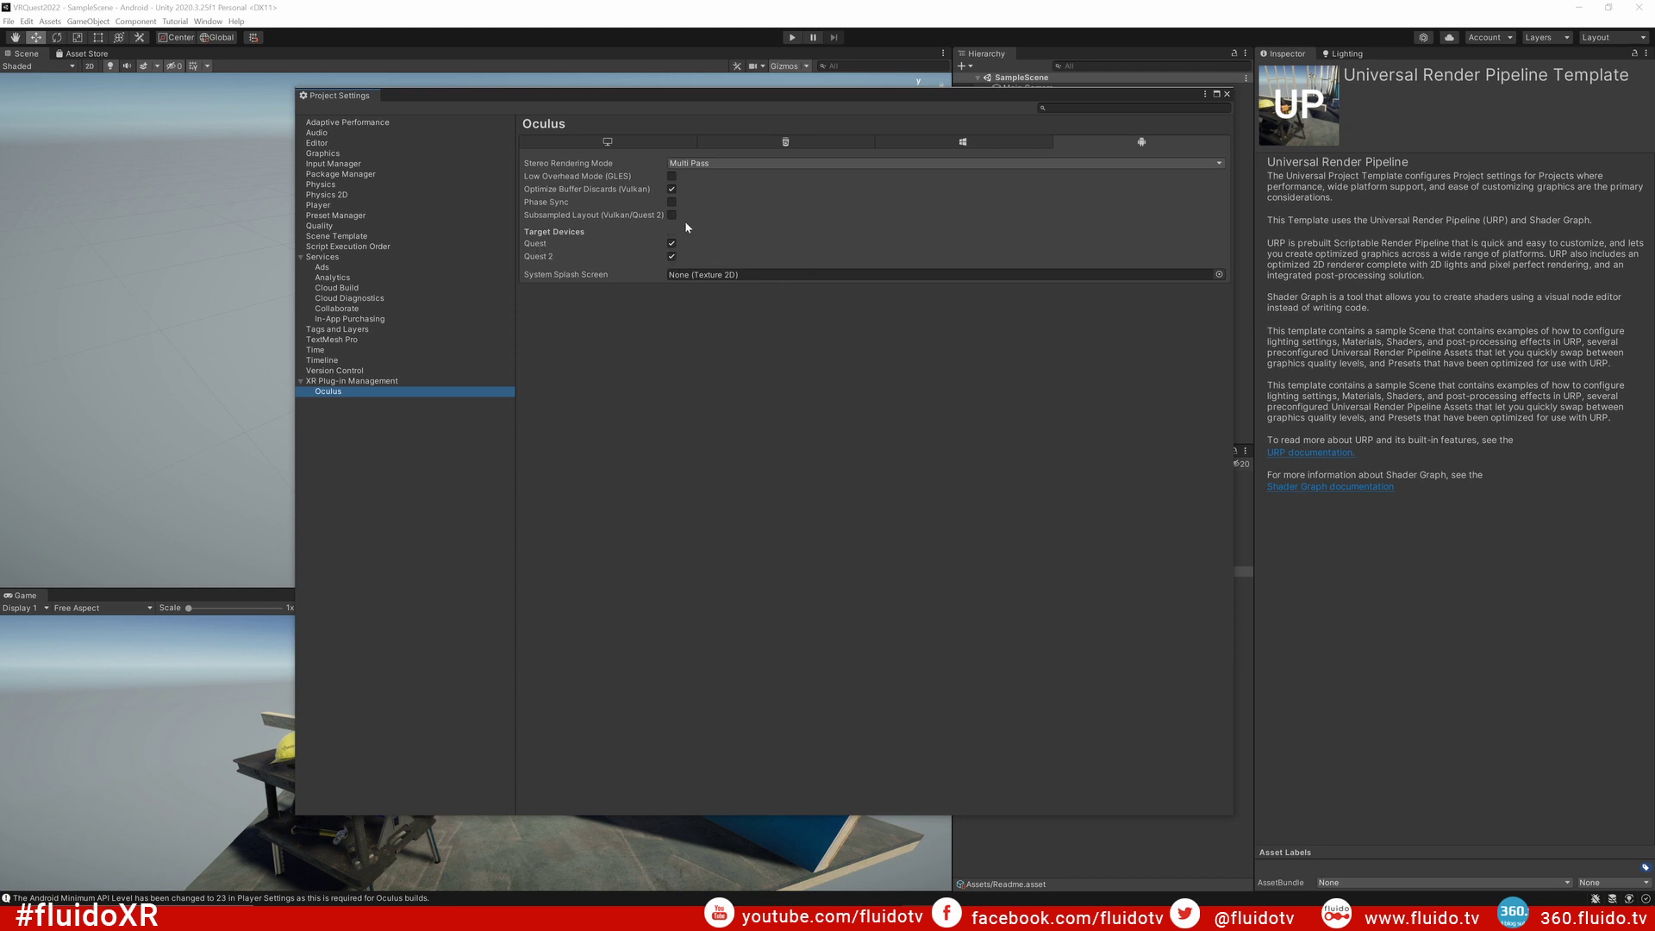
{"action": "left_click", "coordinate": [671, 243]}
Step: Enable preview packages in Project Settings and accept the warning
{"action": "left_click", "coordinate": [371, 178]}
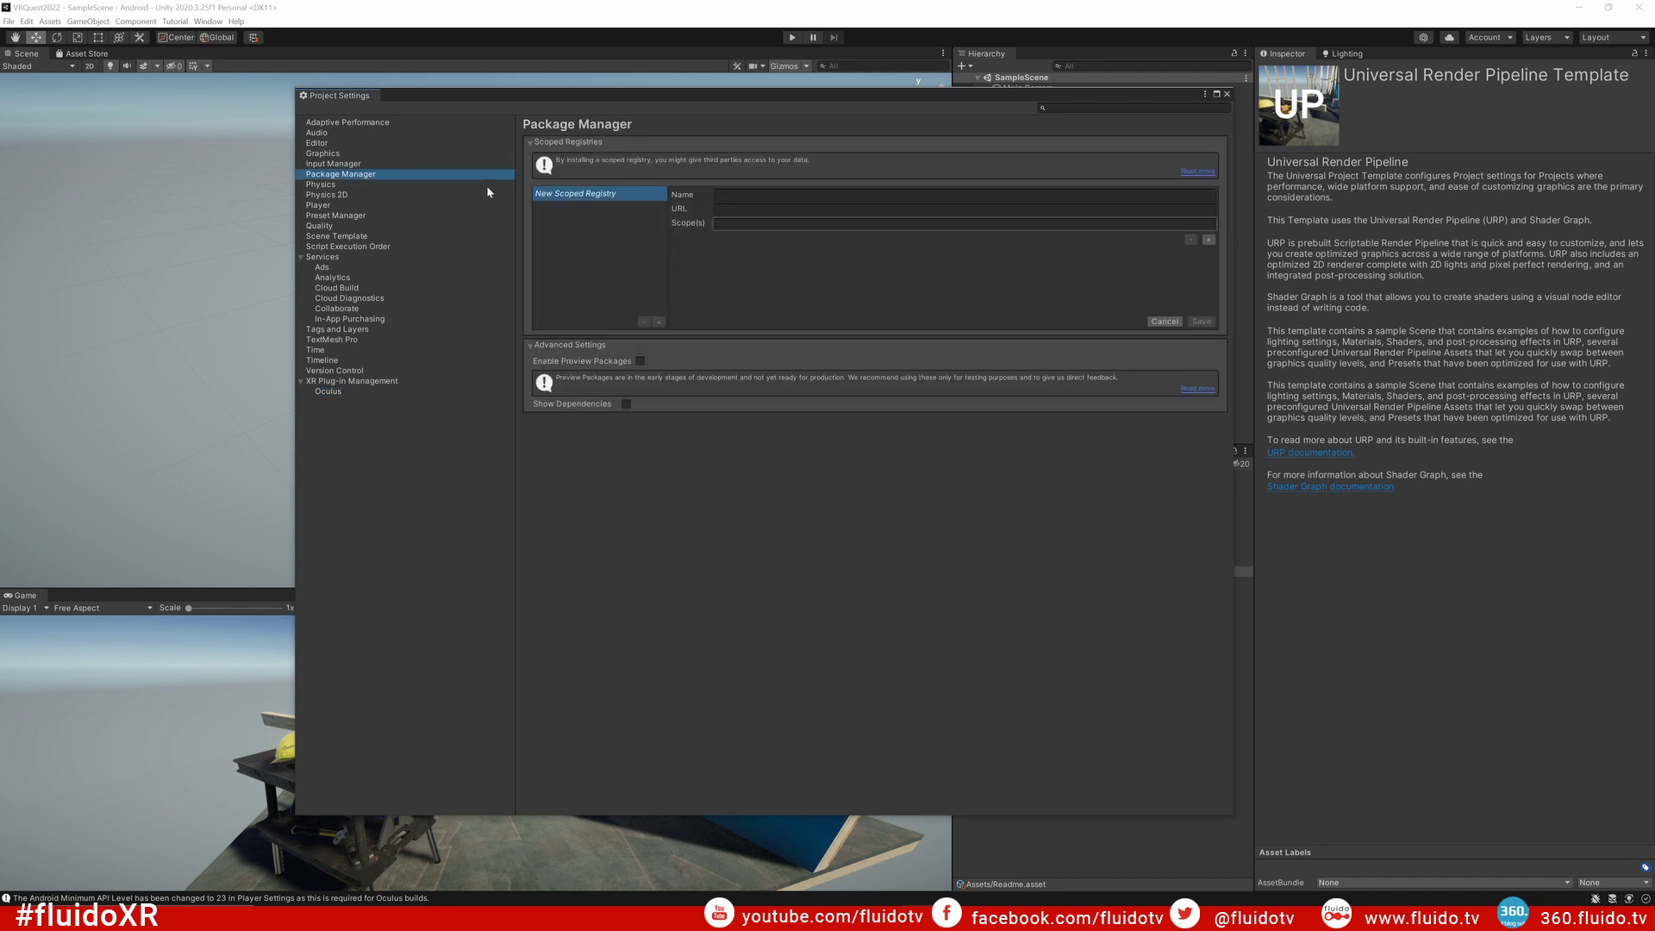
{"action": "left_click", "coordinate": [640, 362]}
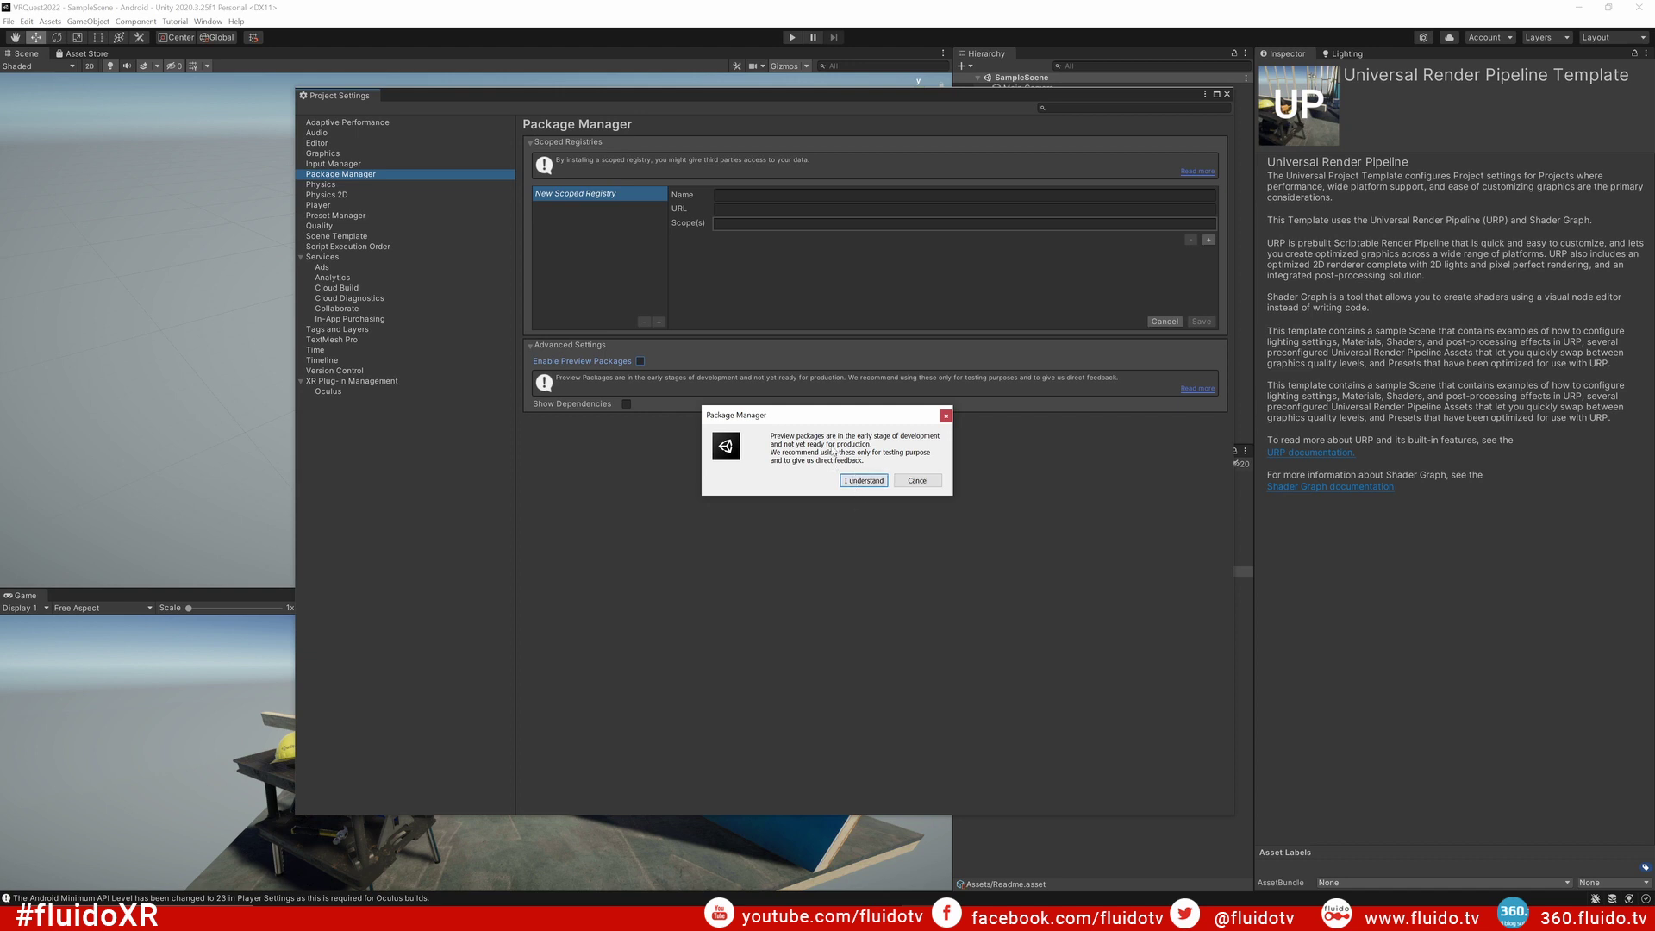
{"action": "left_click", "coordinate": [871, 483]}
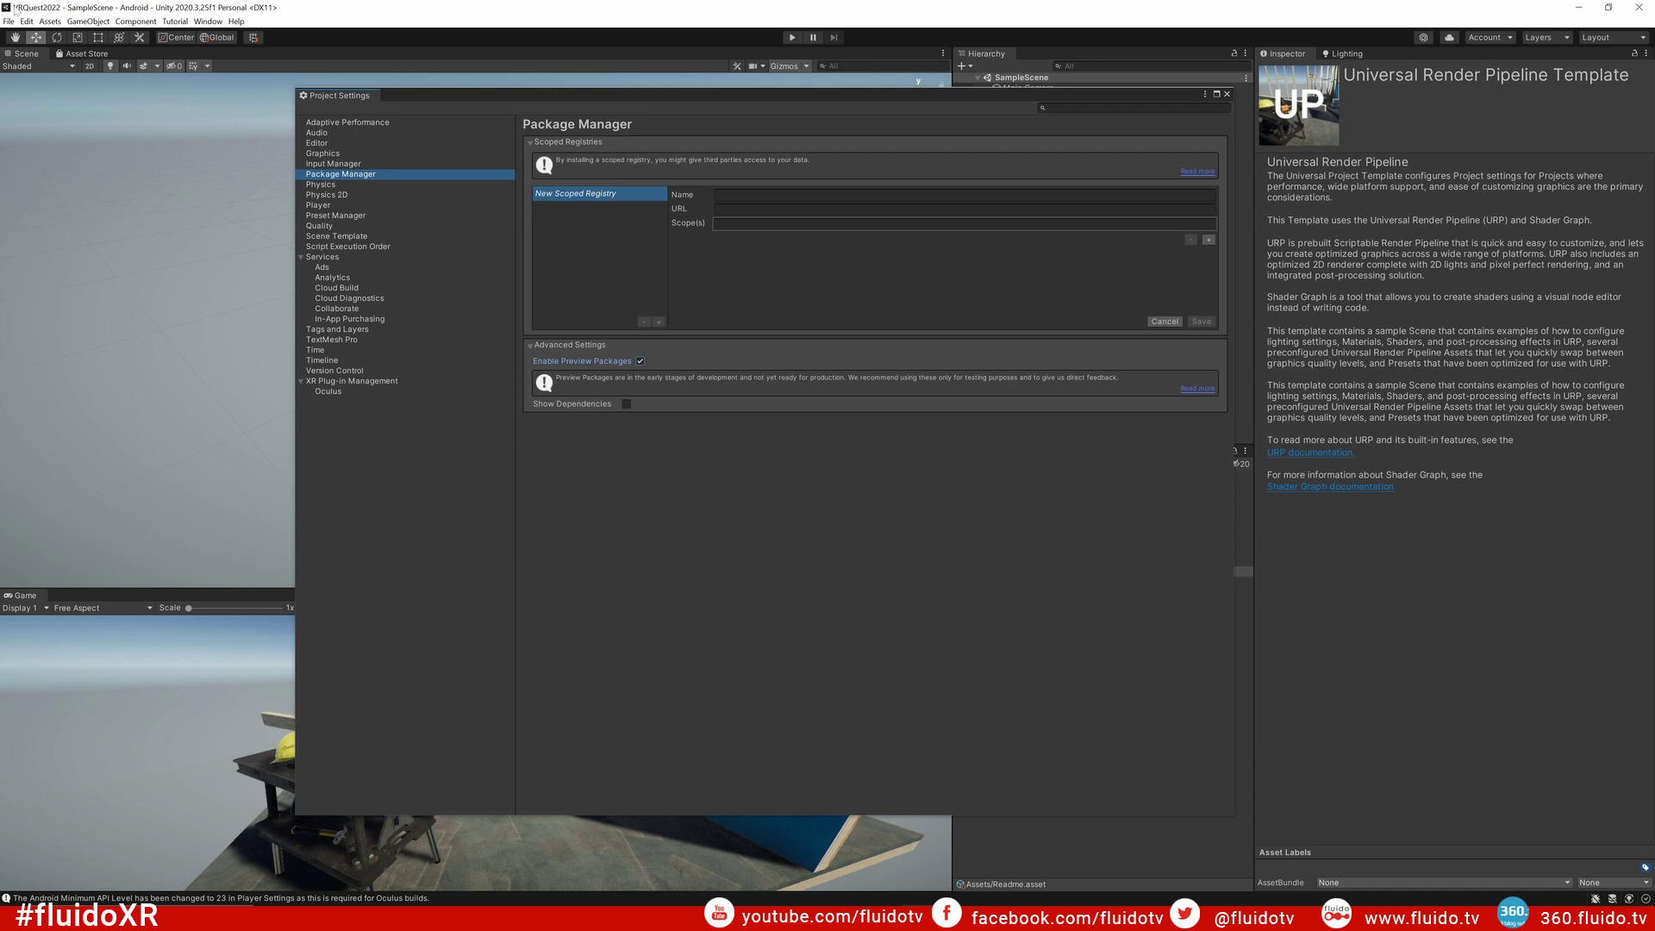
Step: Open the Package Manager window from the Window menu and position it over Project Settings
{"action": "left_click", "coordinate": [207, 21]}
{"action": "left_click", "coordinate": [229, 140]}
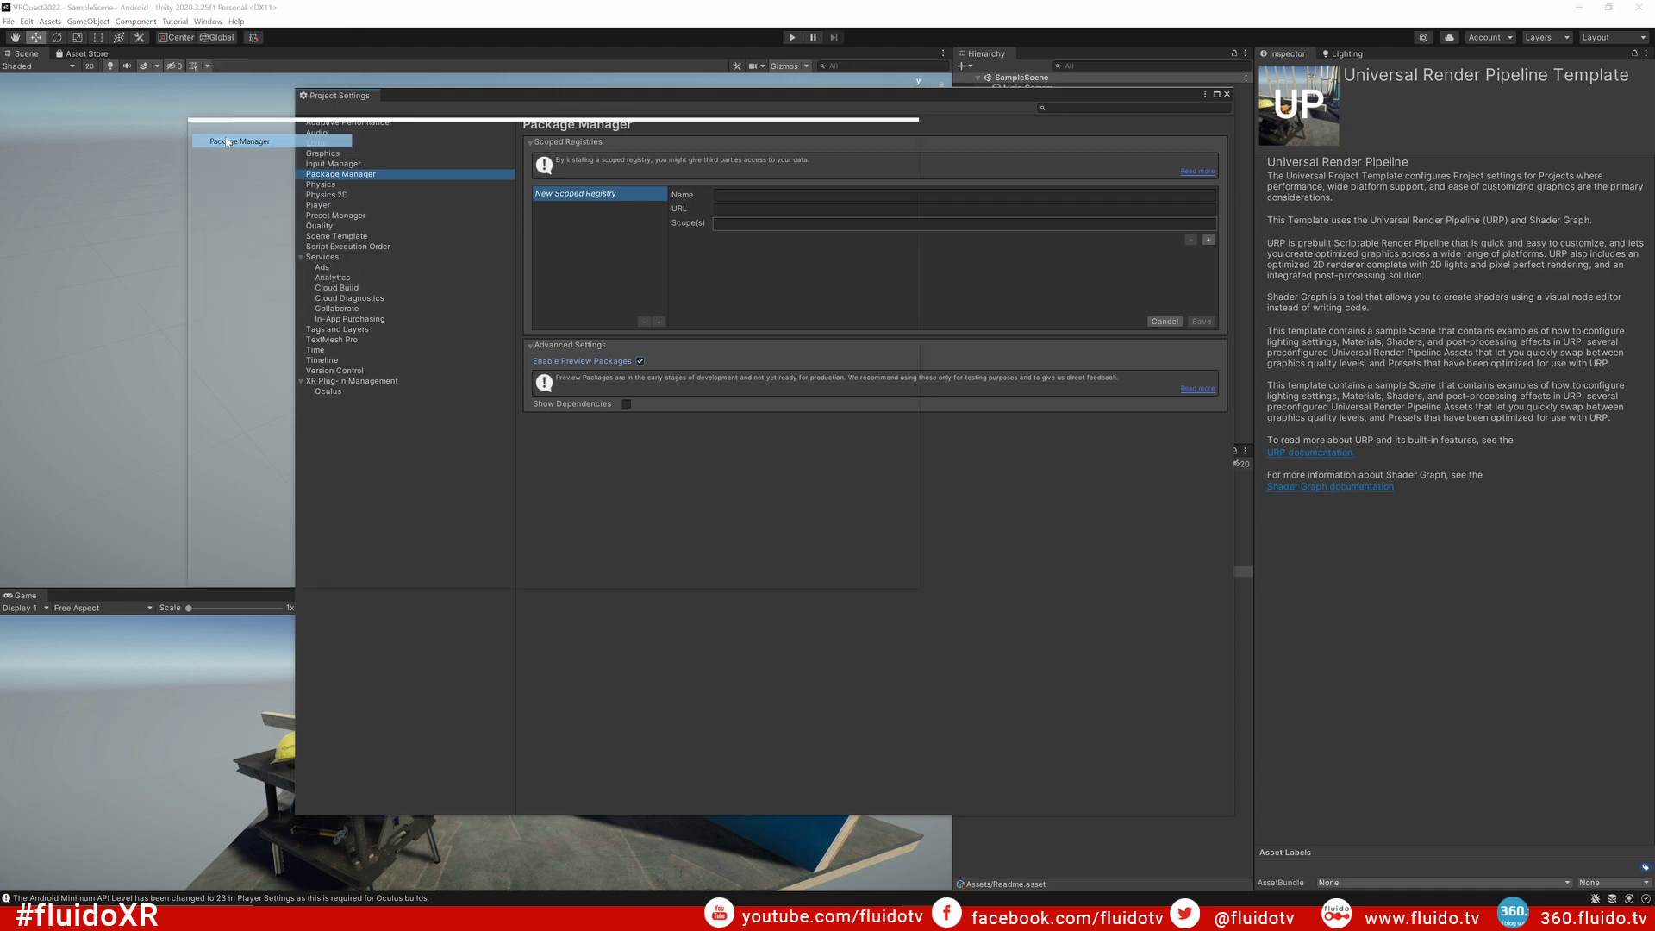
{"action": "left_click_drag", "start_coordinate": [371, 127], "coordinate": [678, 222]}
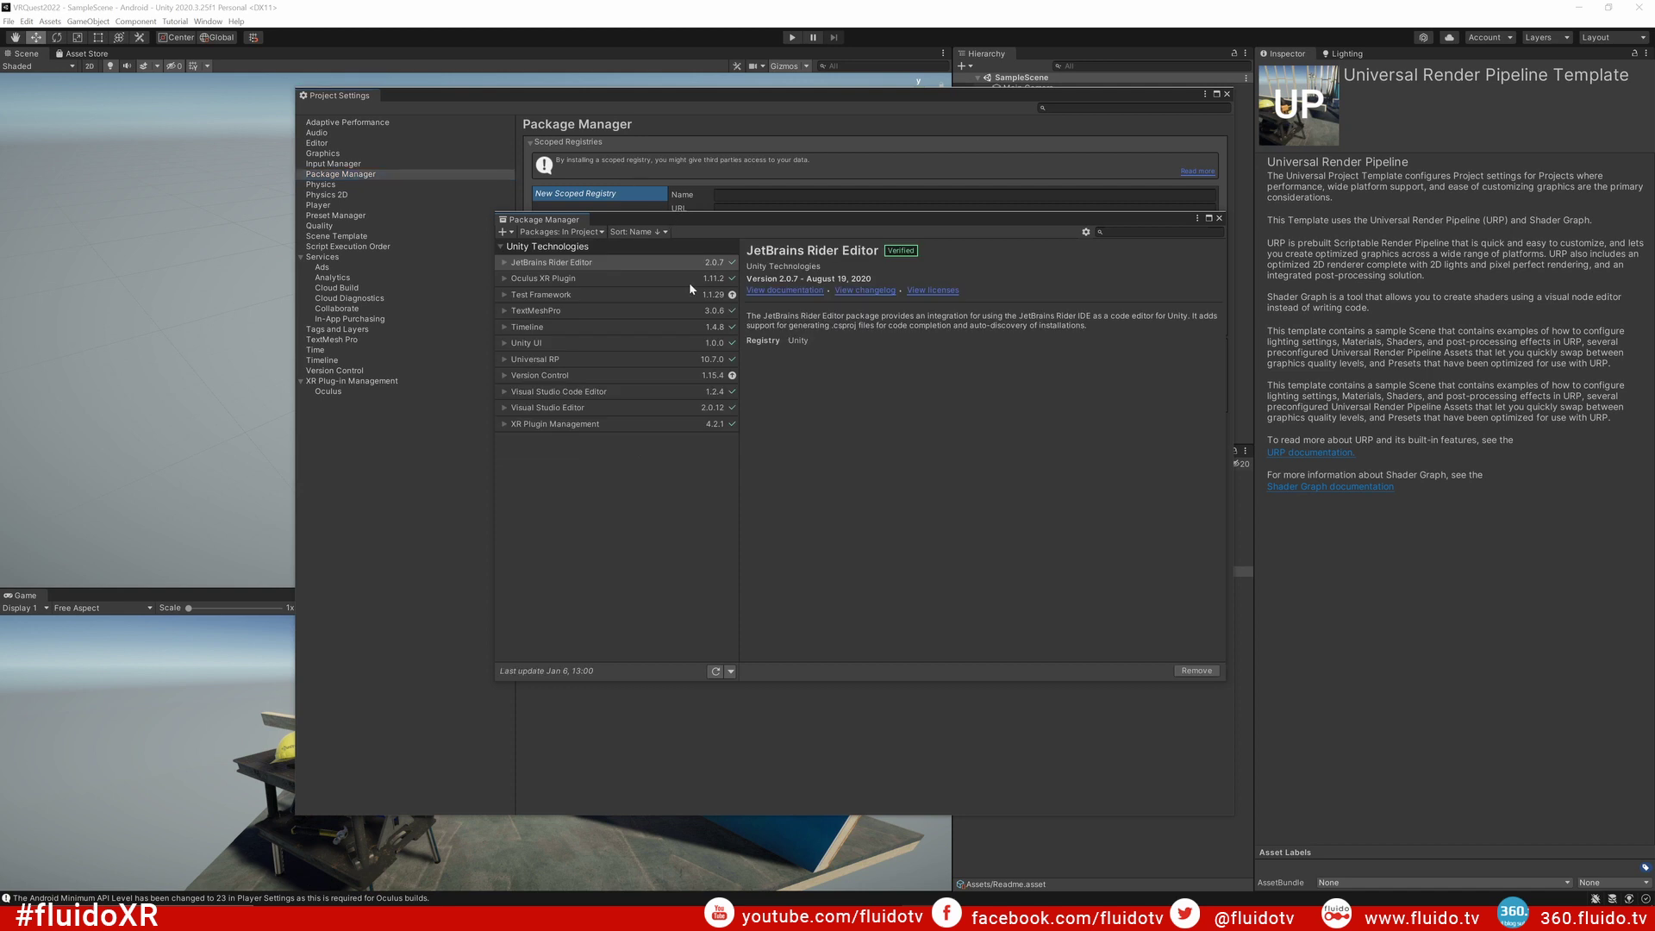
Step: Open the 'Packages: In Project' source dropdown in Package Manager
{"action": "left_click", "coordinate": [573, 232]}
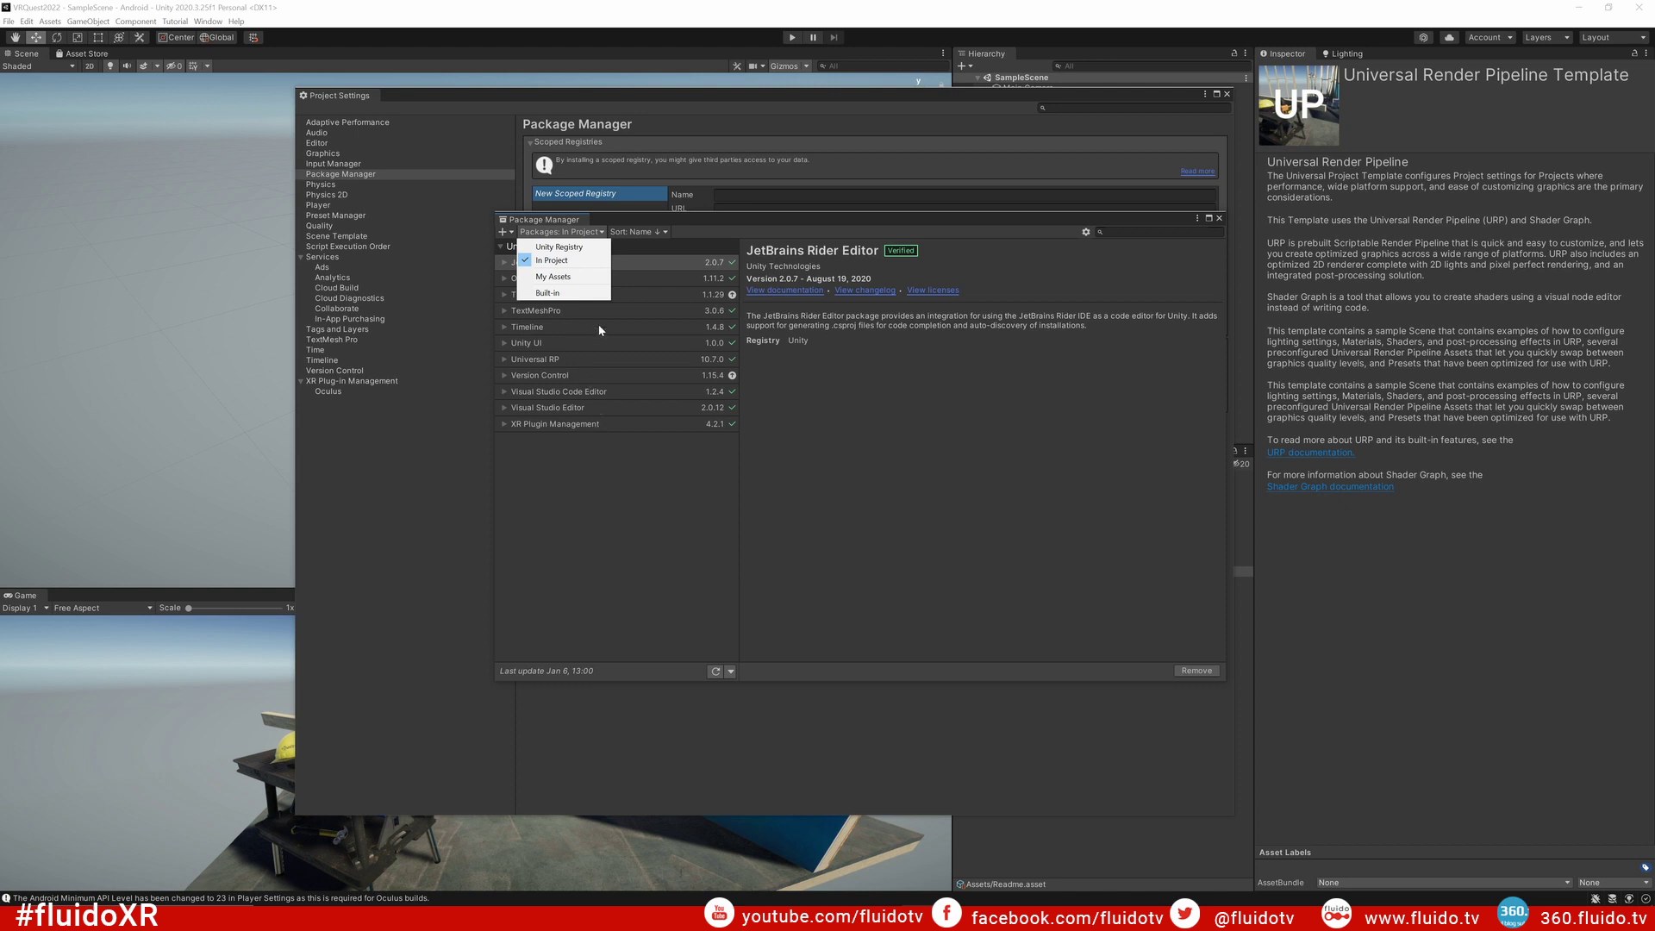
Step: List Unity Registry packages, select XR Interaction Toolkit, and search for xr
{"action": "left_click", "coordinate": [564, 249]}
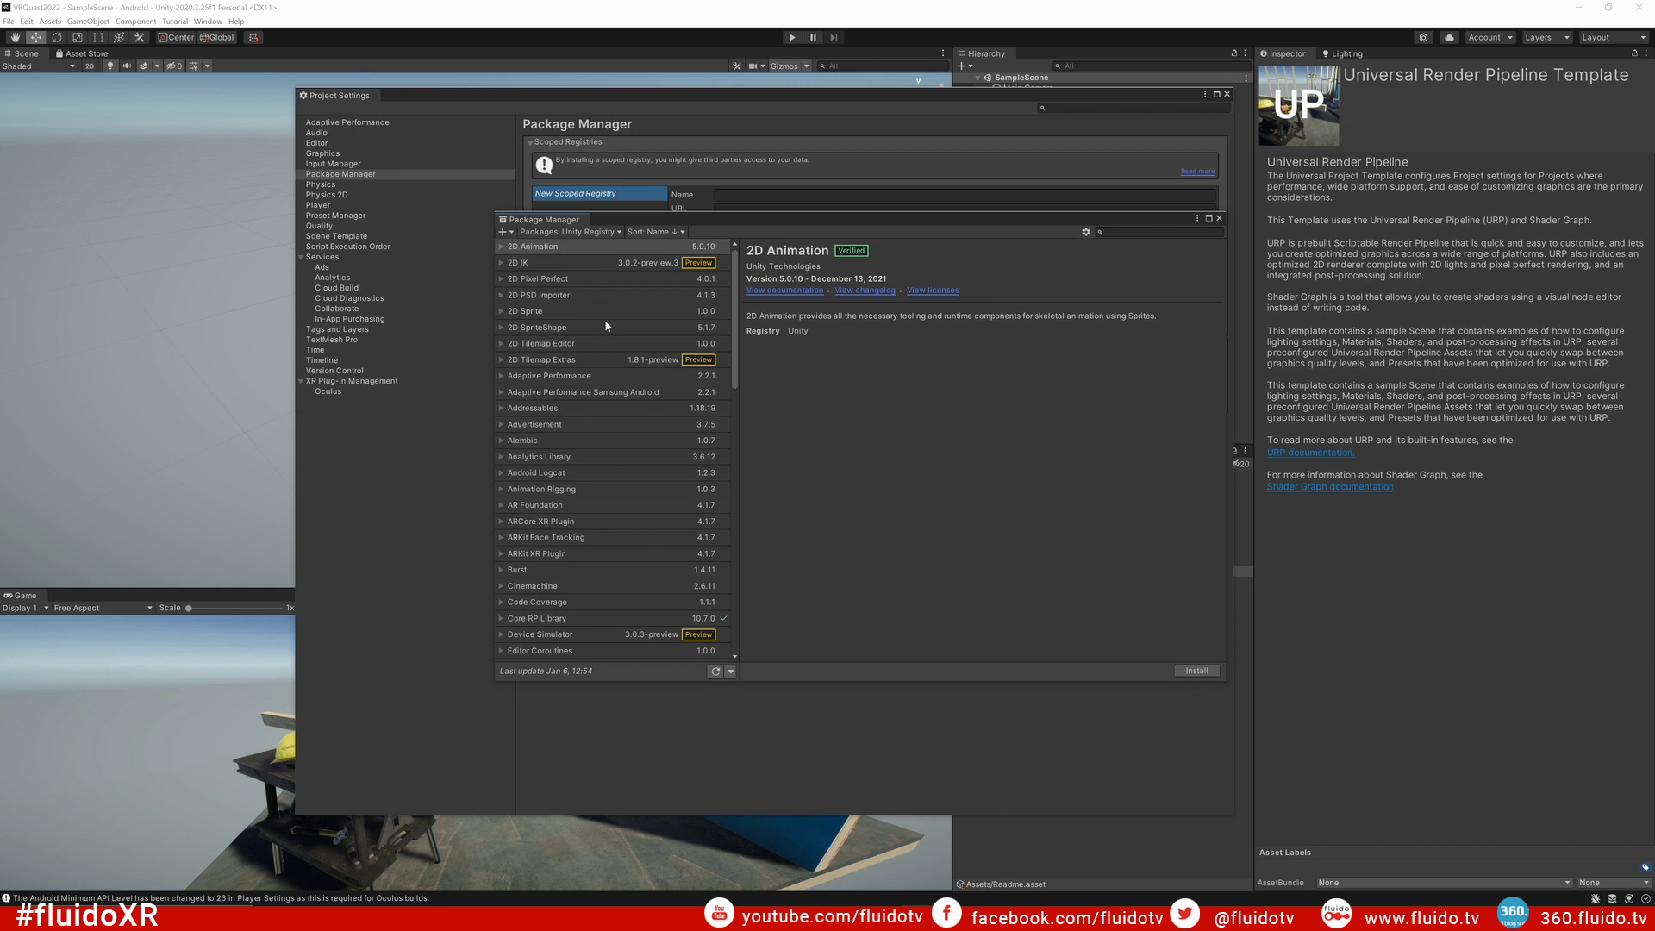
{"action": "scroll", "coordinate": [589, 293], "scroll_direction": "down", "scroll_amount": 8}
{"action": "scroll", "coordinate": [586, 328], "scroll_direction": "down", "scroll_amount": 8}
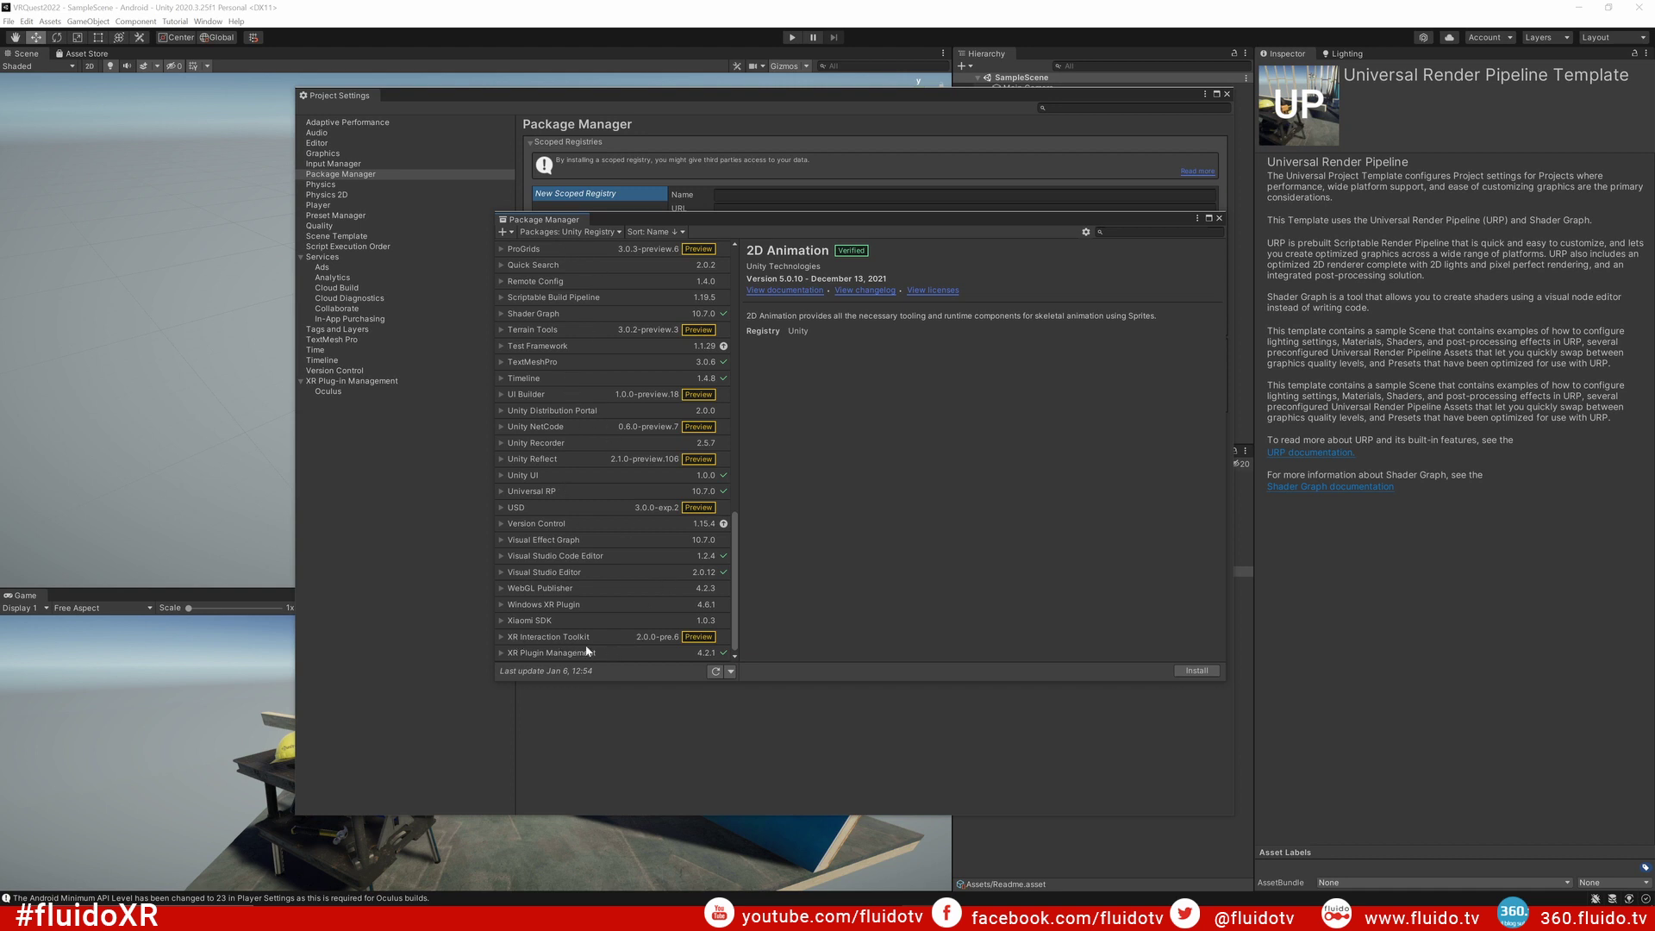
{"action": "left_click", "coordinate": [527, 638]}
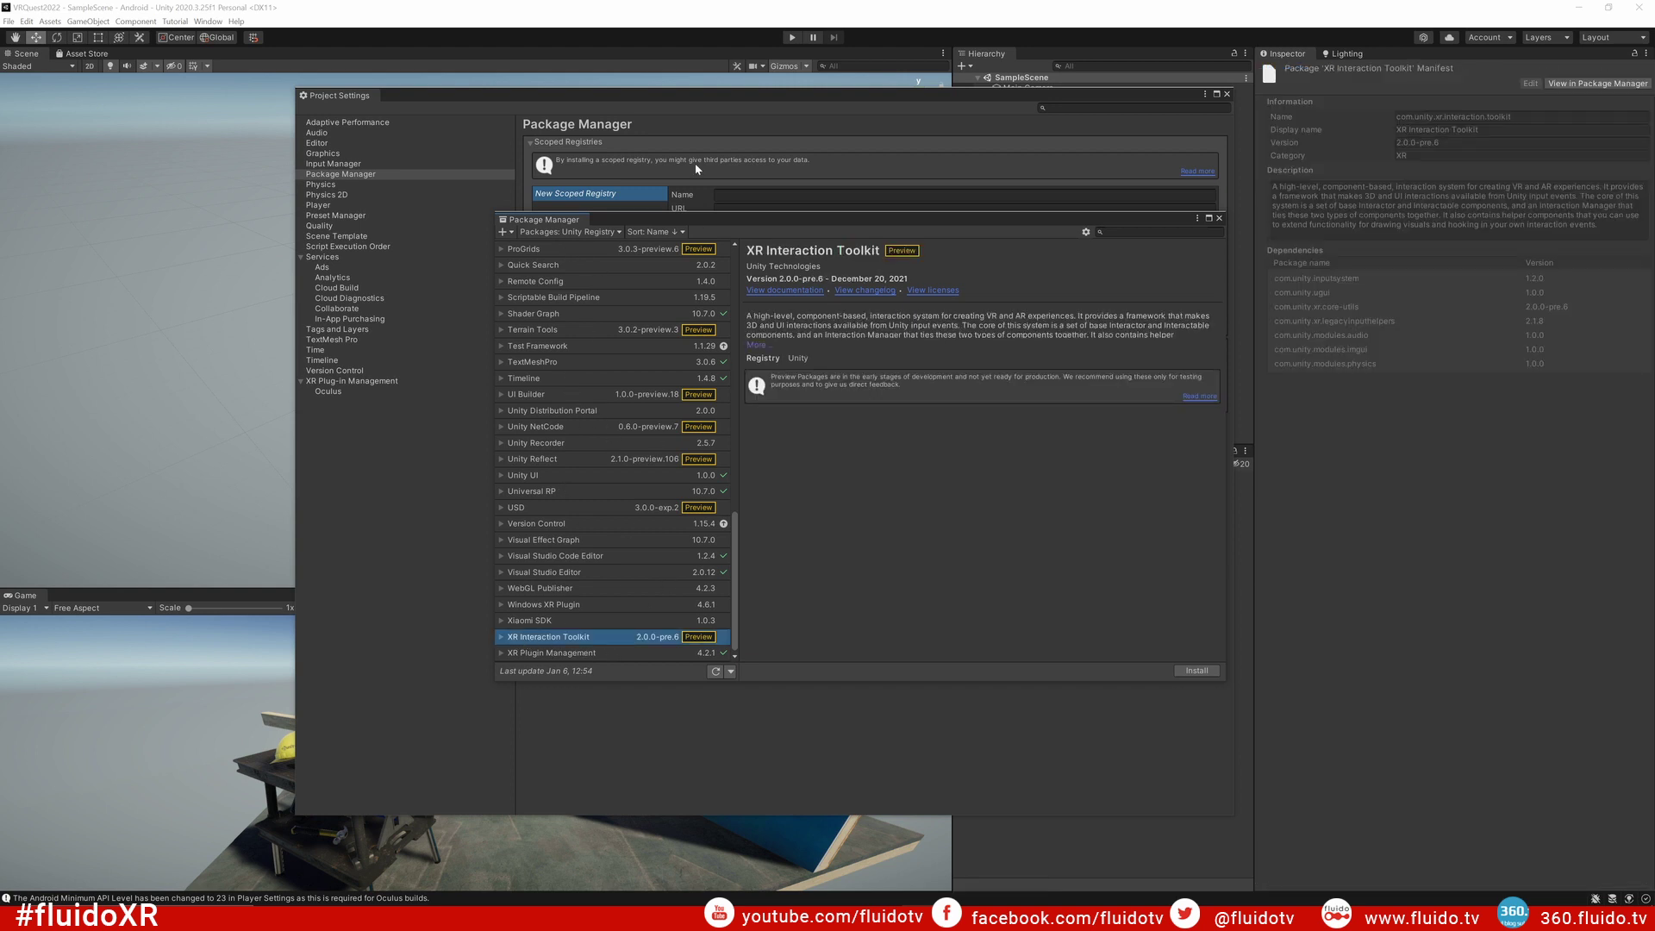
{"action": "left_click", "coordinate": [1126, 231]}
{"action": "type", "text": "xr"}
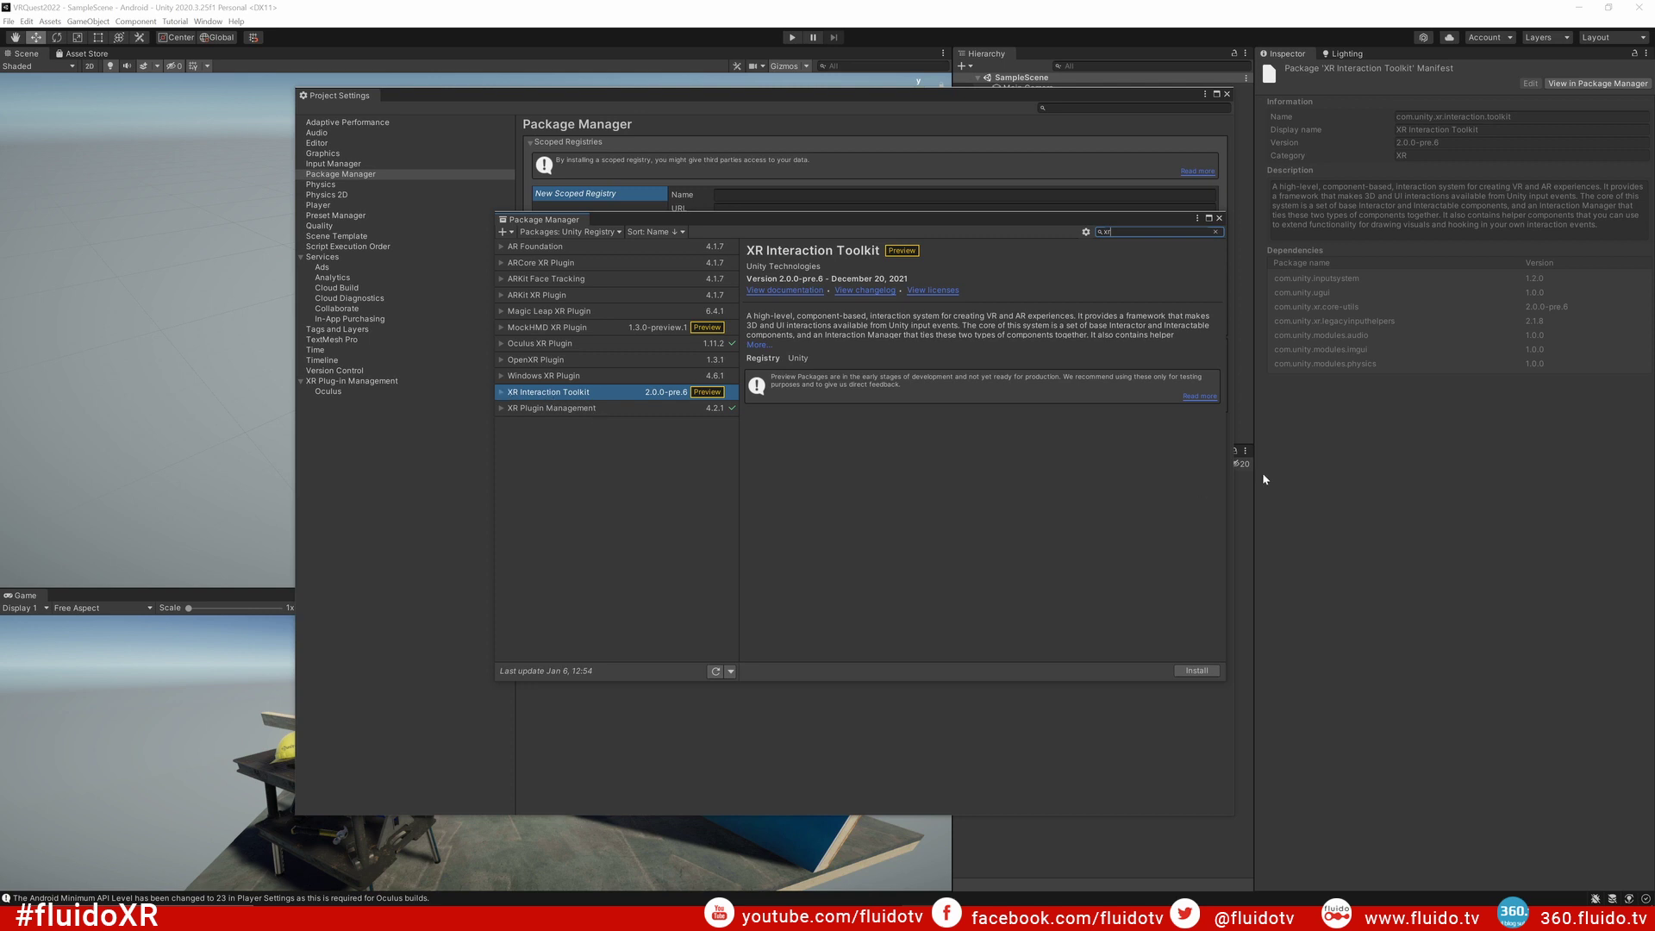
Step: Install XR Interaction Toolkit 2.0.0-pre.6 and answer Yes to enabling the new input backends
{"action": "left_click", "coordinate": [1196, 670]}
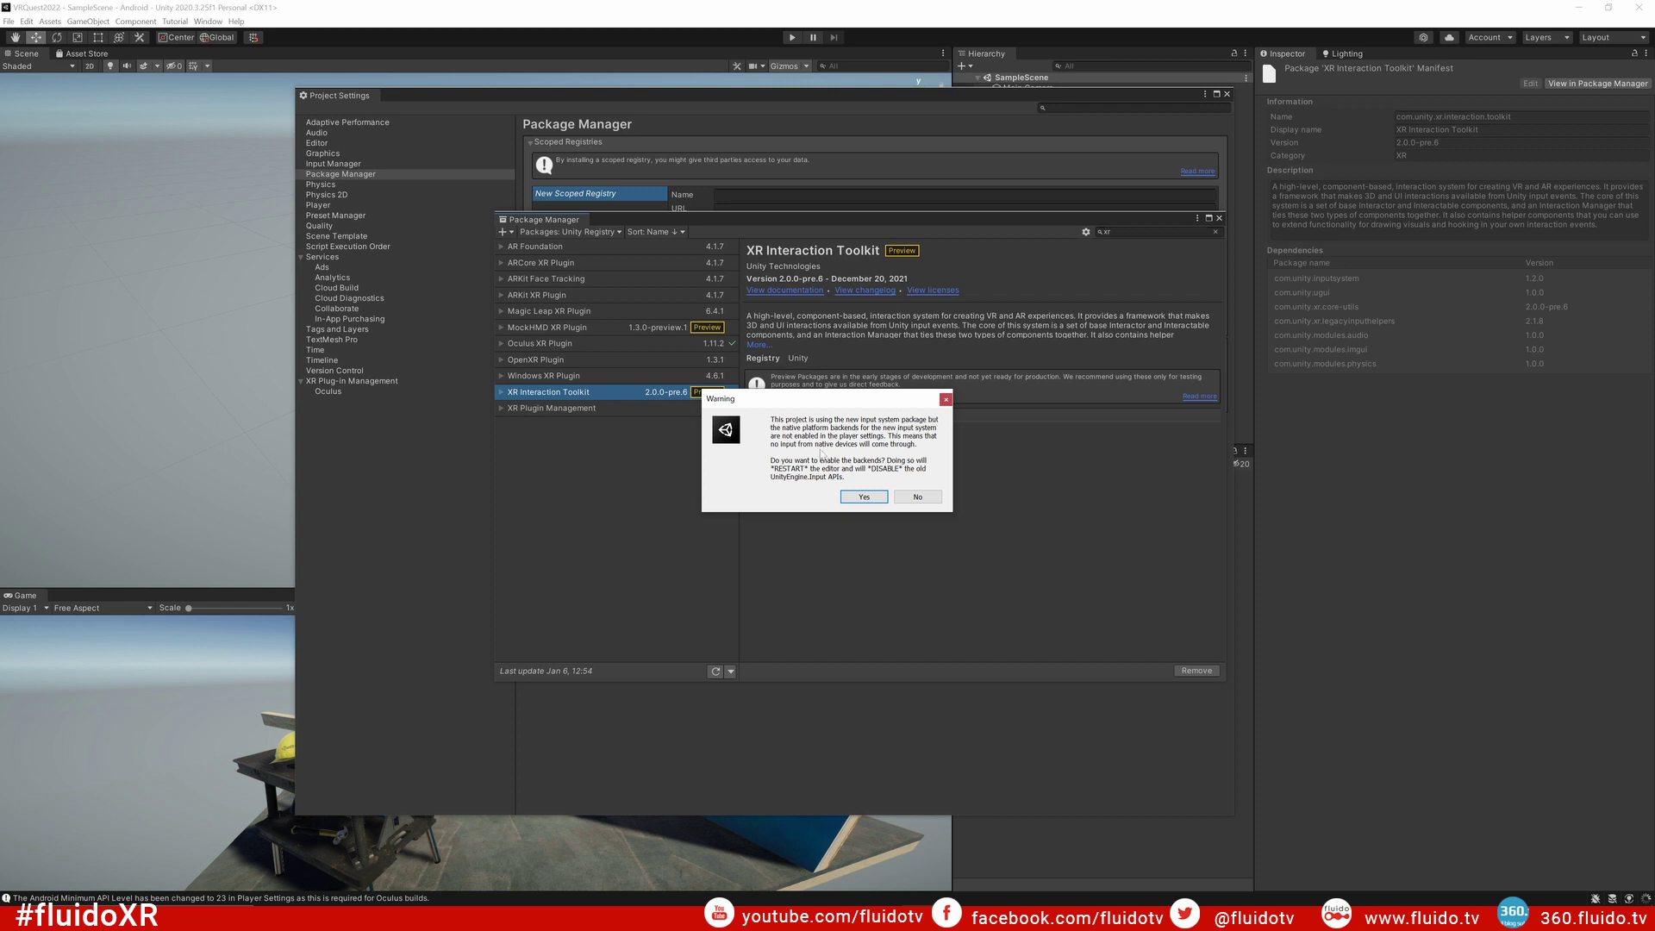
{"action": "left_click", "coordinate": [863, 497]}
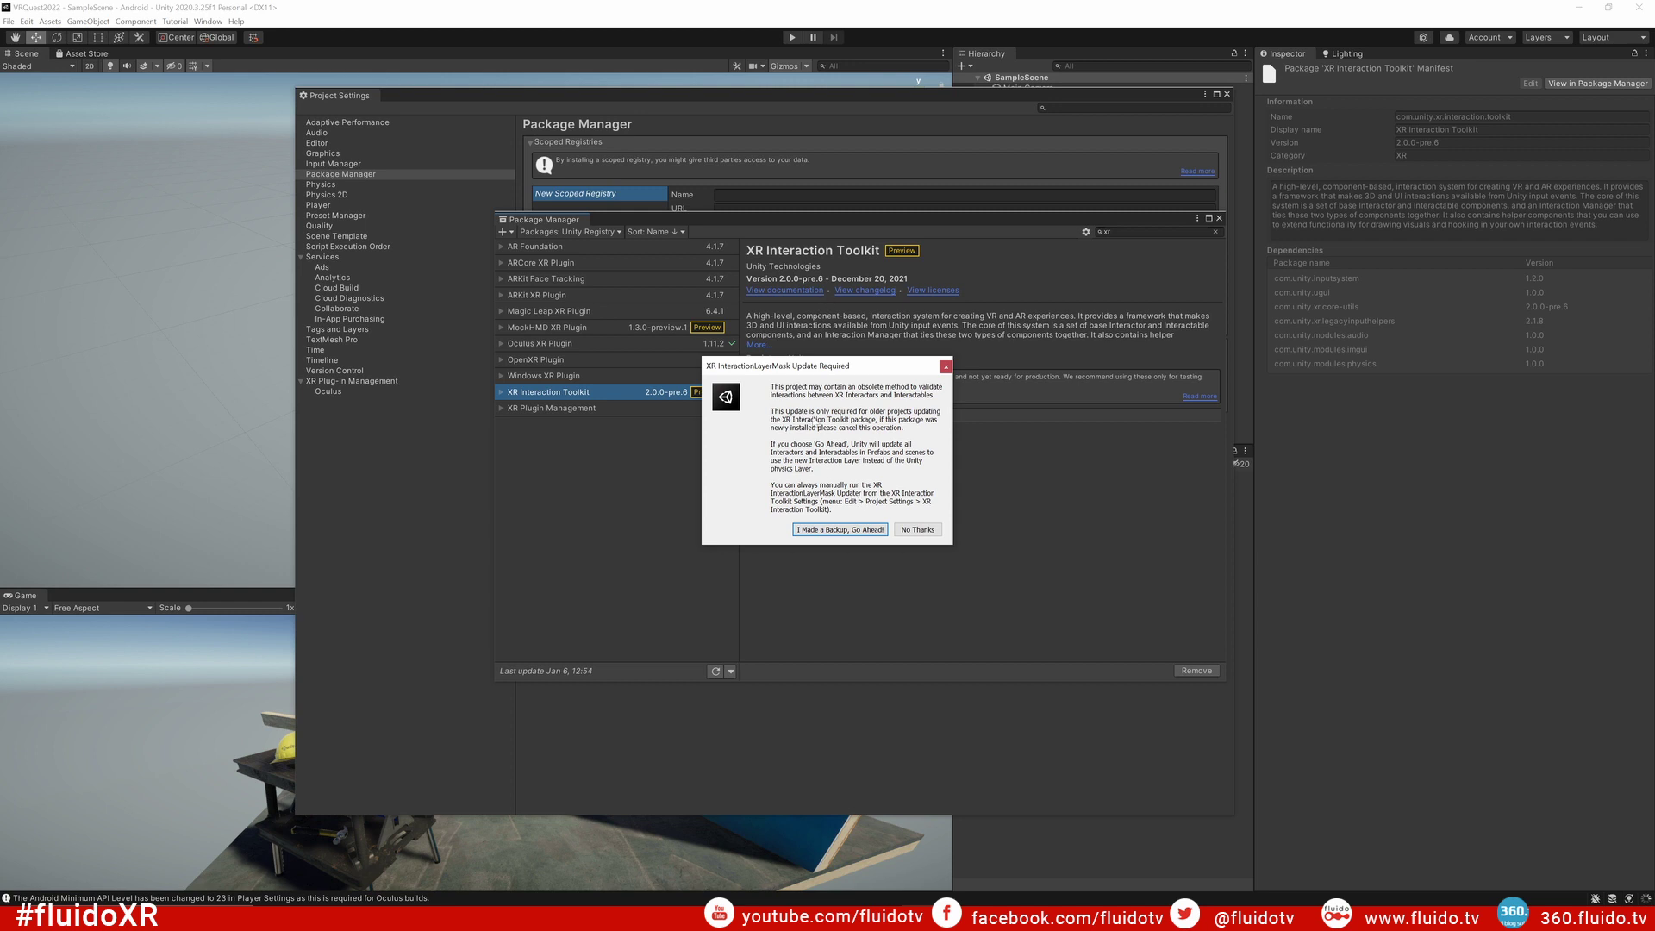
Step: Confirm the XR InteractionLayerMask update with 'I Made a Backup, Go Ahead!'
{"action": "left_click", "coordinate": [834, 529]}
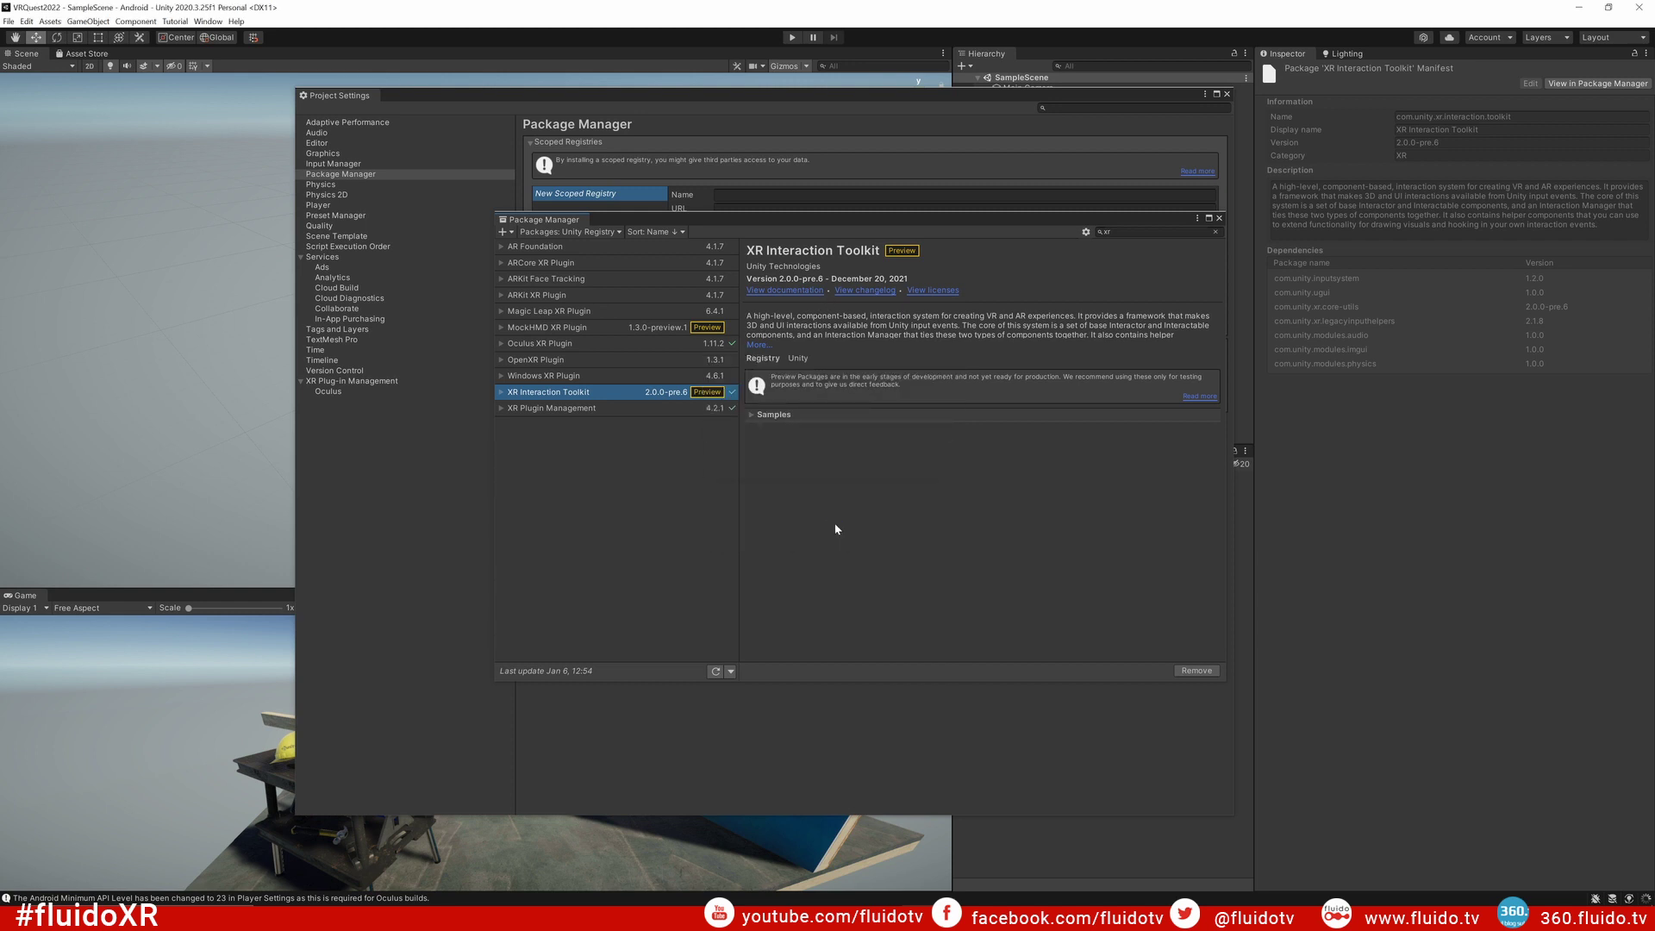
{"action": "key", "text": "alt+Tab"}
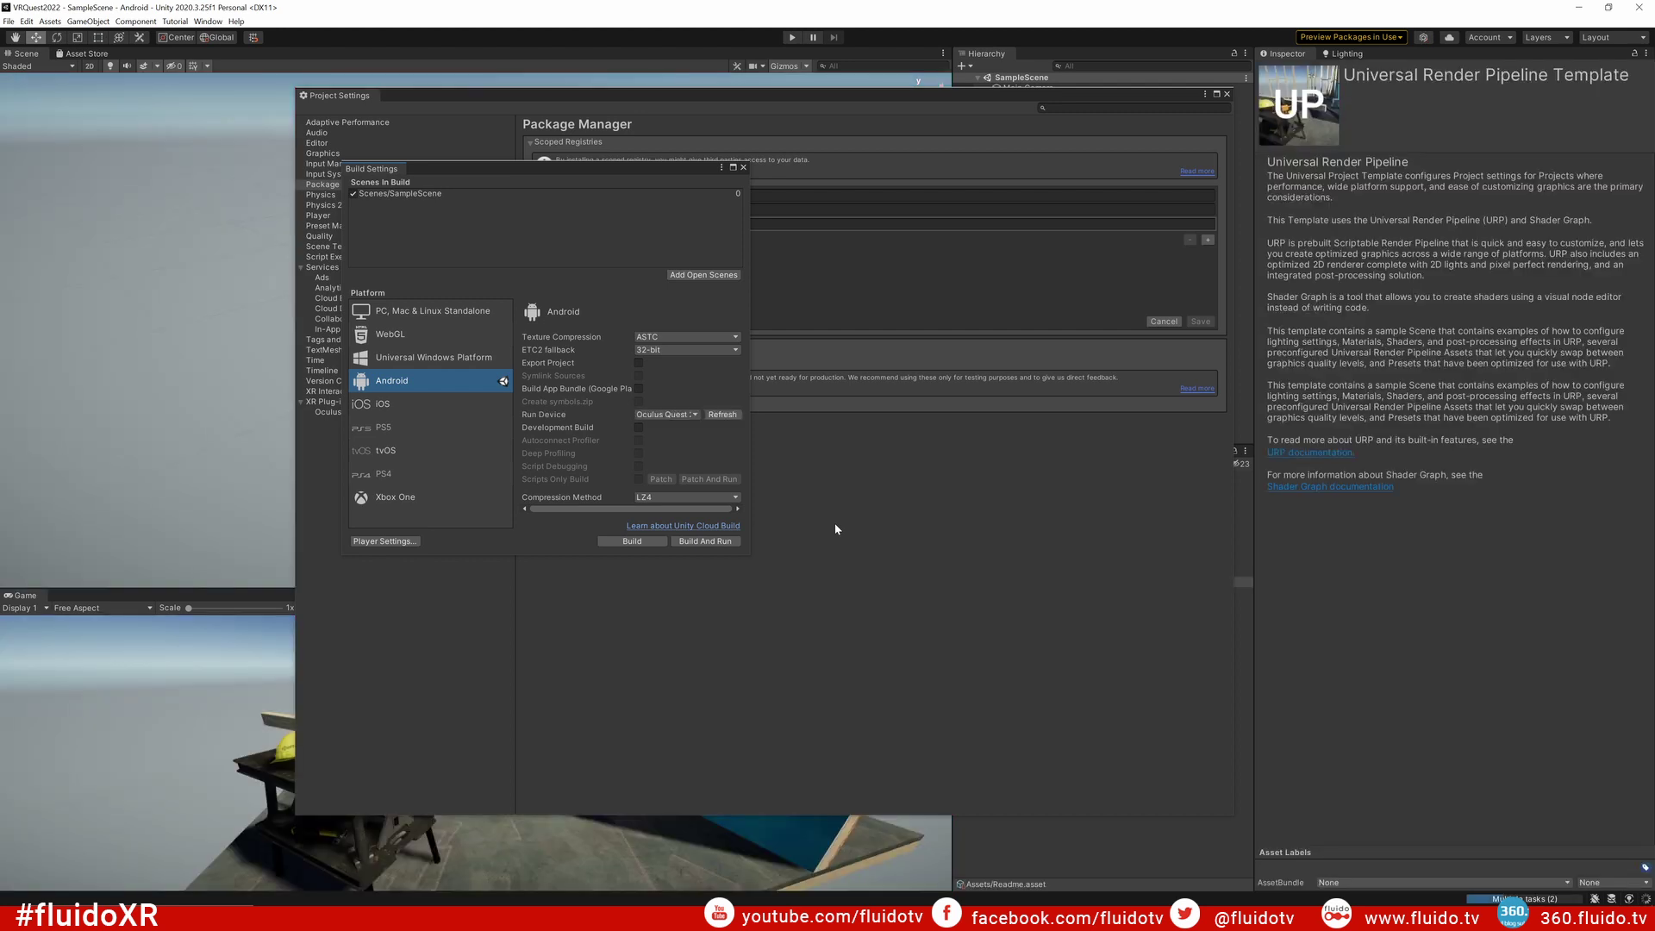
Step: Close the Build Settings and Project Settings windows
{"action": "left_click", "coordinate": [744, 169]}
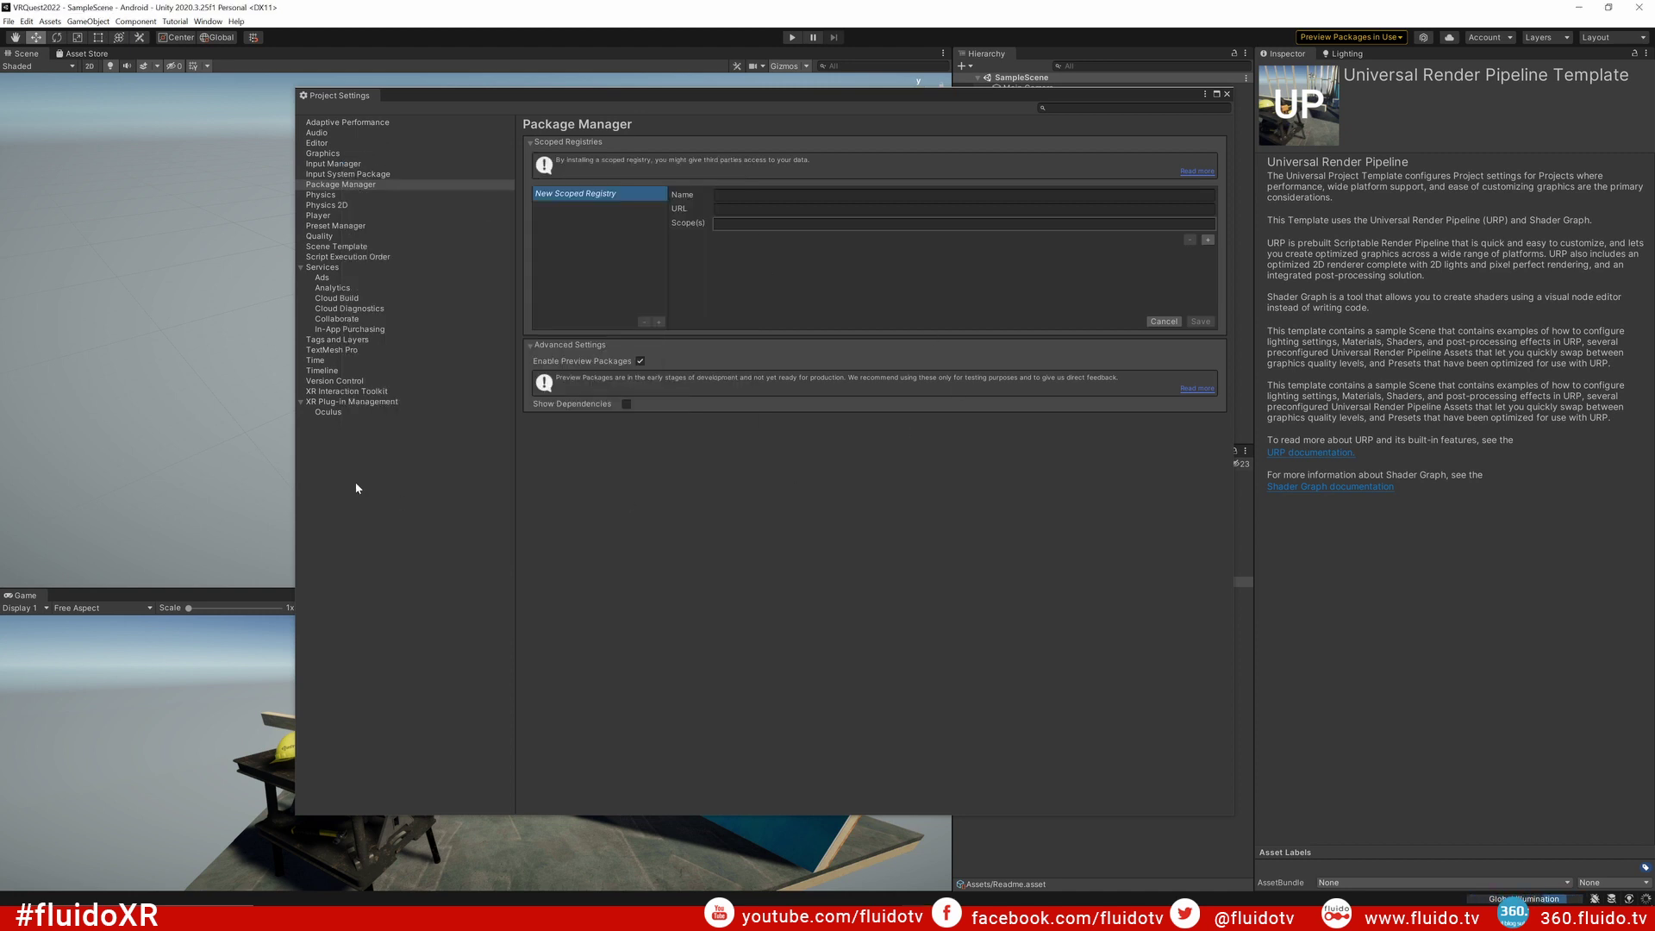
{"action": "left_click", "coordinate": [1228, 94]}
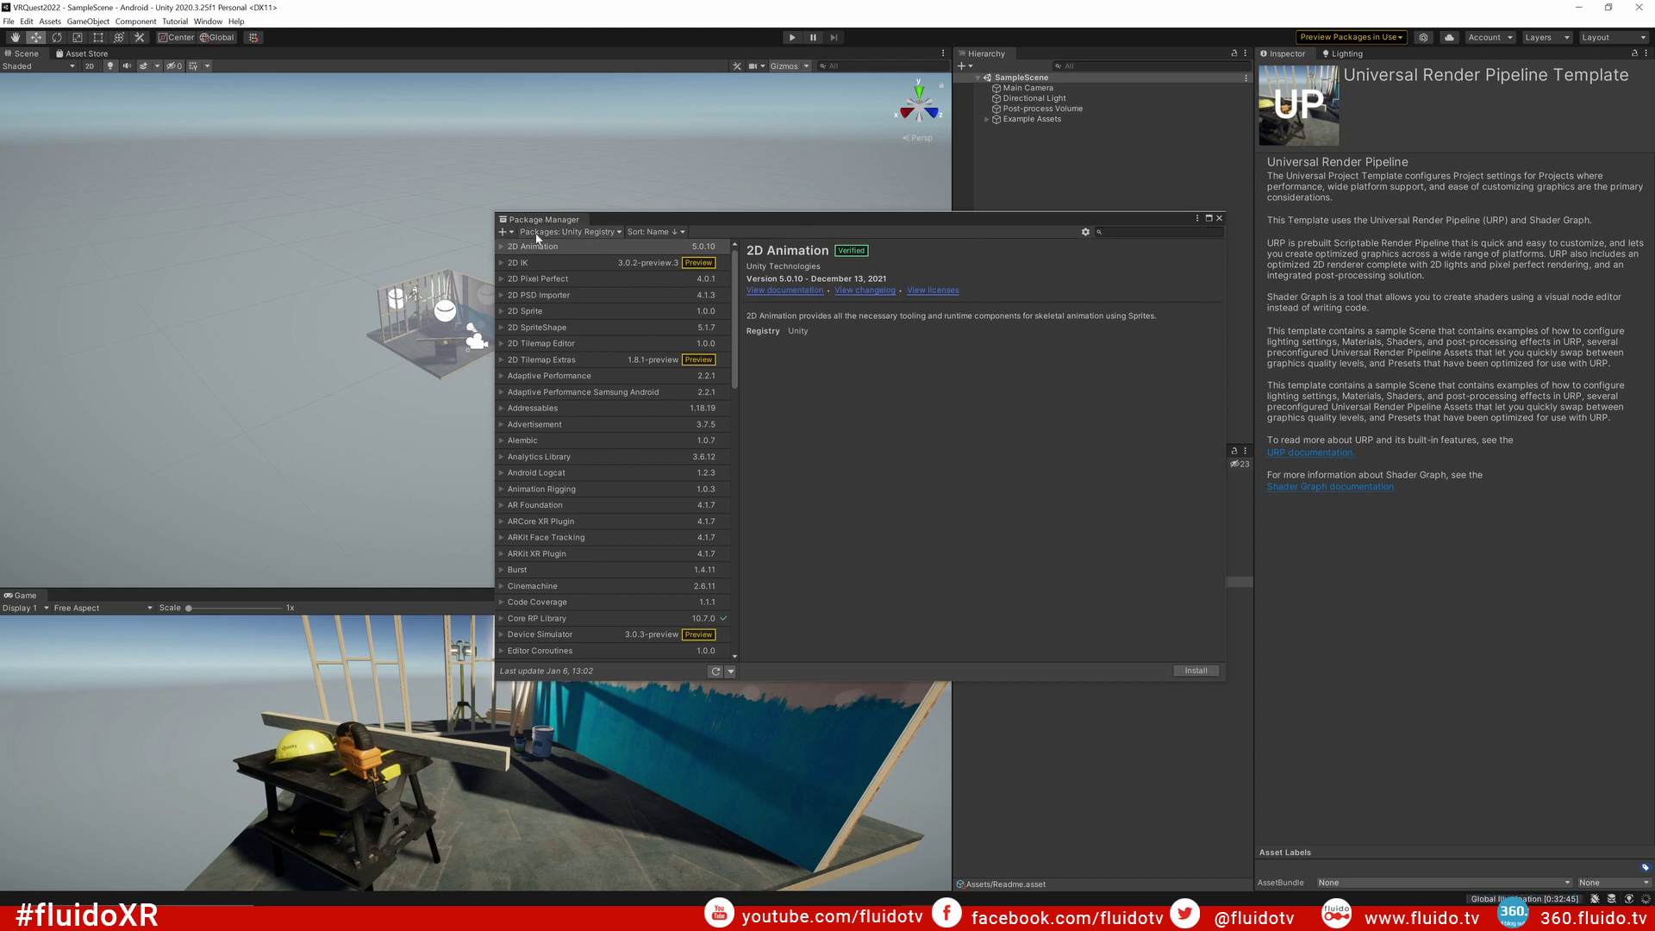
Step: Filter to In Project packages, check XR Interaction Toolkit 2.0.0-pre.6, and expand its Samples
{"action": "left_click", "coordinate": [577, 232]}
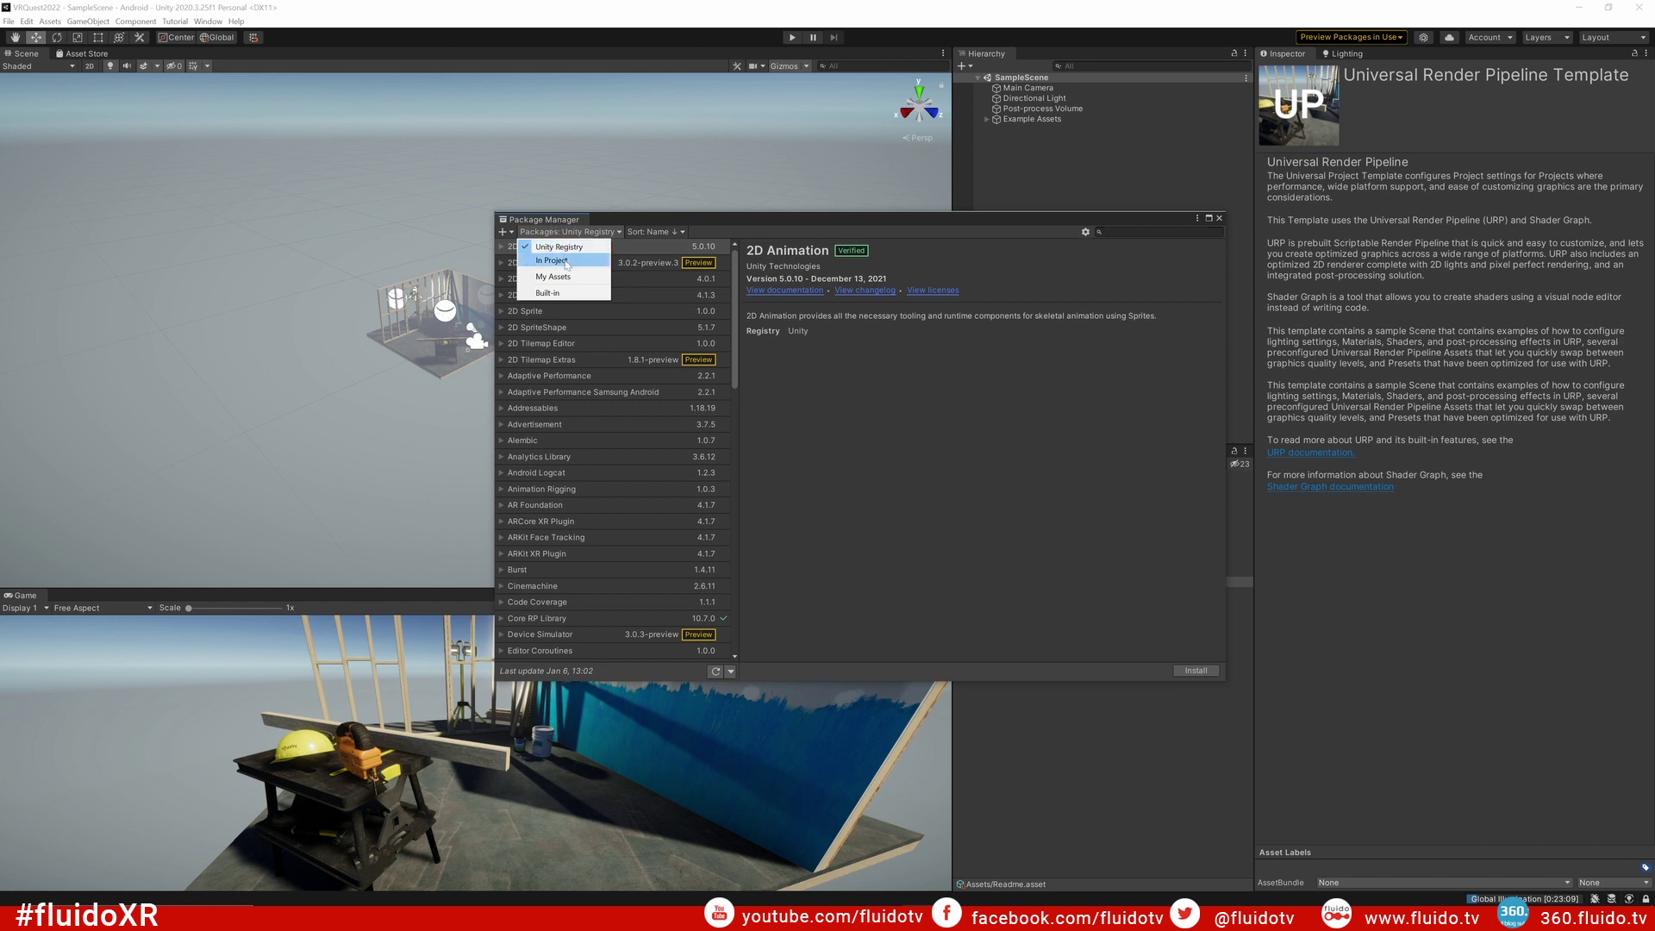
{"action": "left_click", "coordinate": [565, 262]}
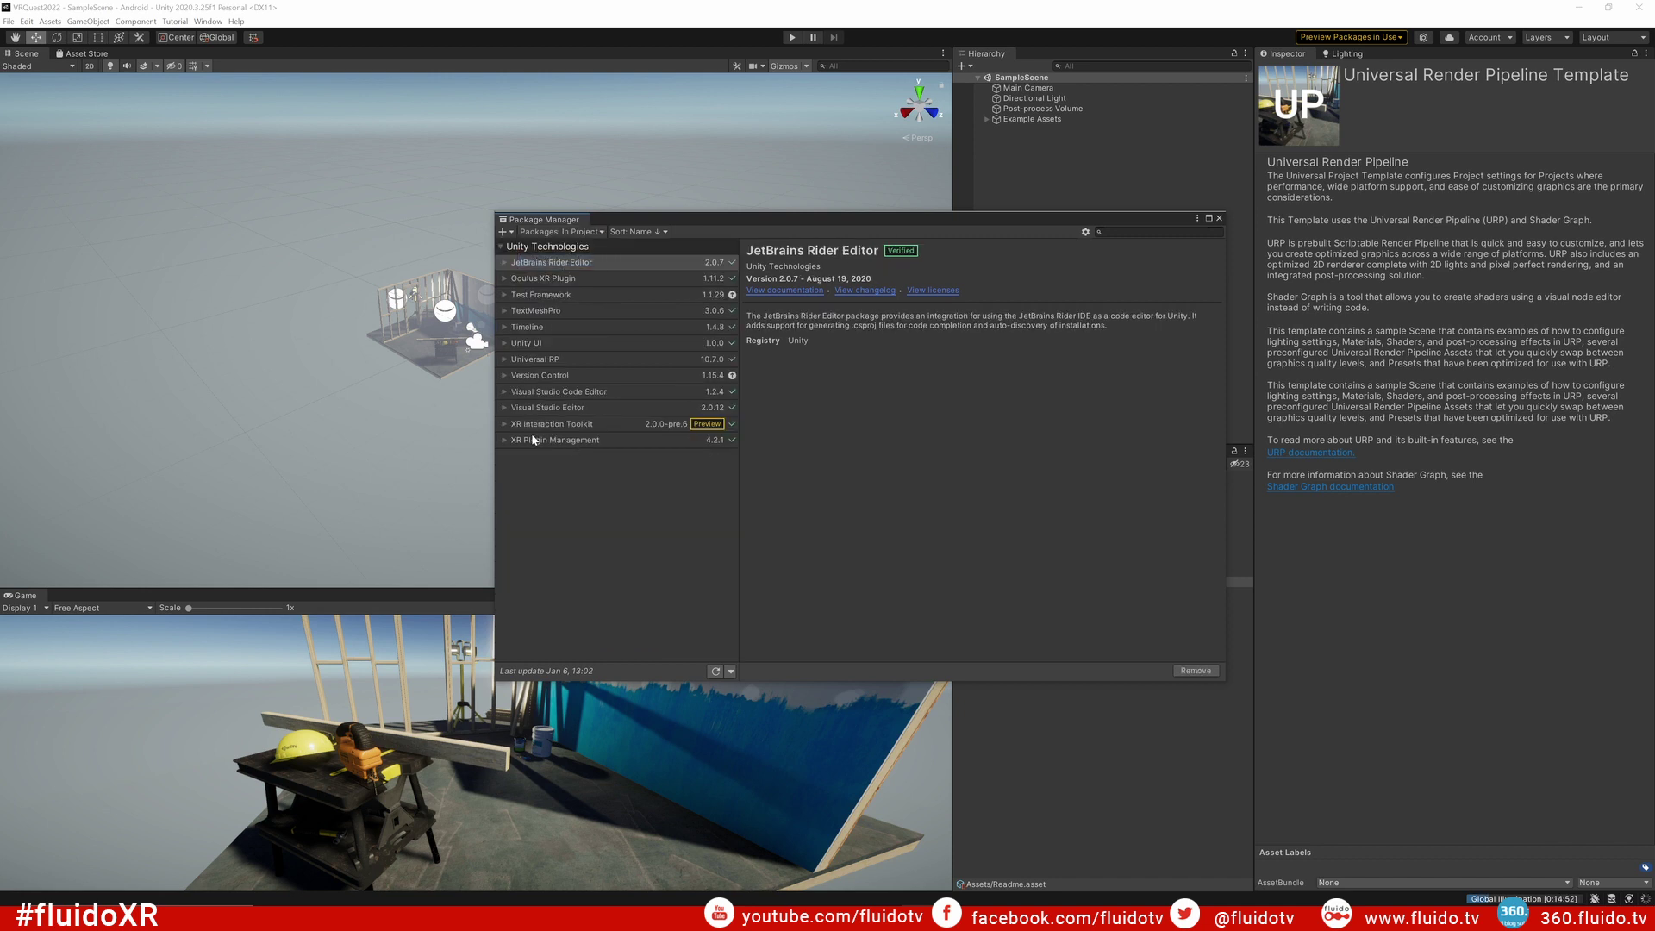
{"action": "left_click", "coordinate": [609, 423]}
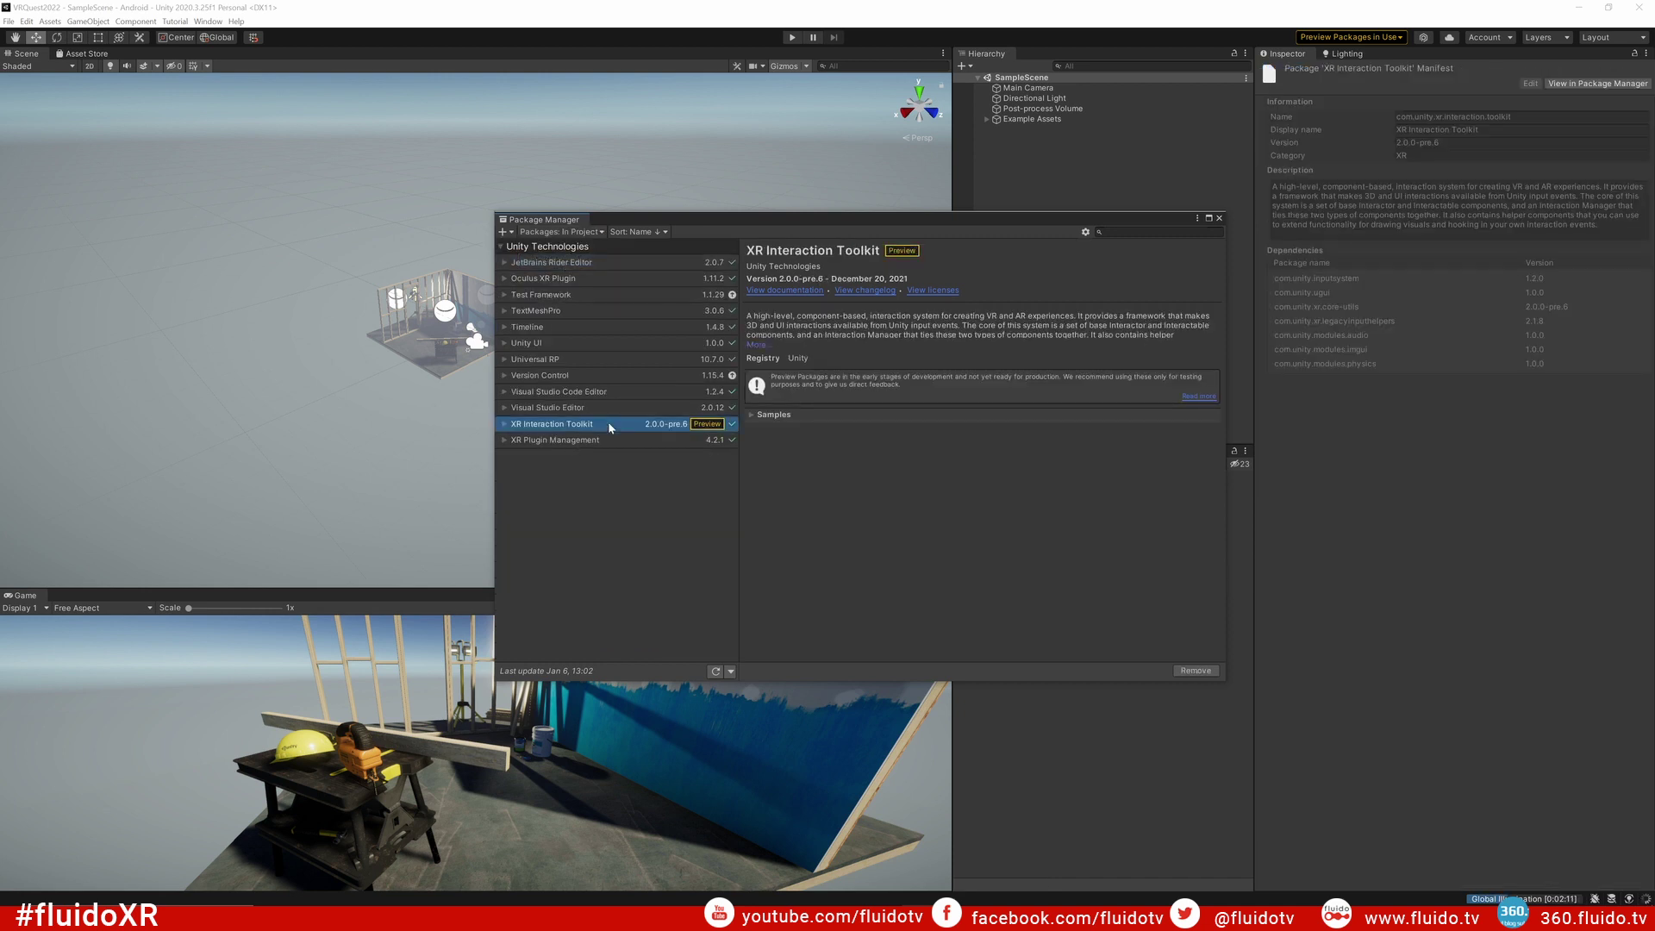
{"action": "left_click", "coordinate": [845, 292]}
{"action": "left_click", "coordinate": [506, 425]}
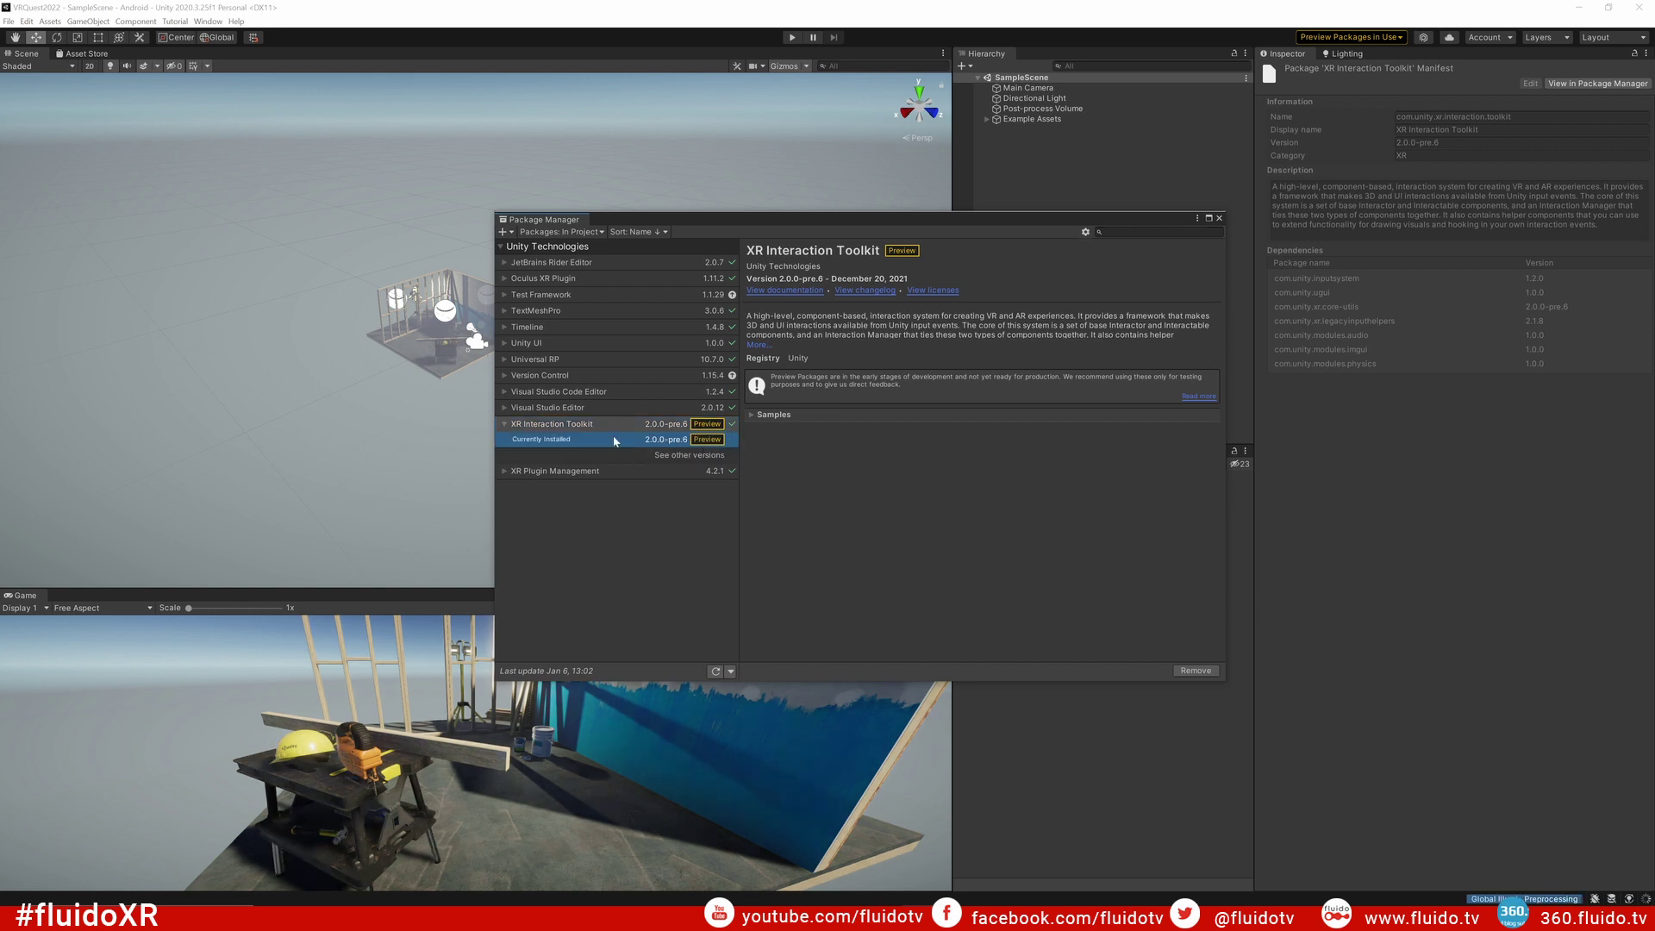
{"action": "left_click", "coordinate": [505, 426]}
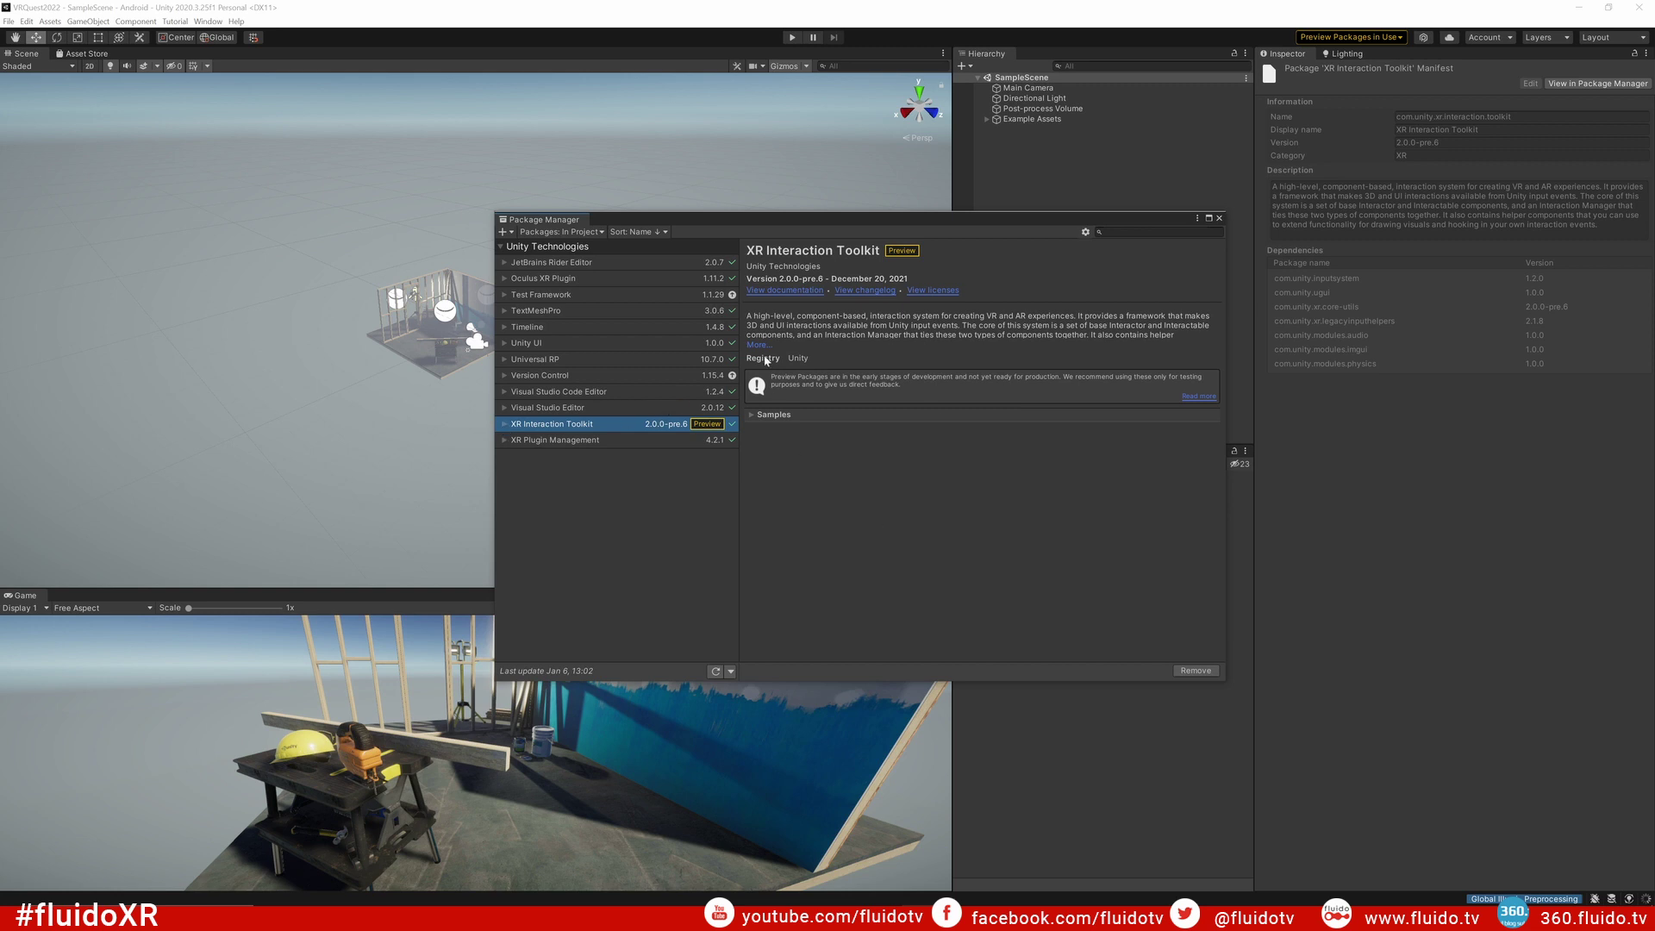
{"action": "left_click", "coordinate": [751, 416]}
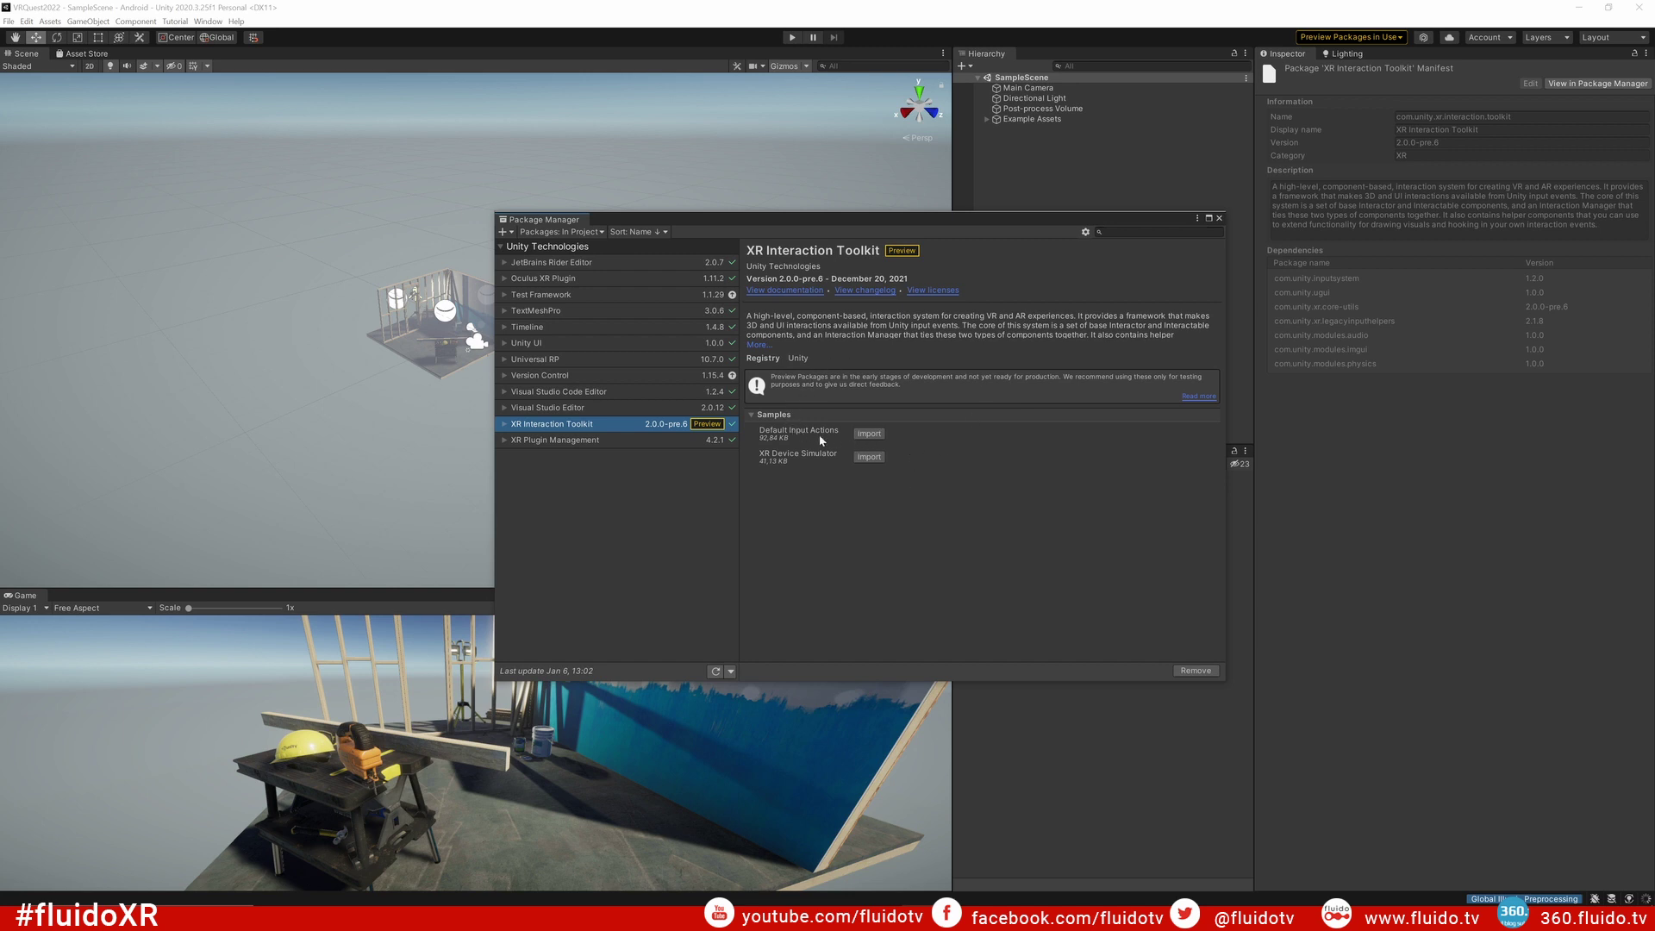
Step: Import the Default Input Actions sample, then close the Package Manager
{"action": "left_click", "coordinate": [869, 433]}
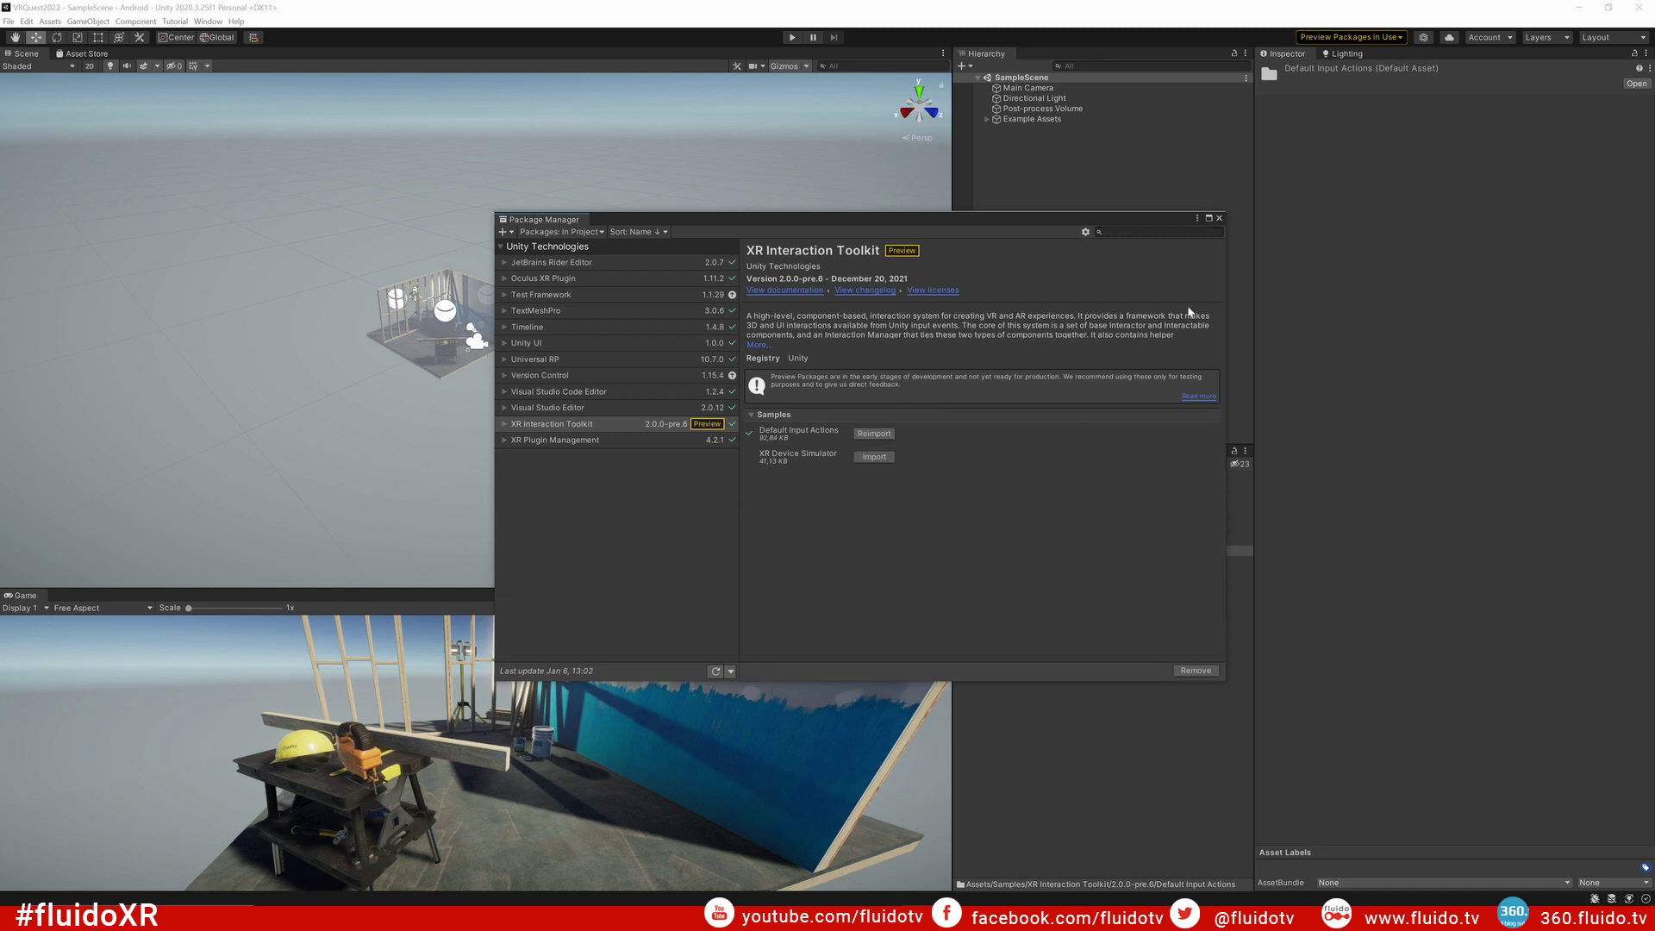
{"action": "left_click", "coordinate": [1219, 219]}
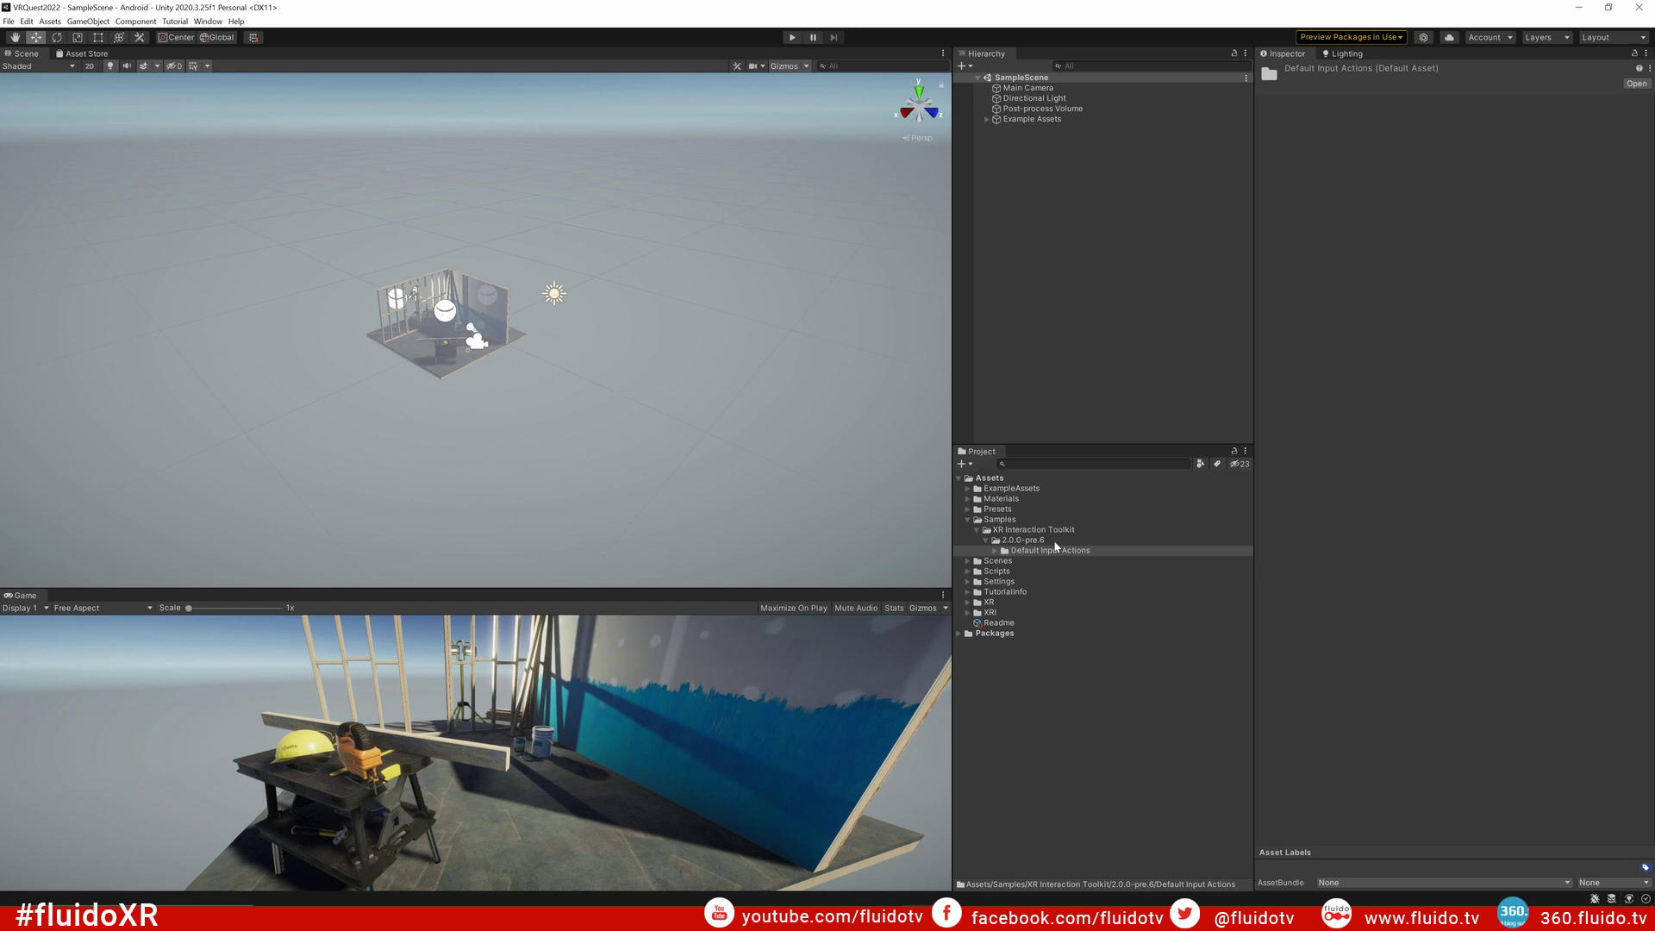
Step: Expand Default Input Actions and make XRI Default Continuous Move and Continuous Turn presets the defaults
{"action": "left_click", "coordinate": [1000, 551]}
{"action": "left_click", "coordinate": [995, 550]}
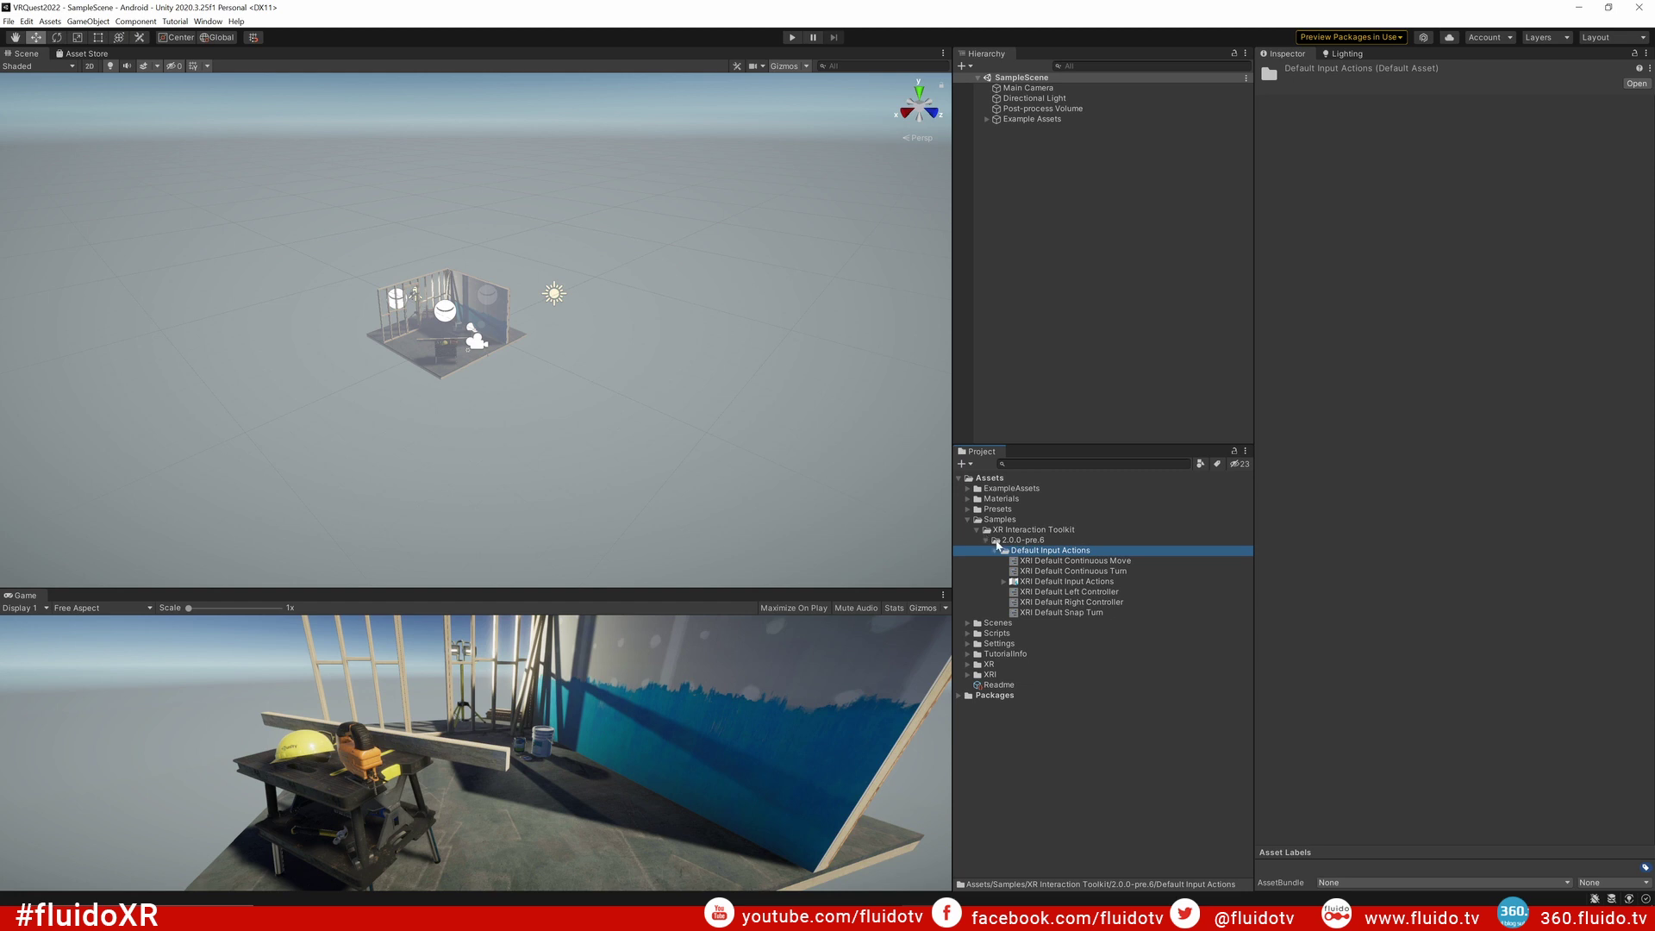
{"action": "left_click", "coordinate": [1069, 561]}
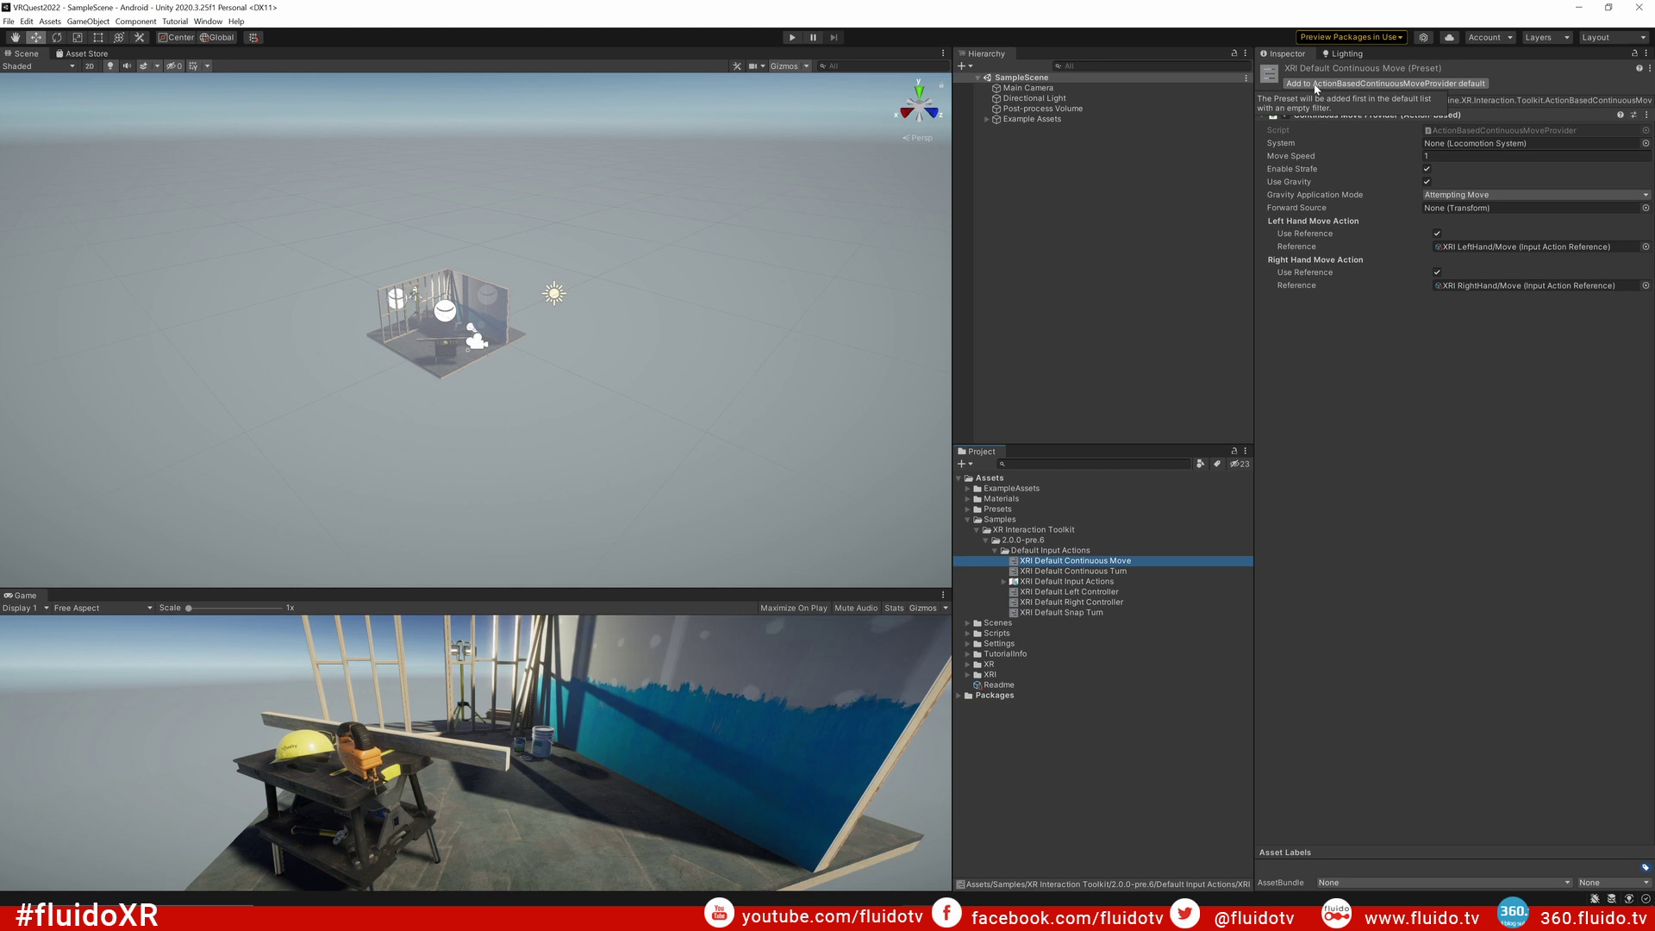
{"action": "left_click", "coordinate": [1316, 83]}
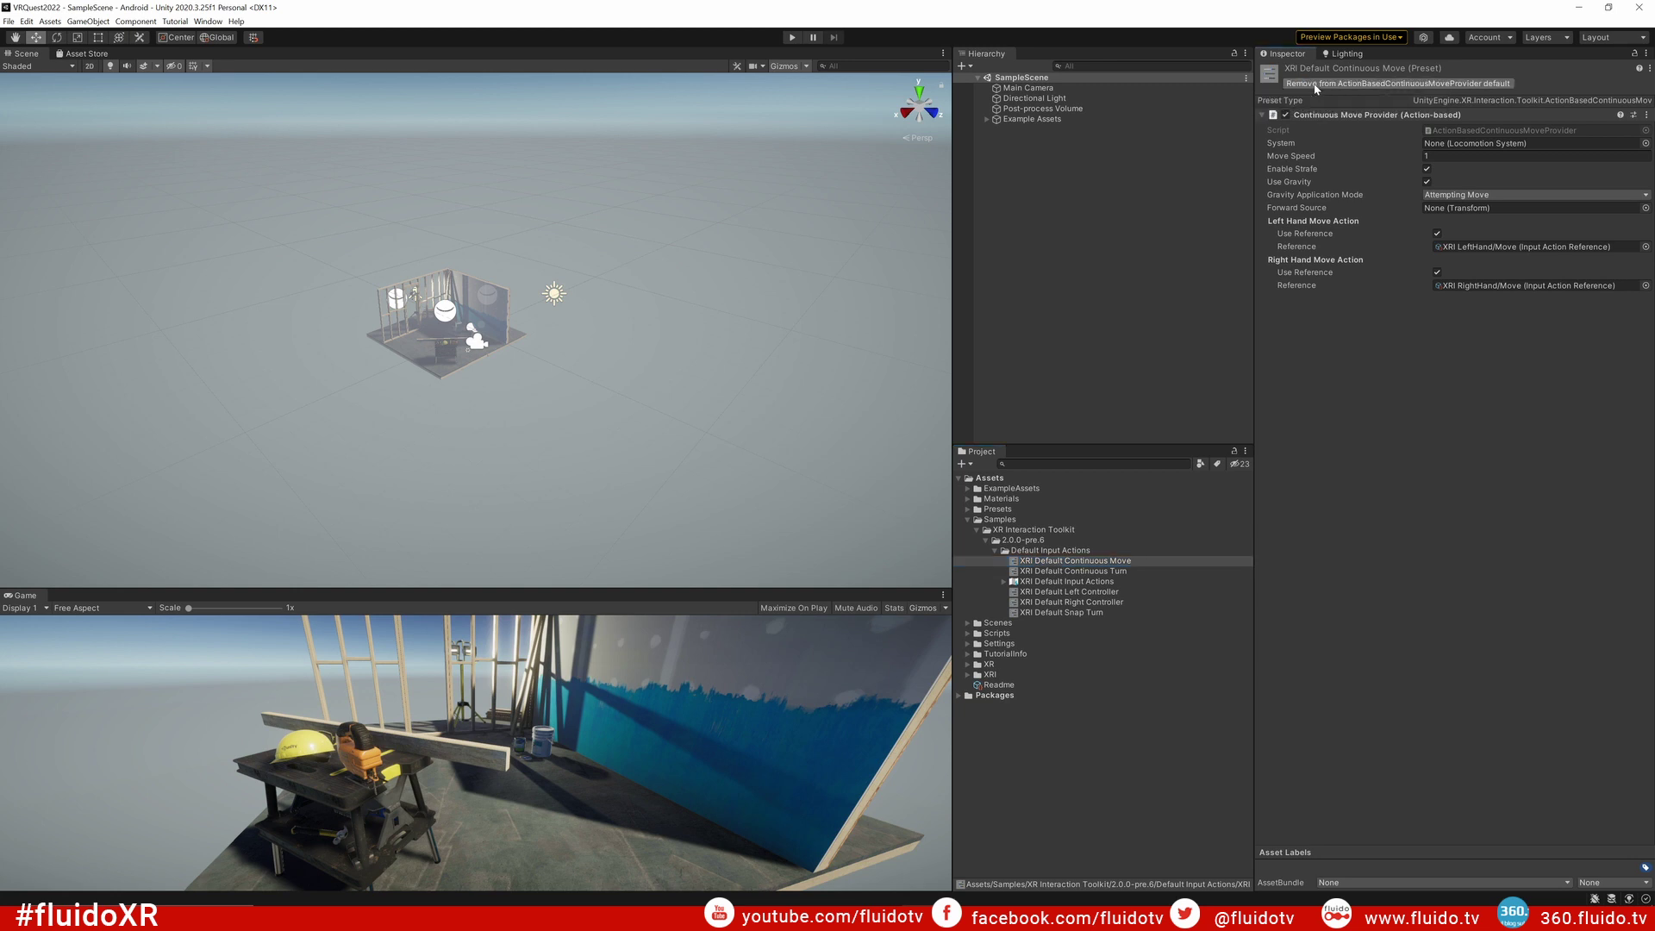
{"action": "left_click", "coordinate": [1078, 570]}
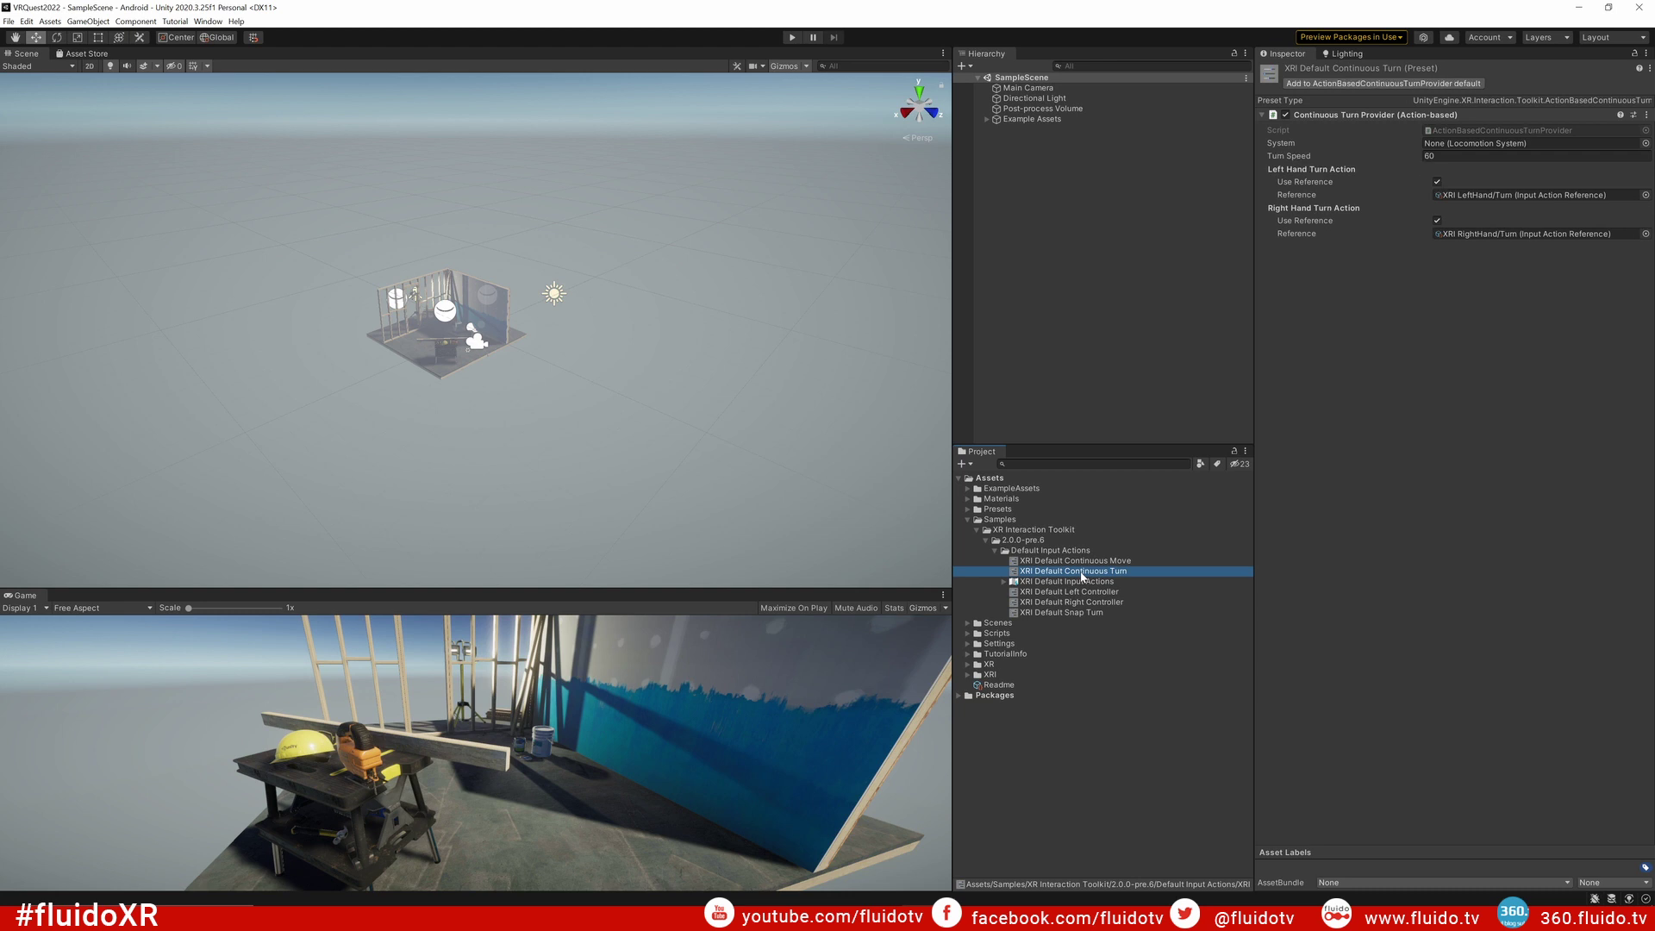
{"action": "left_click", "coordinate": [1364, 85]}
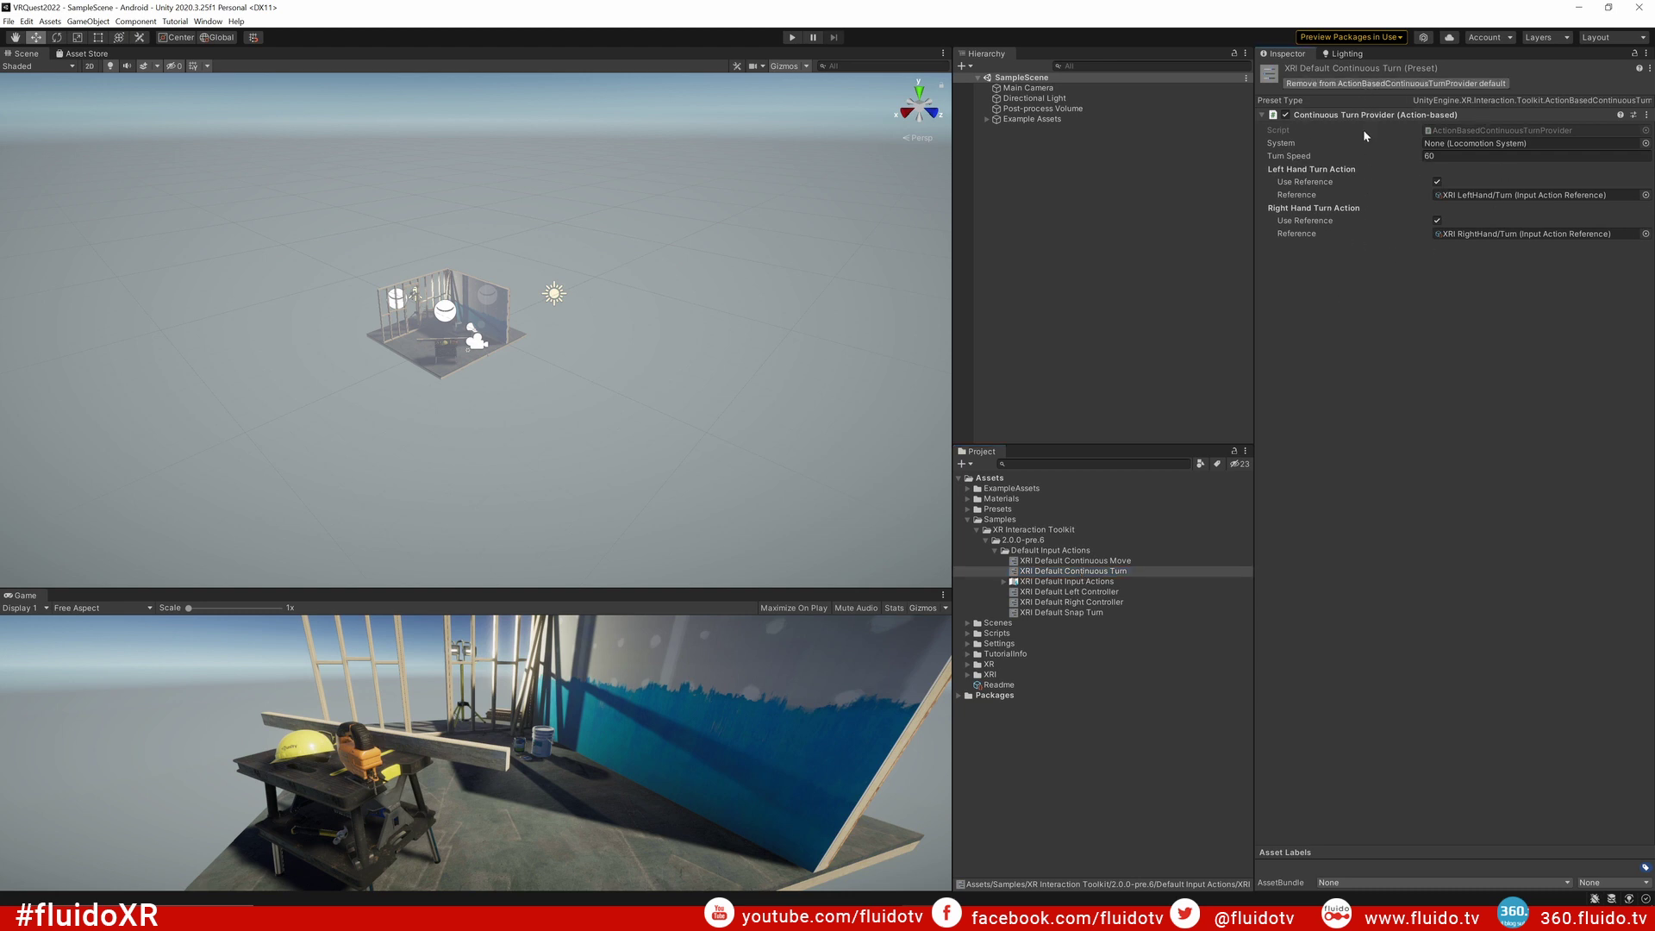
Step: Make the XRI Default Left Controller, Right Controller and Snap Turn presets defaults as well
{"action": "left_click", "coordinate": [1047, 593]}
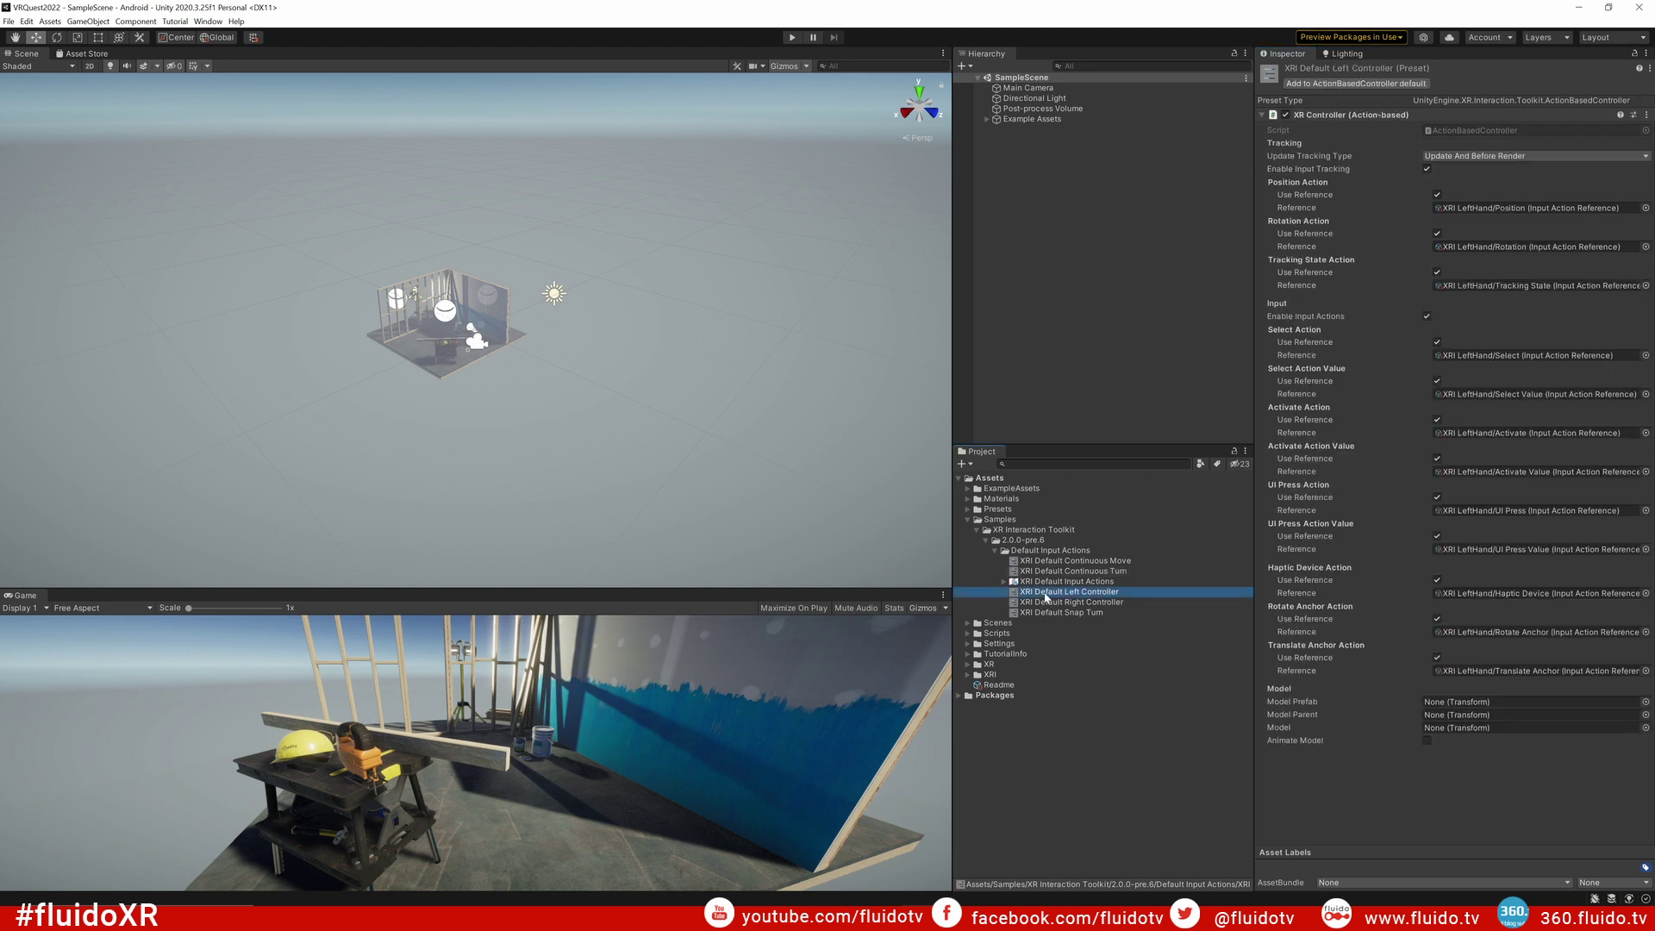
{"action": "left_click", "coordinate": [1333, 84]}
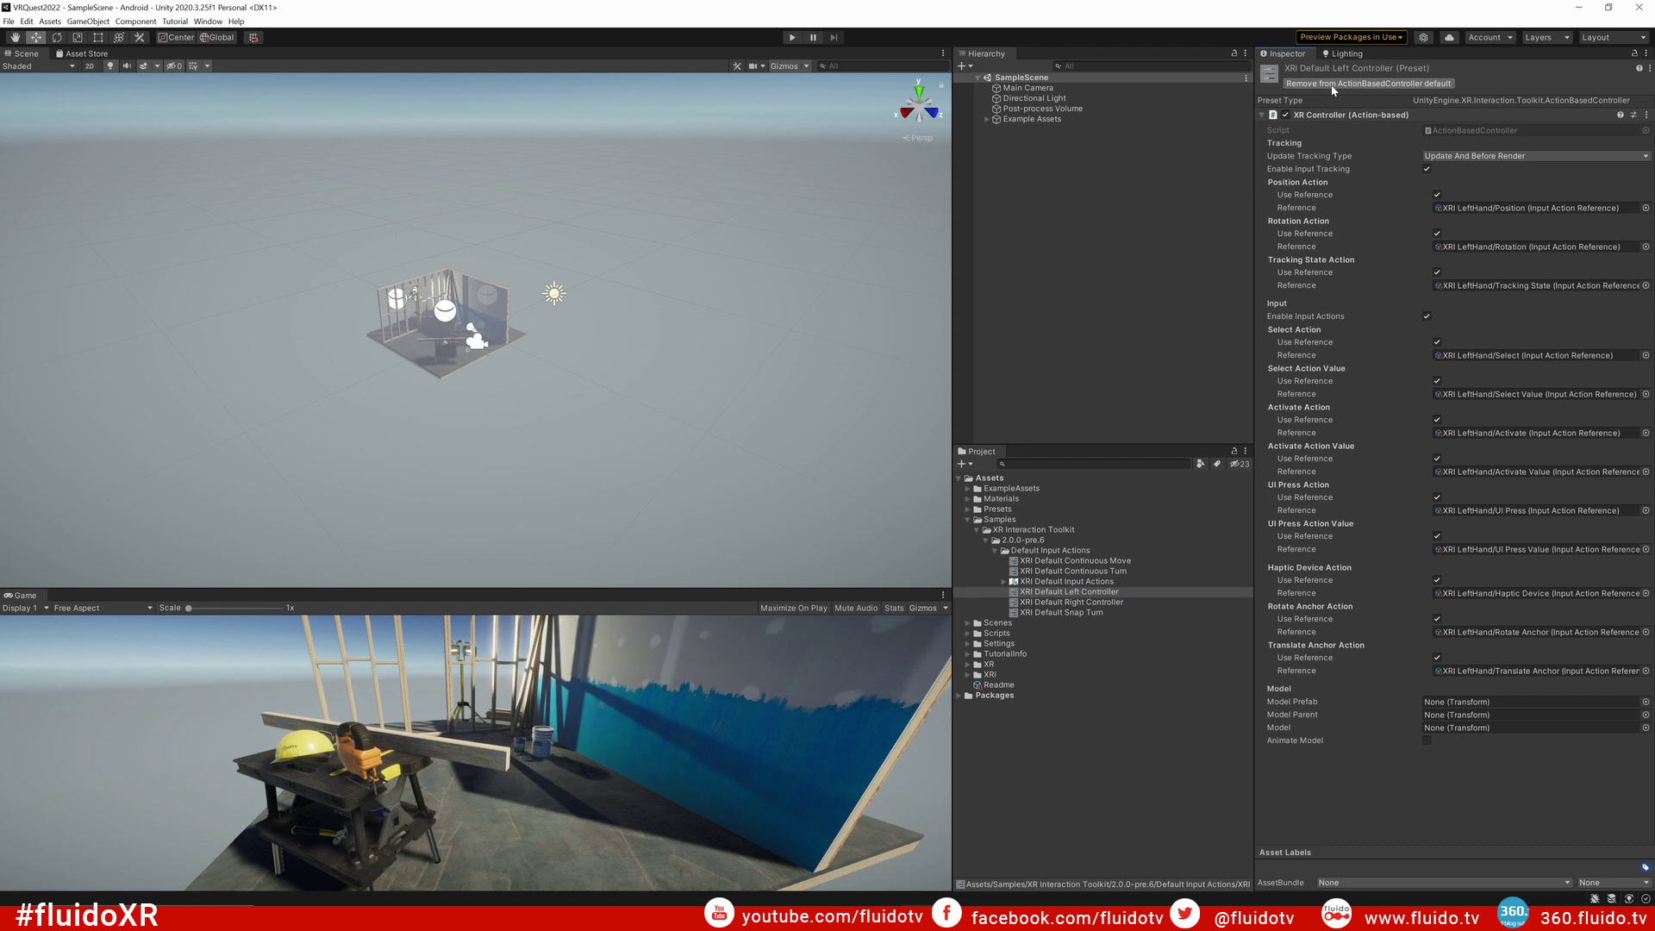
{"action": "left_click", "coordinate": [1114, 604]}
{"action": "left_click", "coordinate": [1373, 82]}
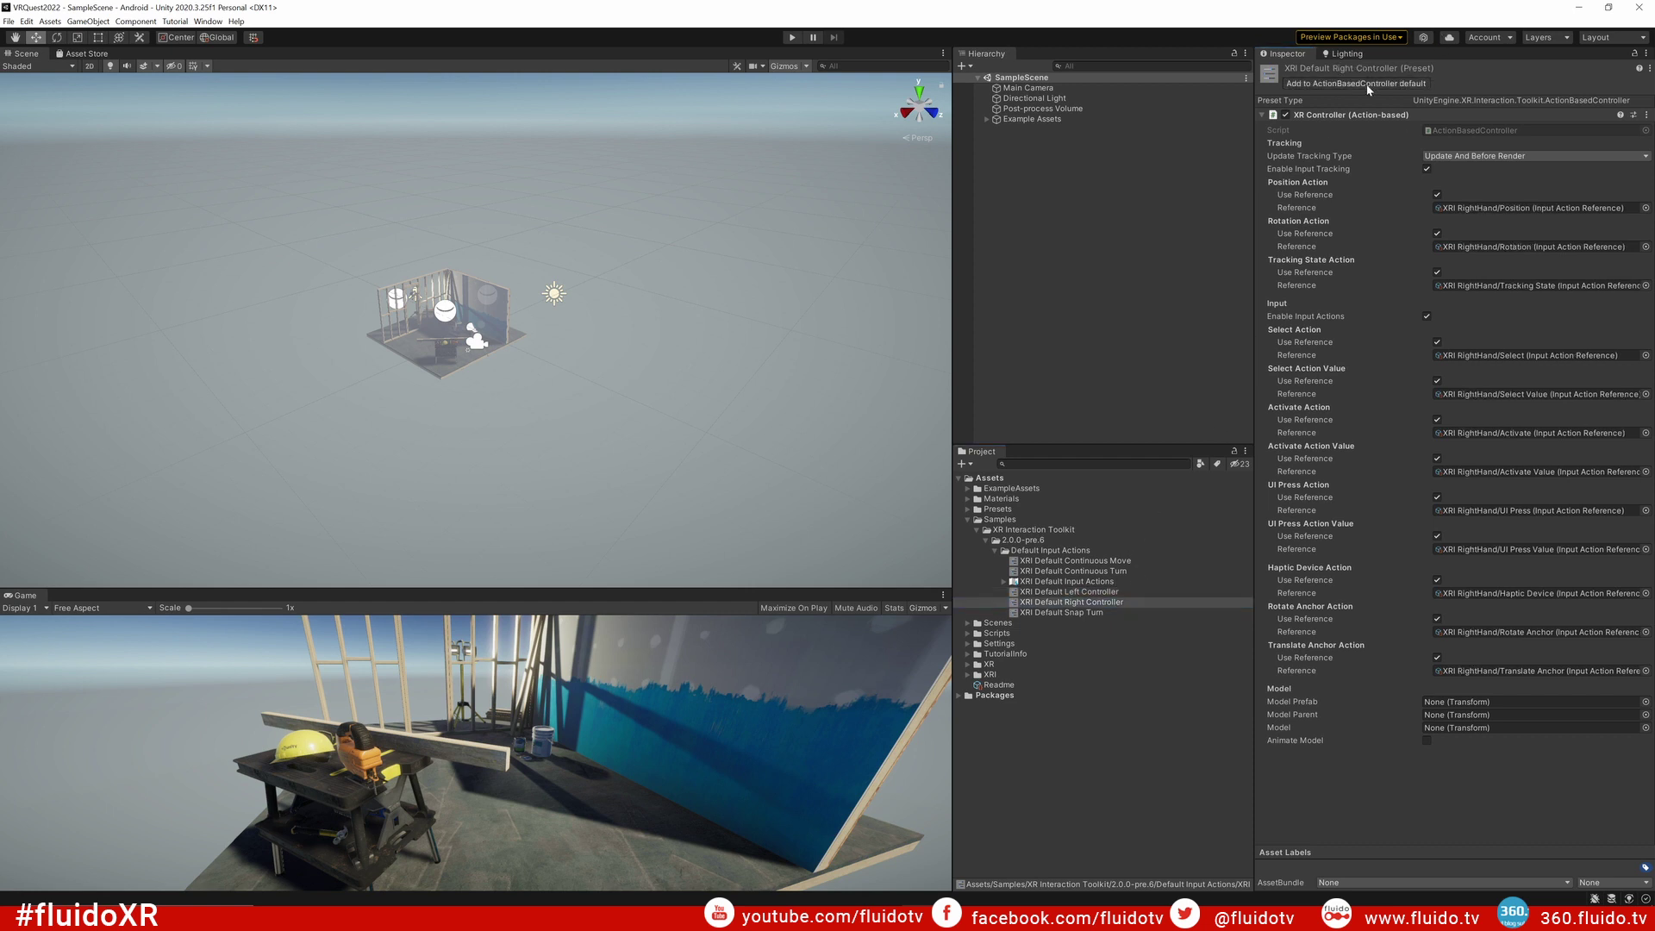
{"action": "left_click", "coordinate": [1091, 612]}
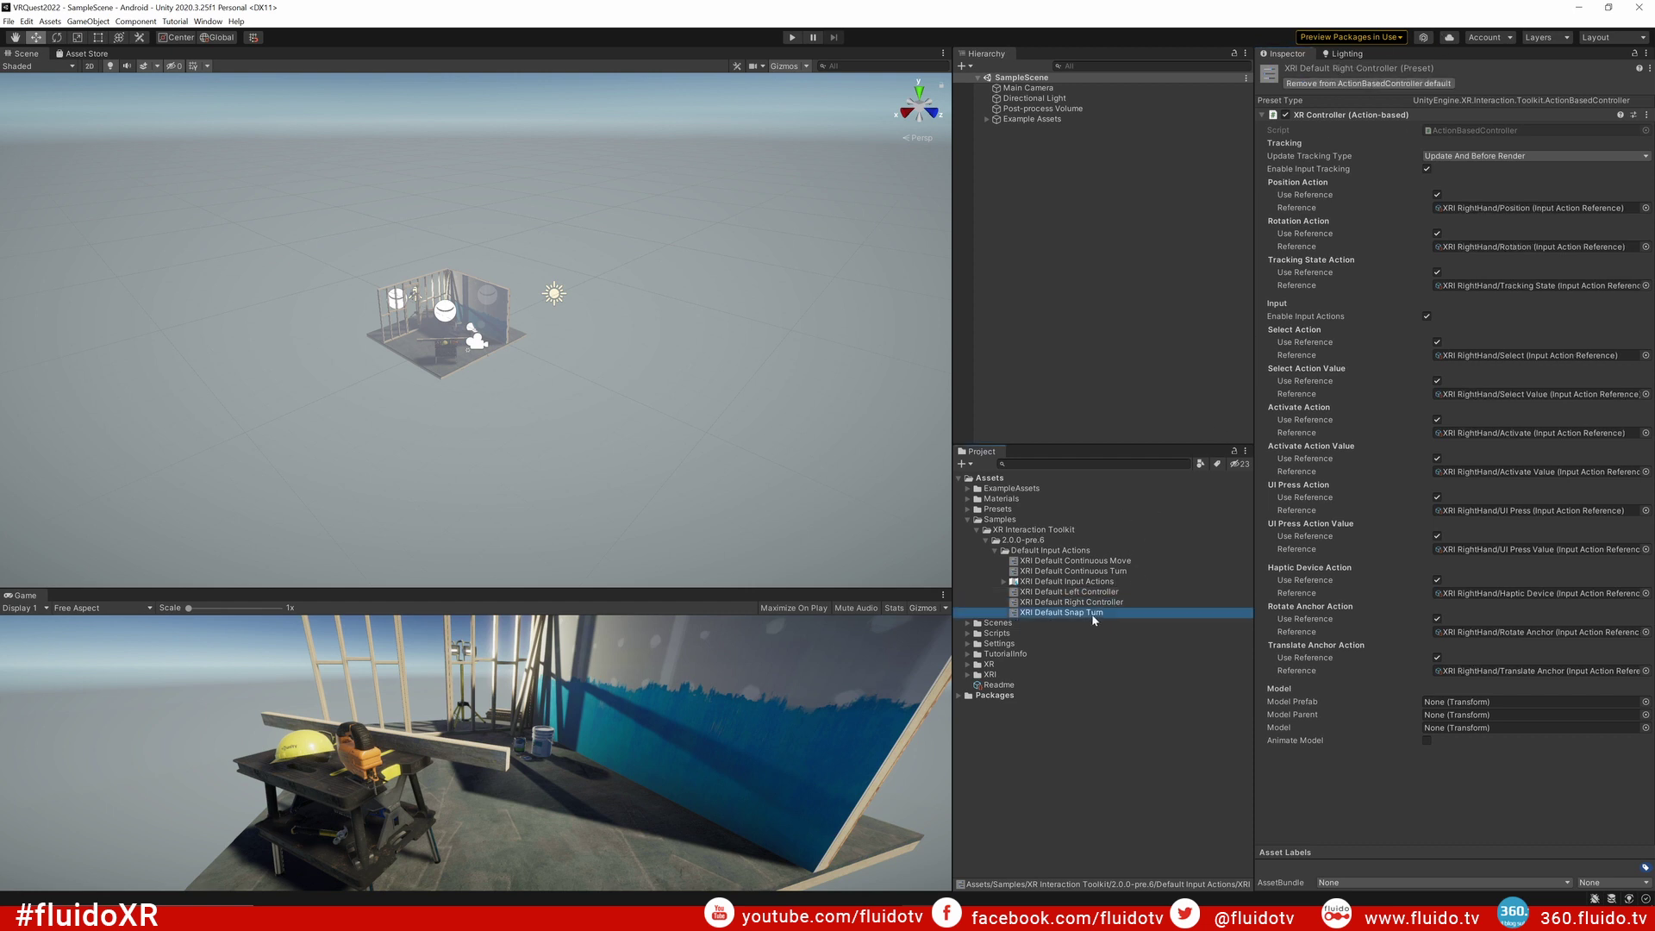
{"action": "left_click", "coordinate": [1401, 83]}
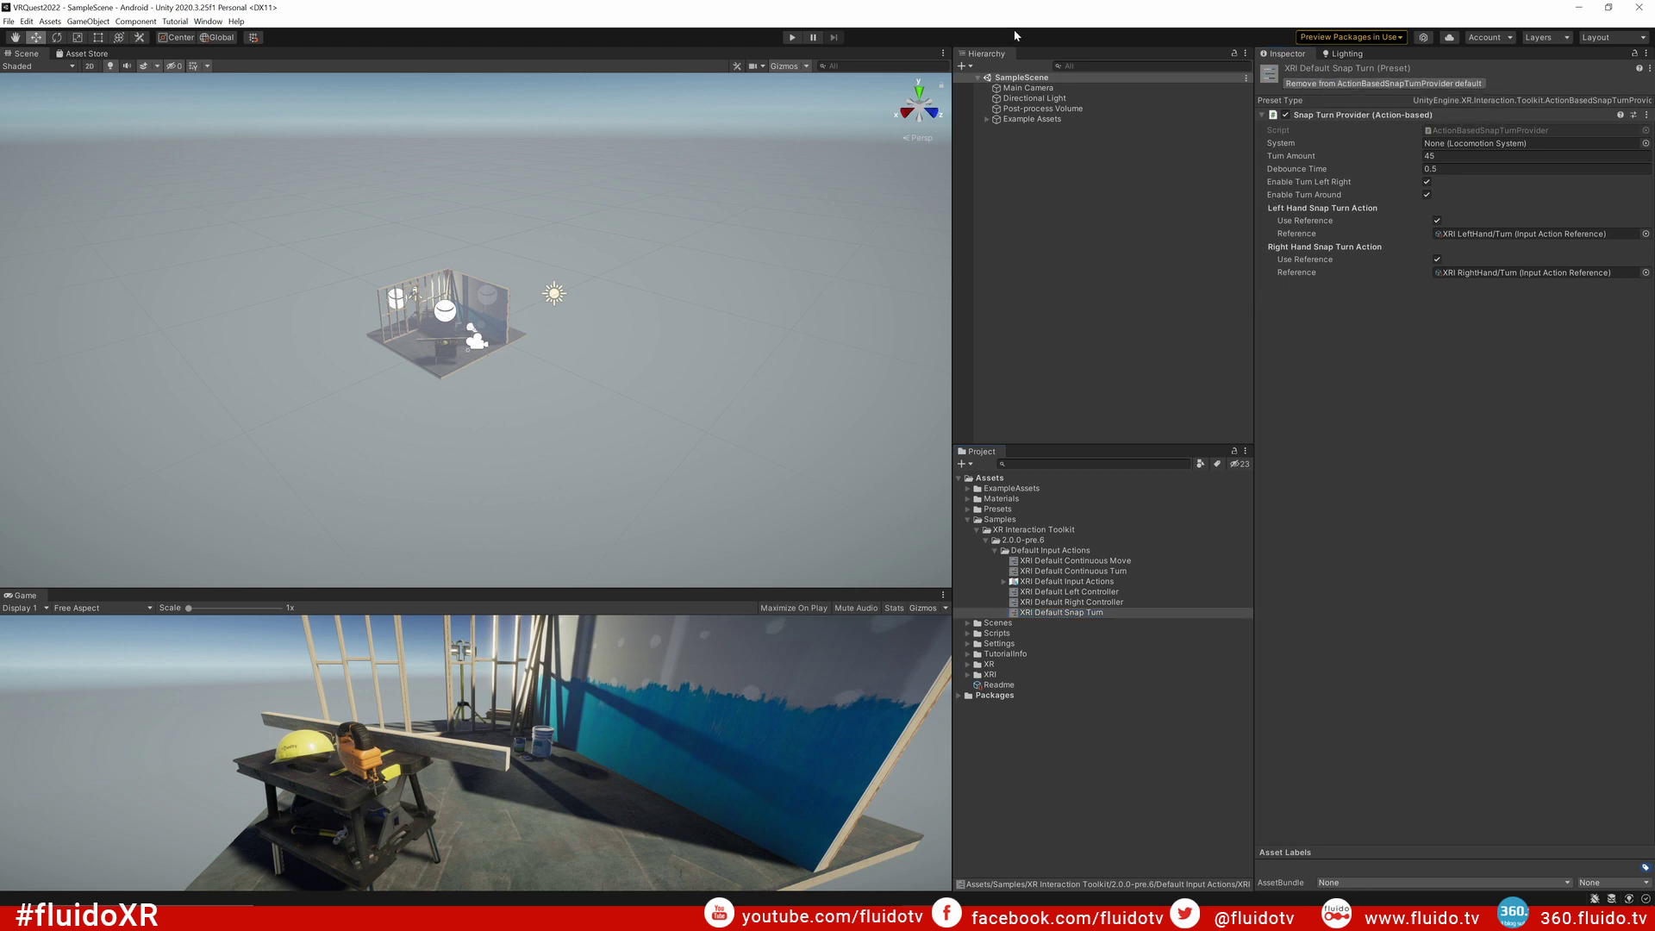
Step: In Preset Manager, give the Right and Left Controller presets 'right' and 'left' filters, then close Project Settings
{"action": "left_click", "coordinate": [27, 21]}
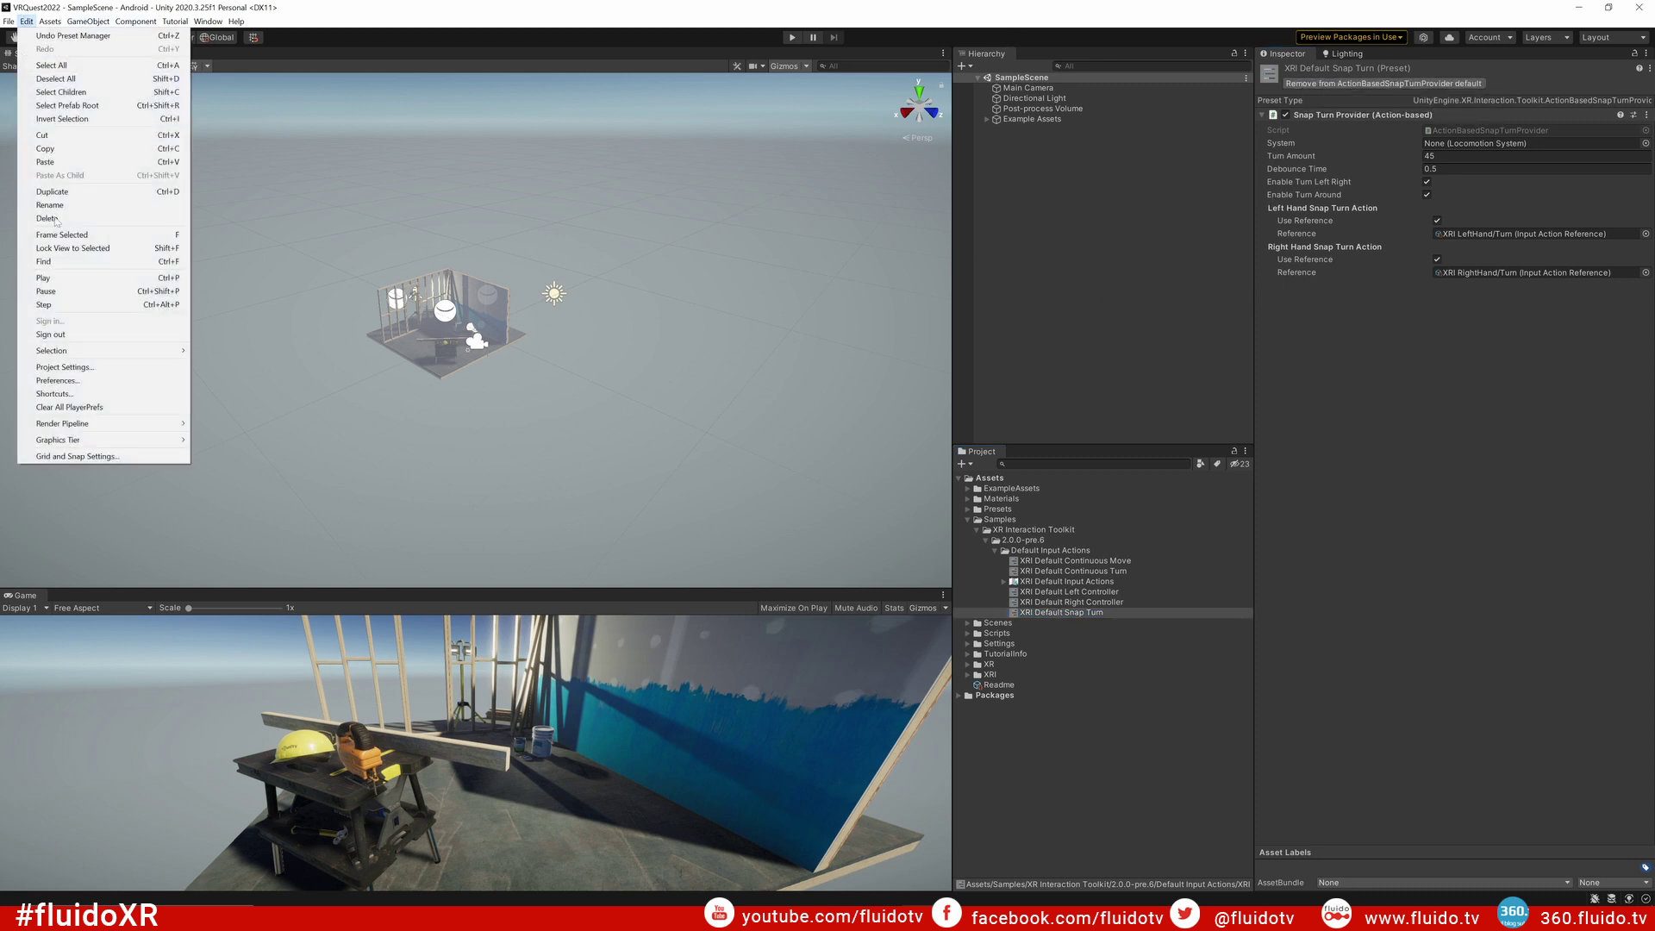
{"action": "left_click", "coordinate": [82, 369]}
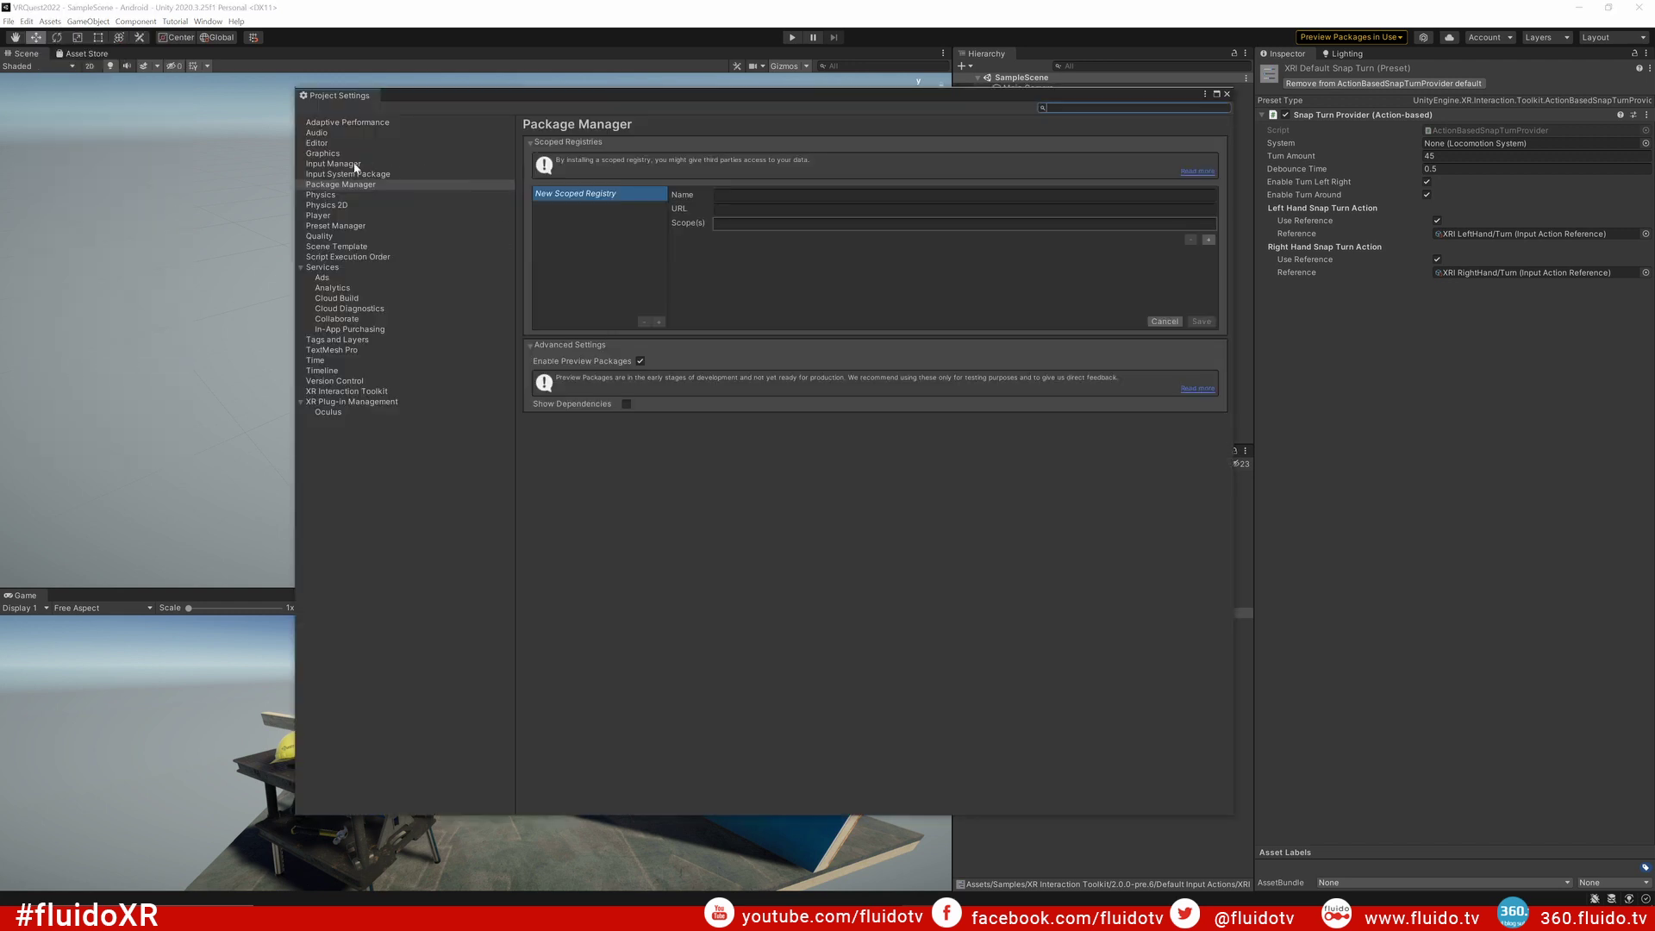
{"action": "left_click", "coordinate": [333, 224]}
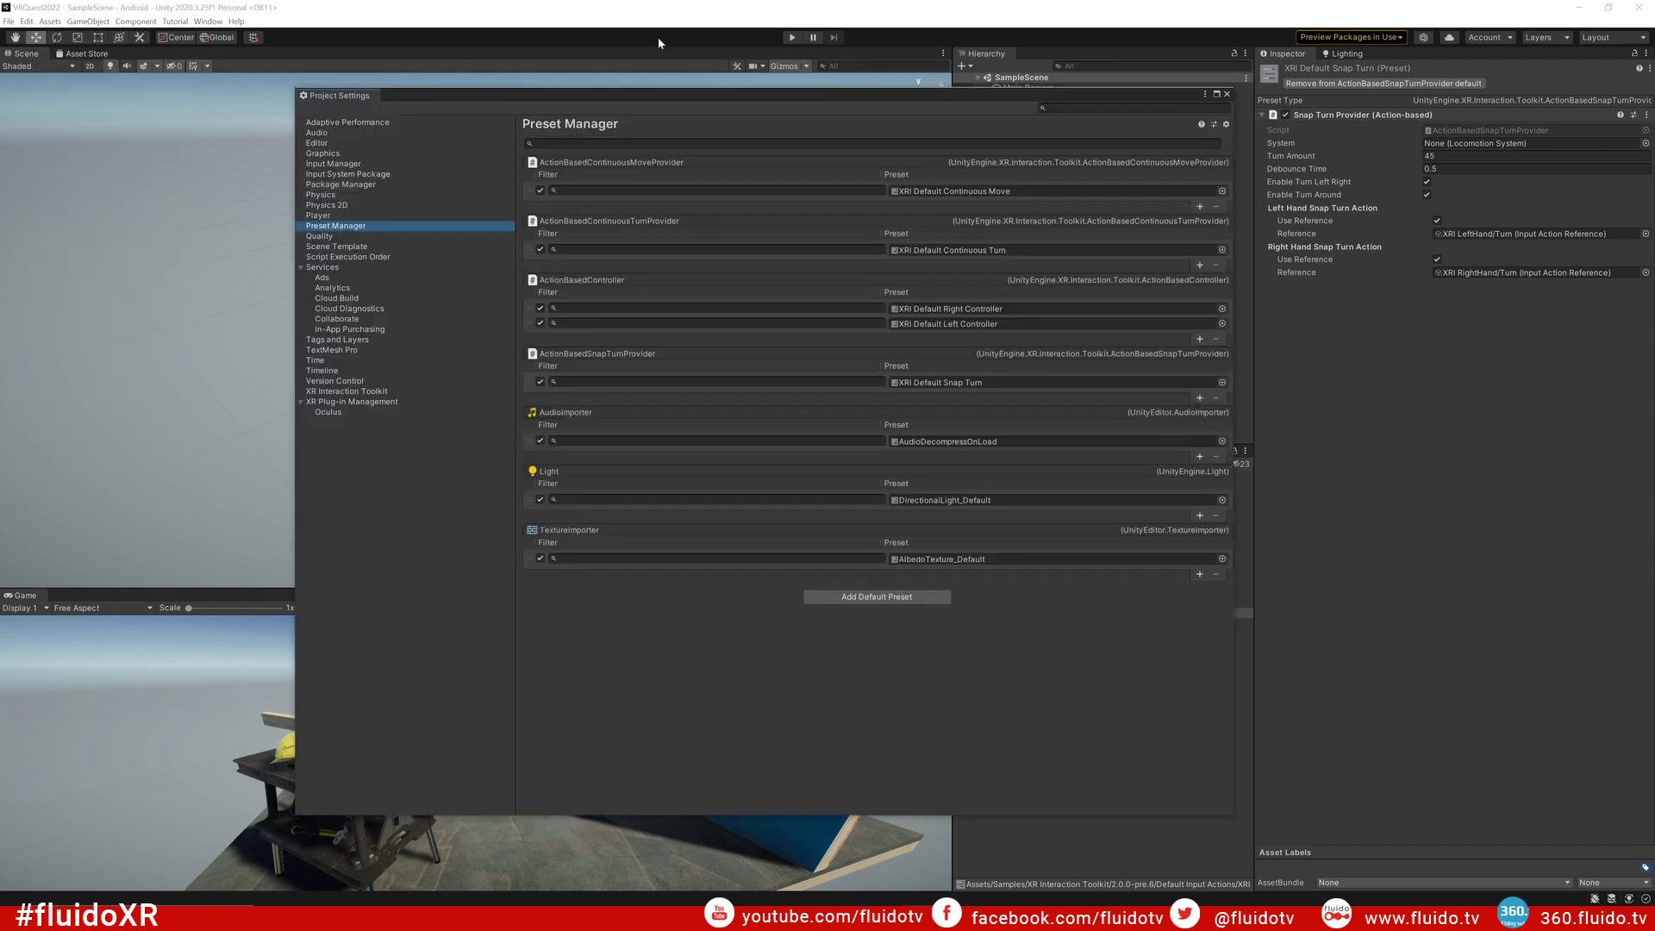
{"action": "left_click", "coordinate": [687, 307]}
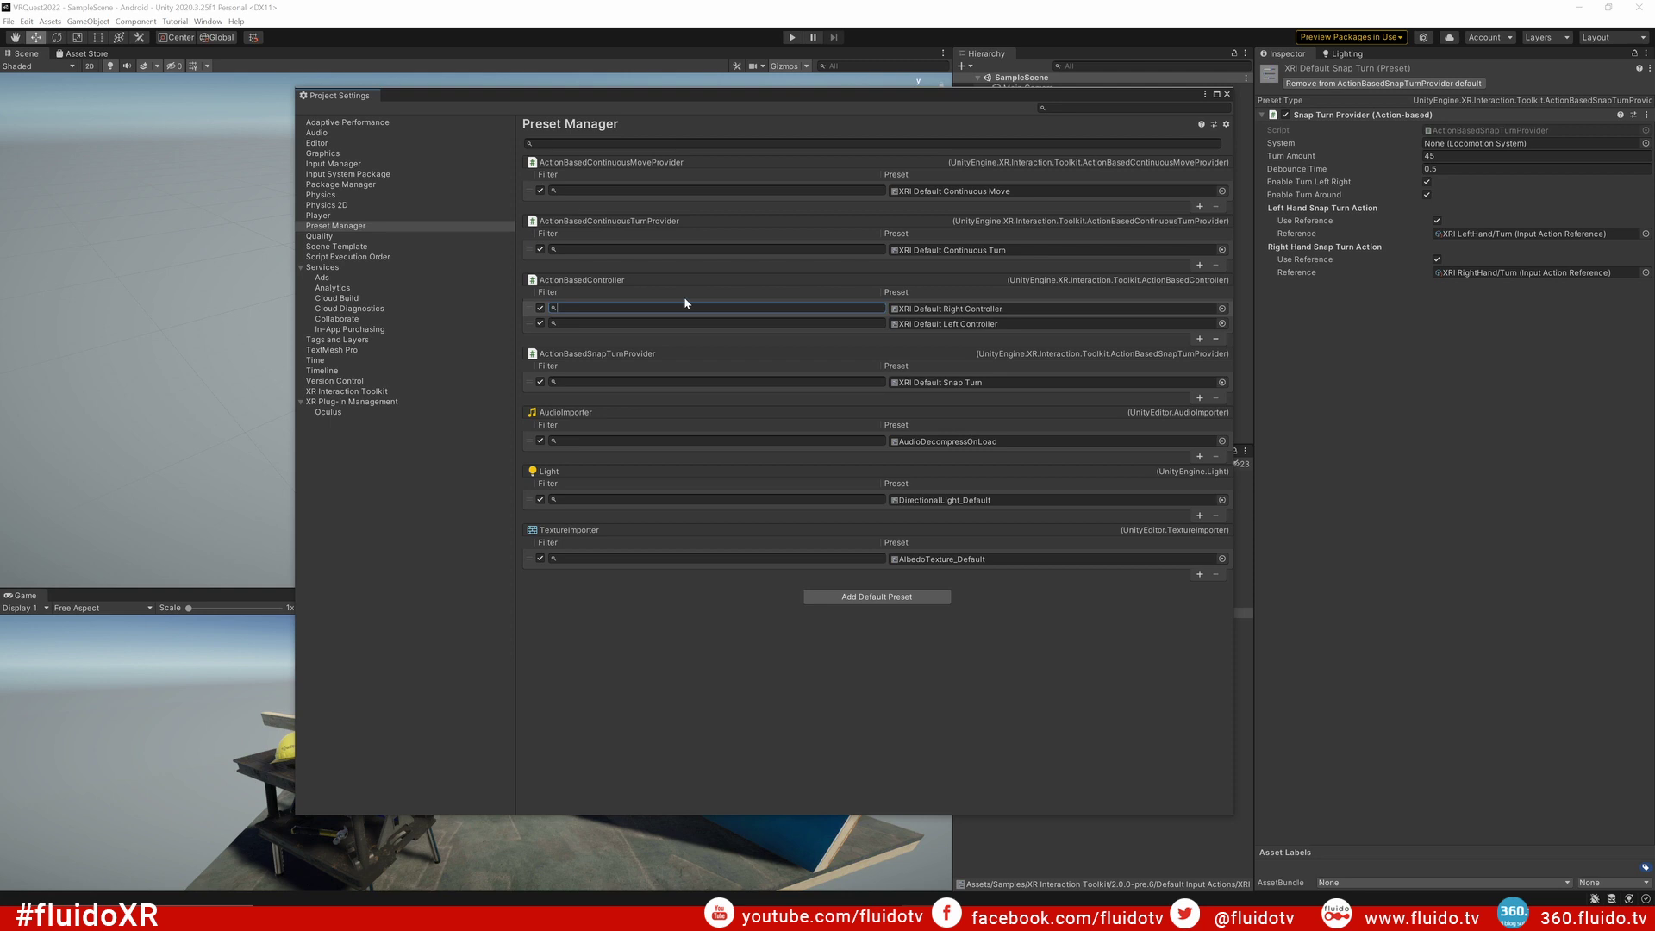
{"action": "type", "text": "right"}
{"action": "left_click", "coordinate": [602, 324]}
{"action": "type", "text": "left"}
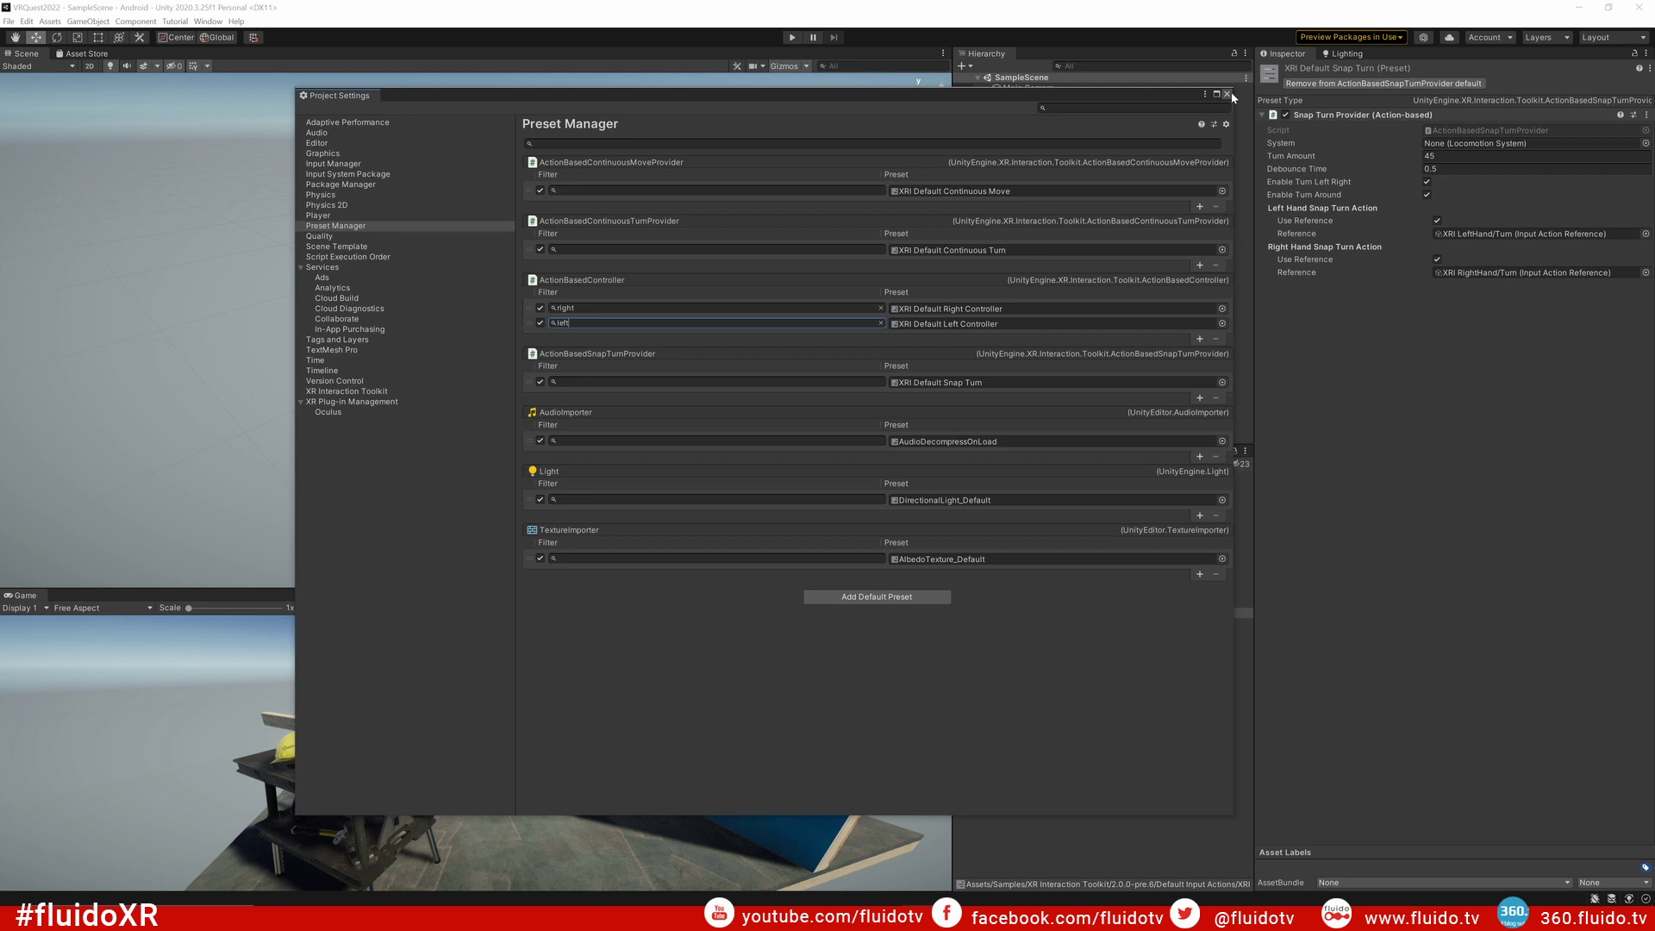
{"action": "left_click", "coordinate": [1229, 94]}
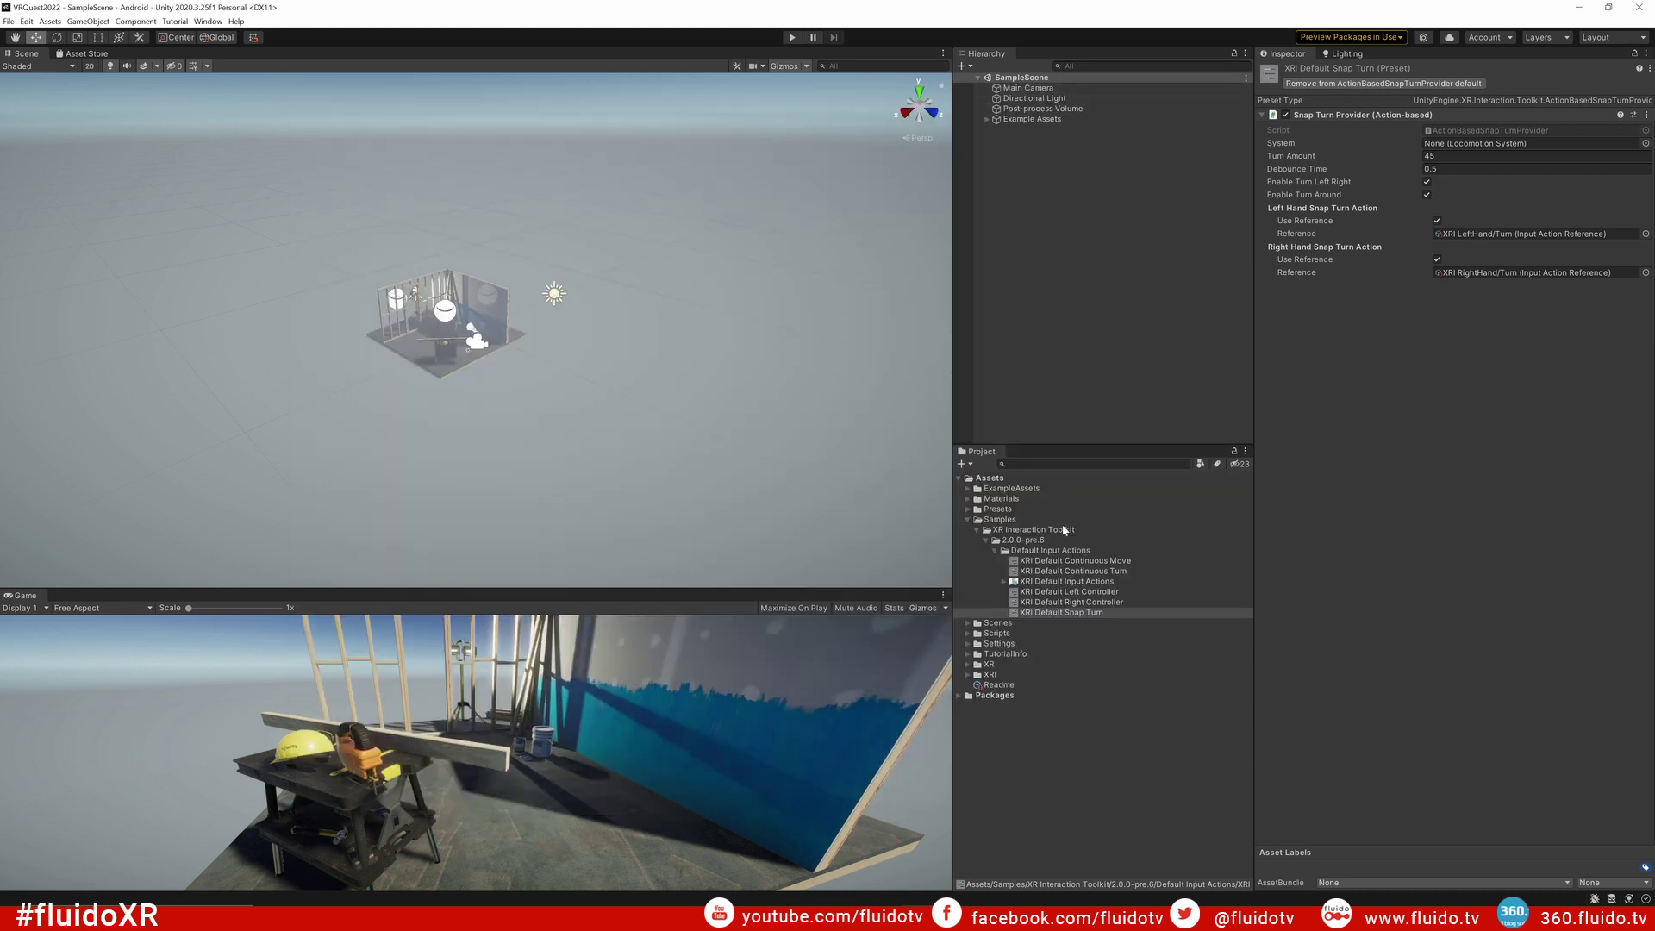
Step: Create an XR > XR Origin (Action-based) rig in the Hierarchy, keeping the name XR Origin
{"action": "right_click", "coordinate": [1023, 160]}
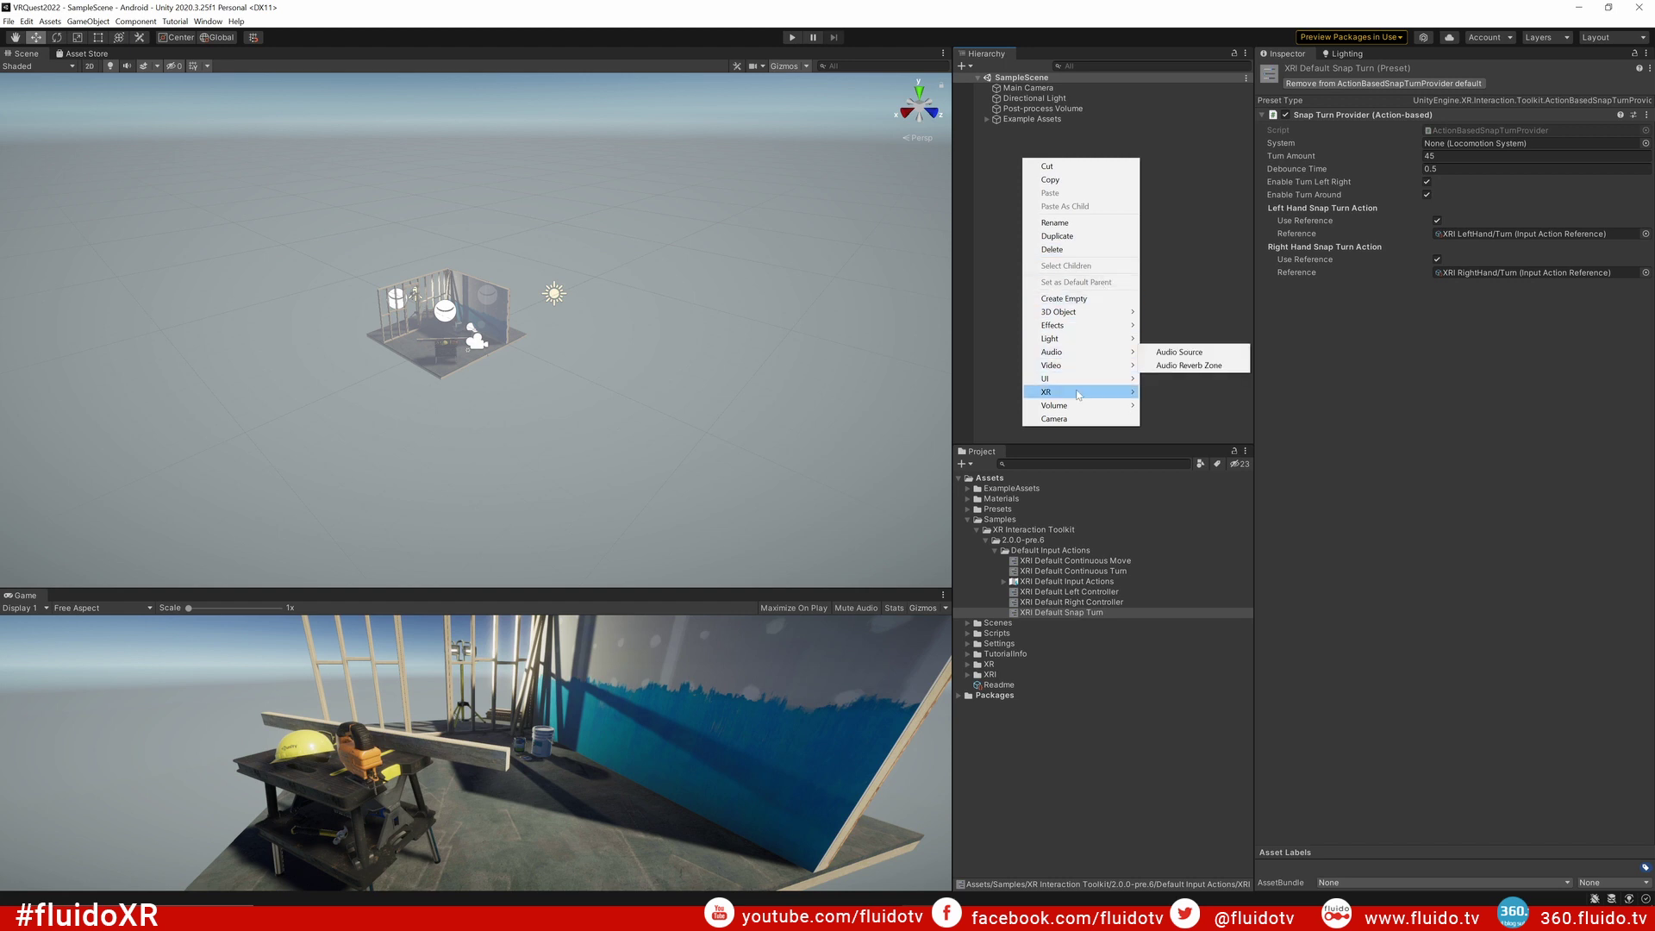
{"action": "mouse_move", "coordinate": [1077, 395]}
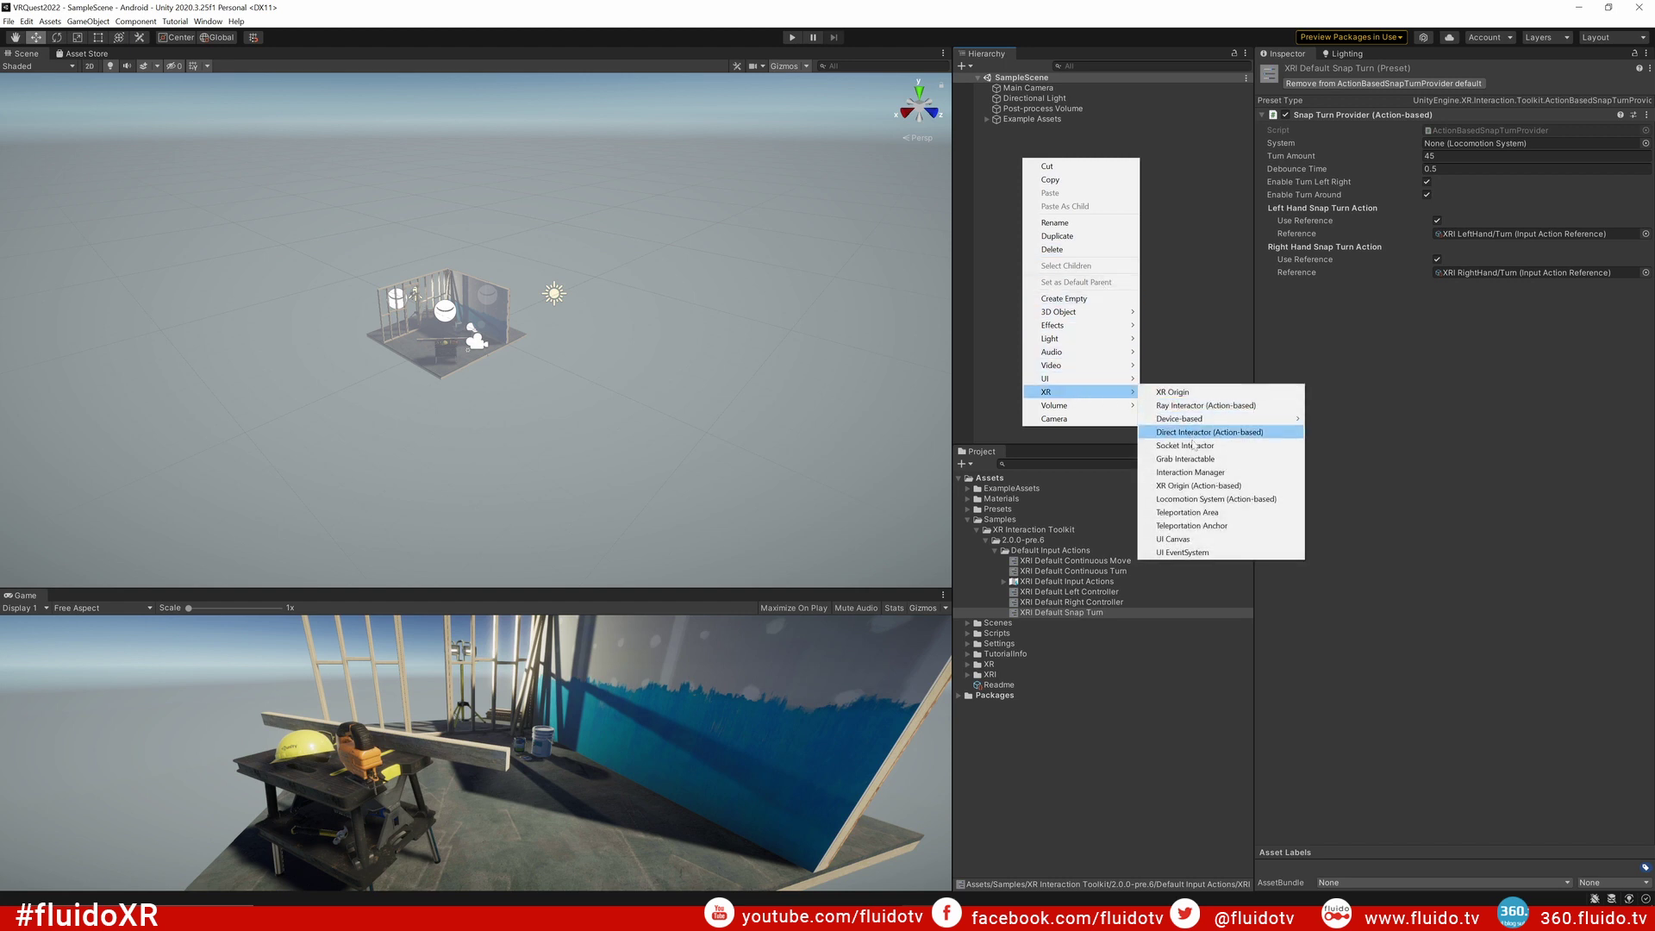
{"action": "left_click", "coordinate": [1196, 488]}
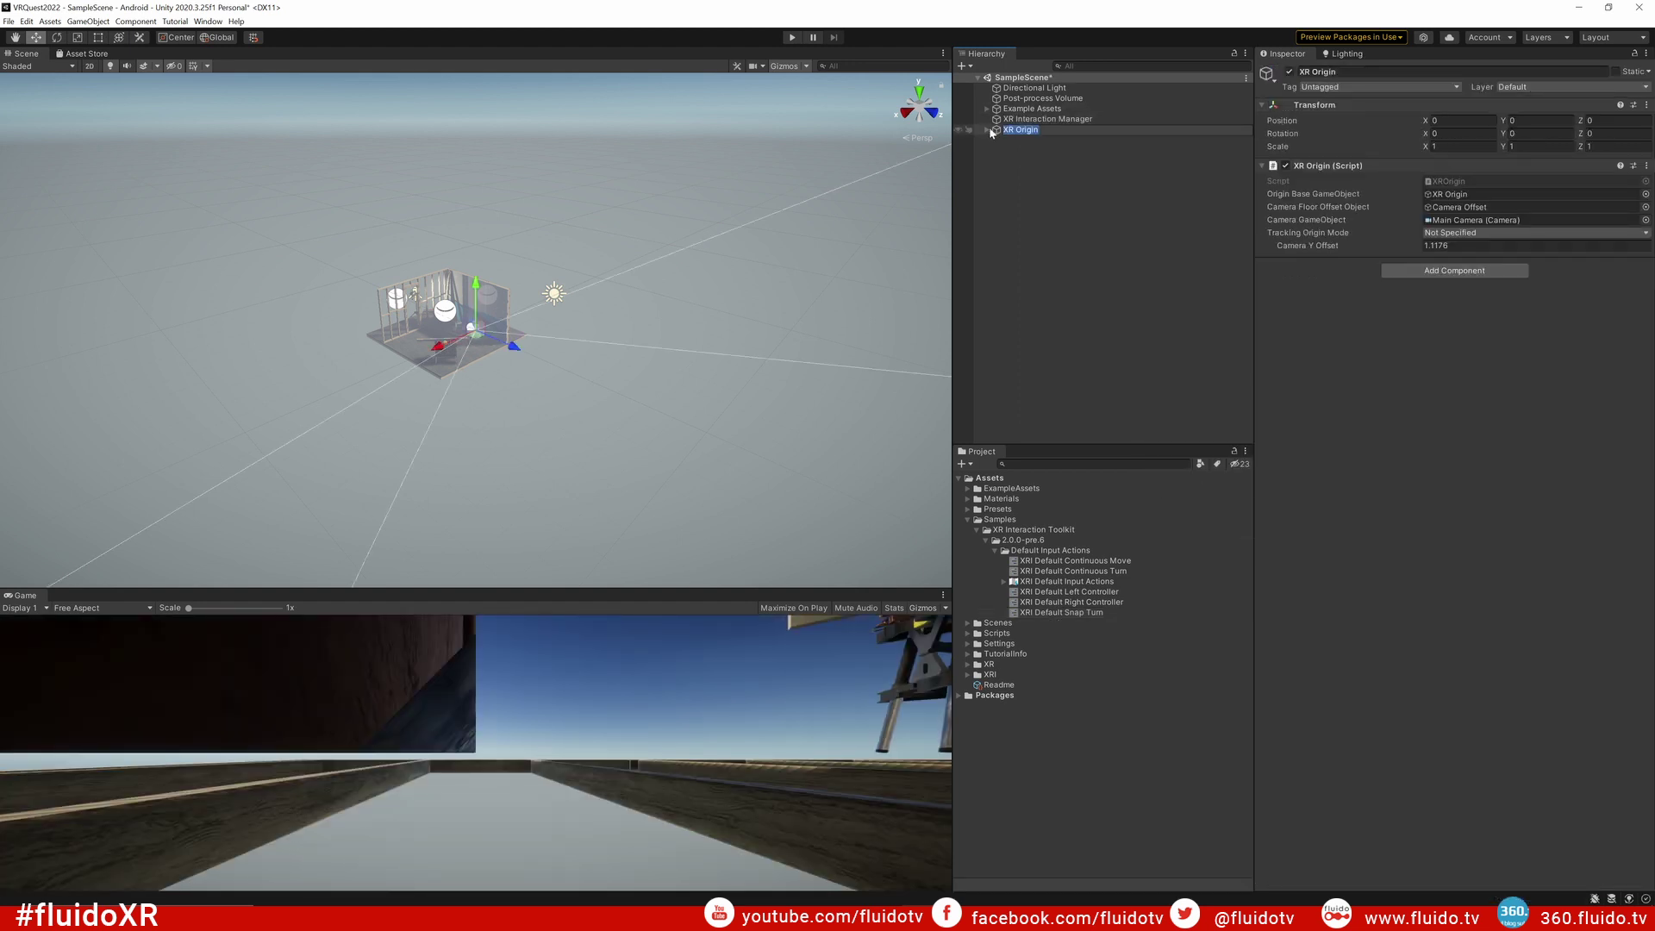
{"action": "key", "text": "Return"}
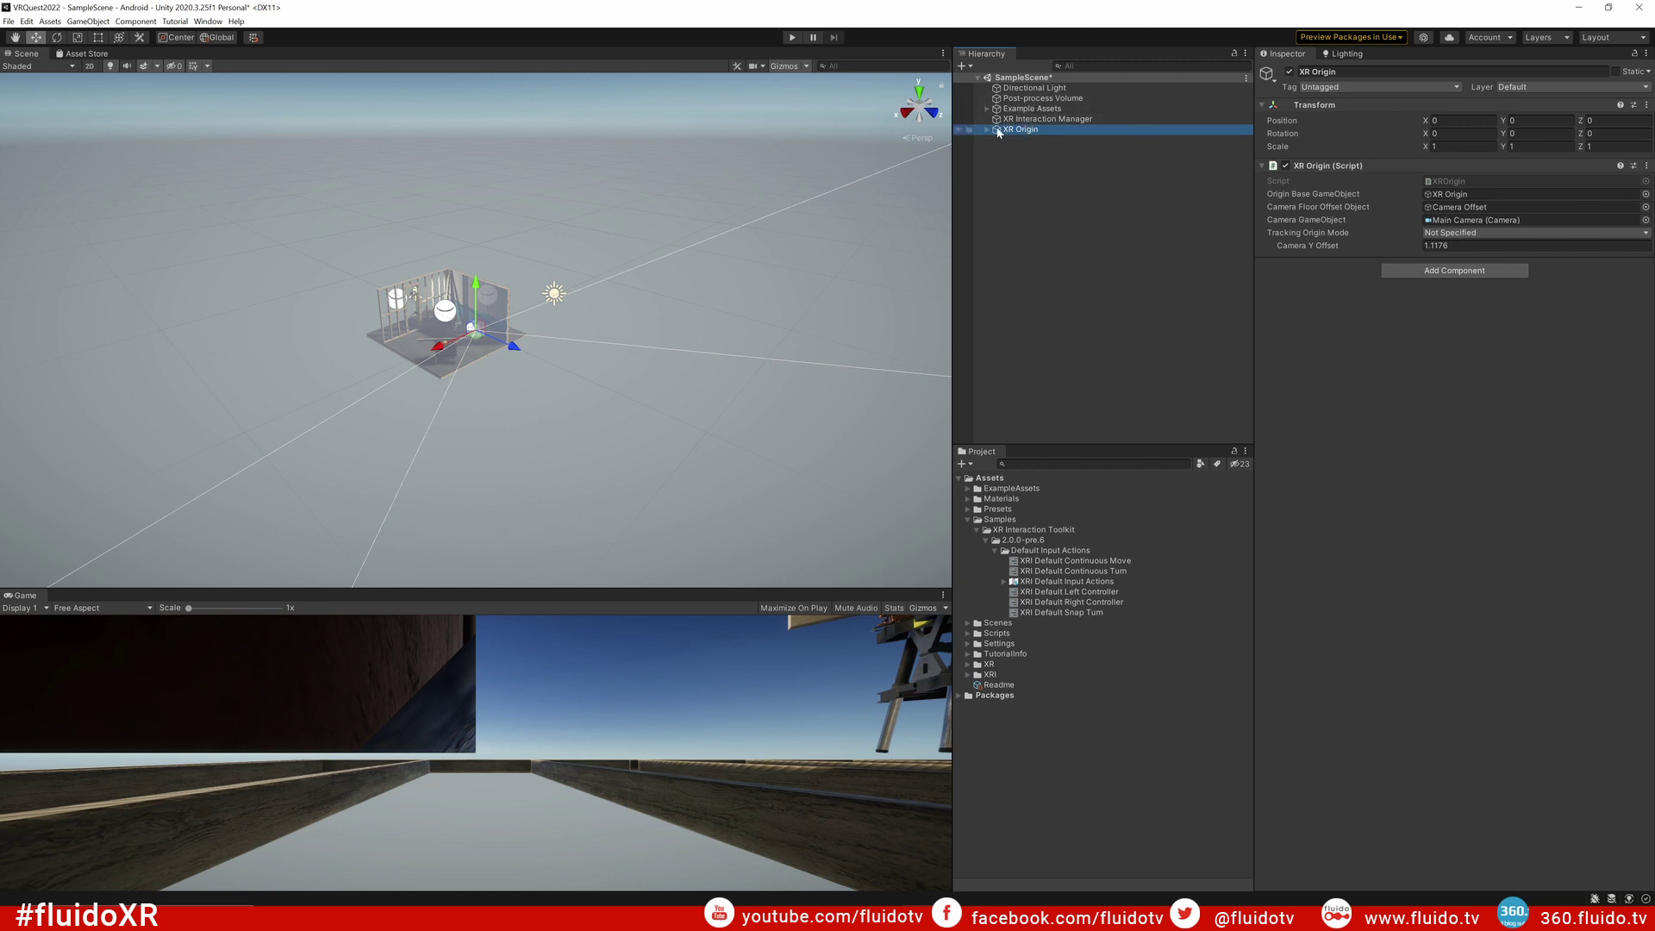
Step: Expand XR Origin and Camera Offset, then review Main Camera, LeftHand and RightHand Controller settings
{"action": "left_click", "coordinate": [987, 130]}
{"action": "left_click", "coordinate": [997, 140]}
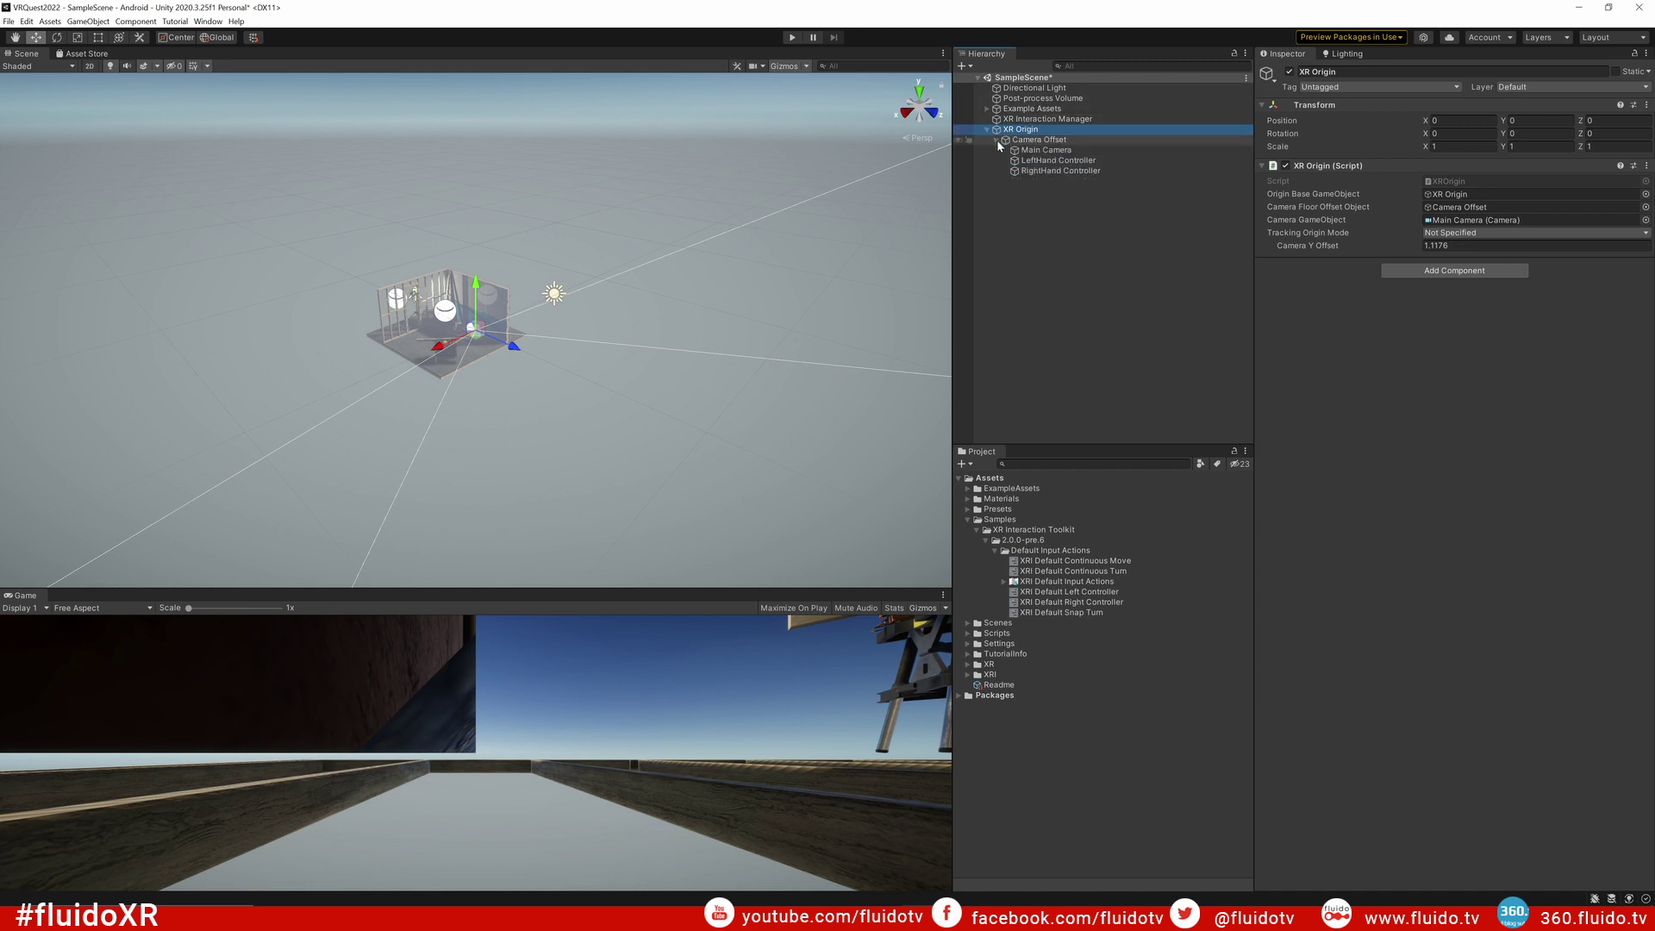
{"action": "left_click", "coordinate": [1039, 151]}
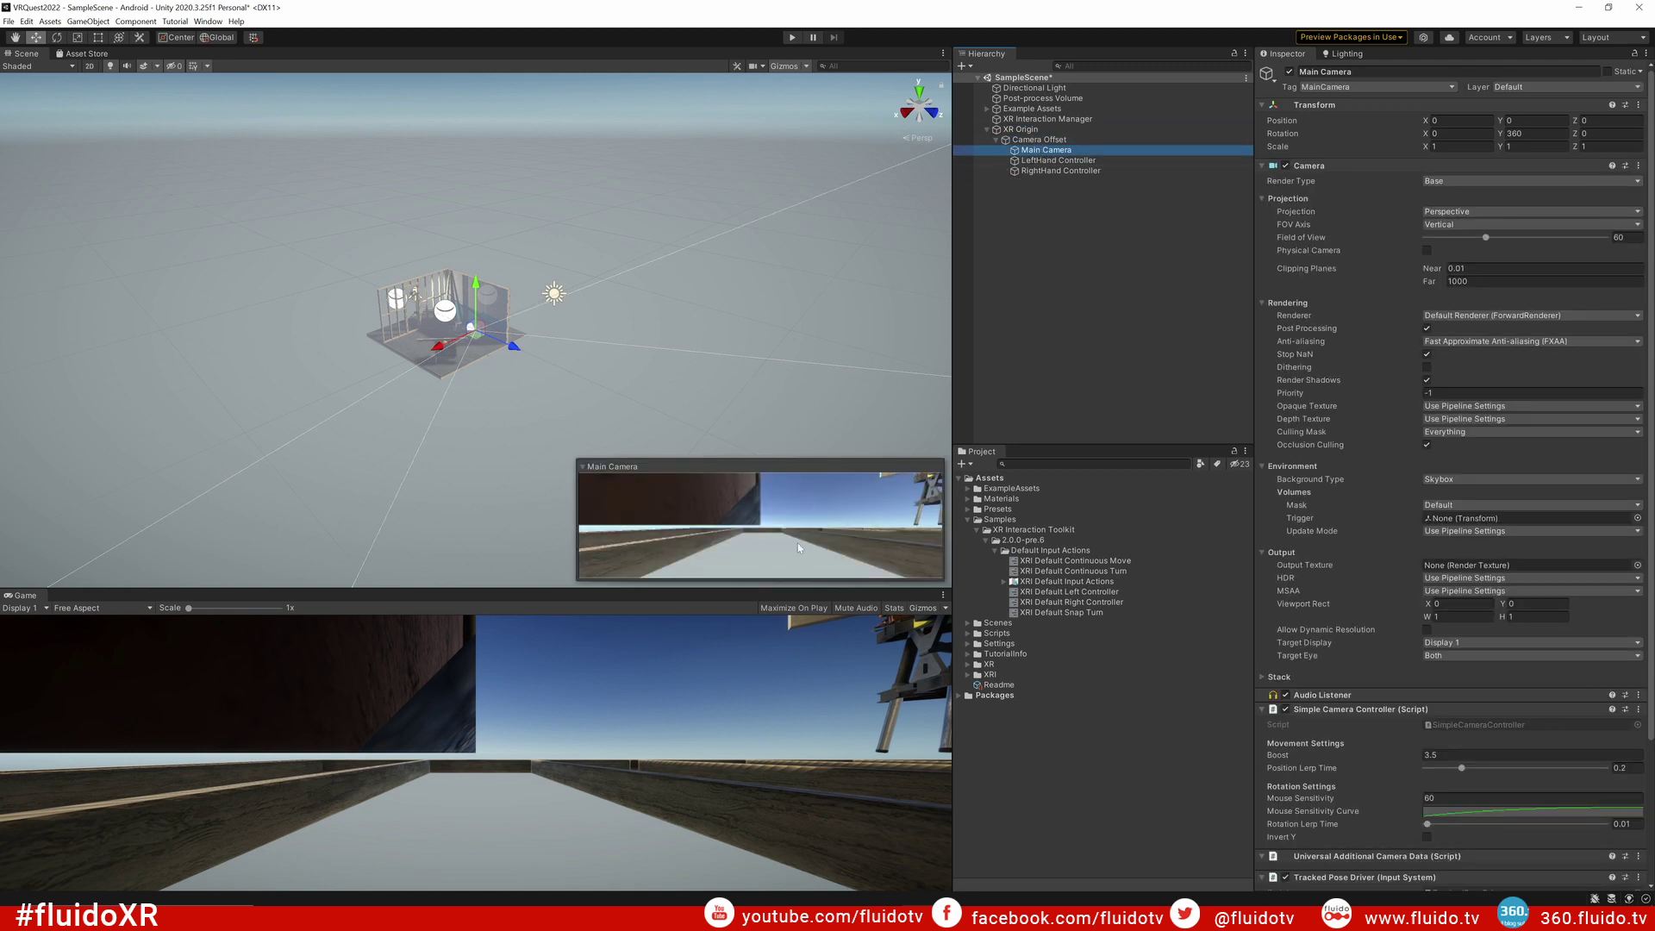
{"action": "left_click", "coordinate": [1045, 161]}
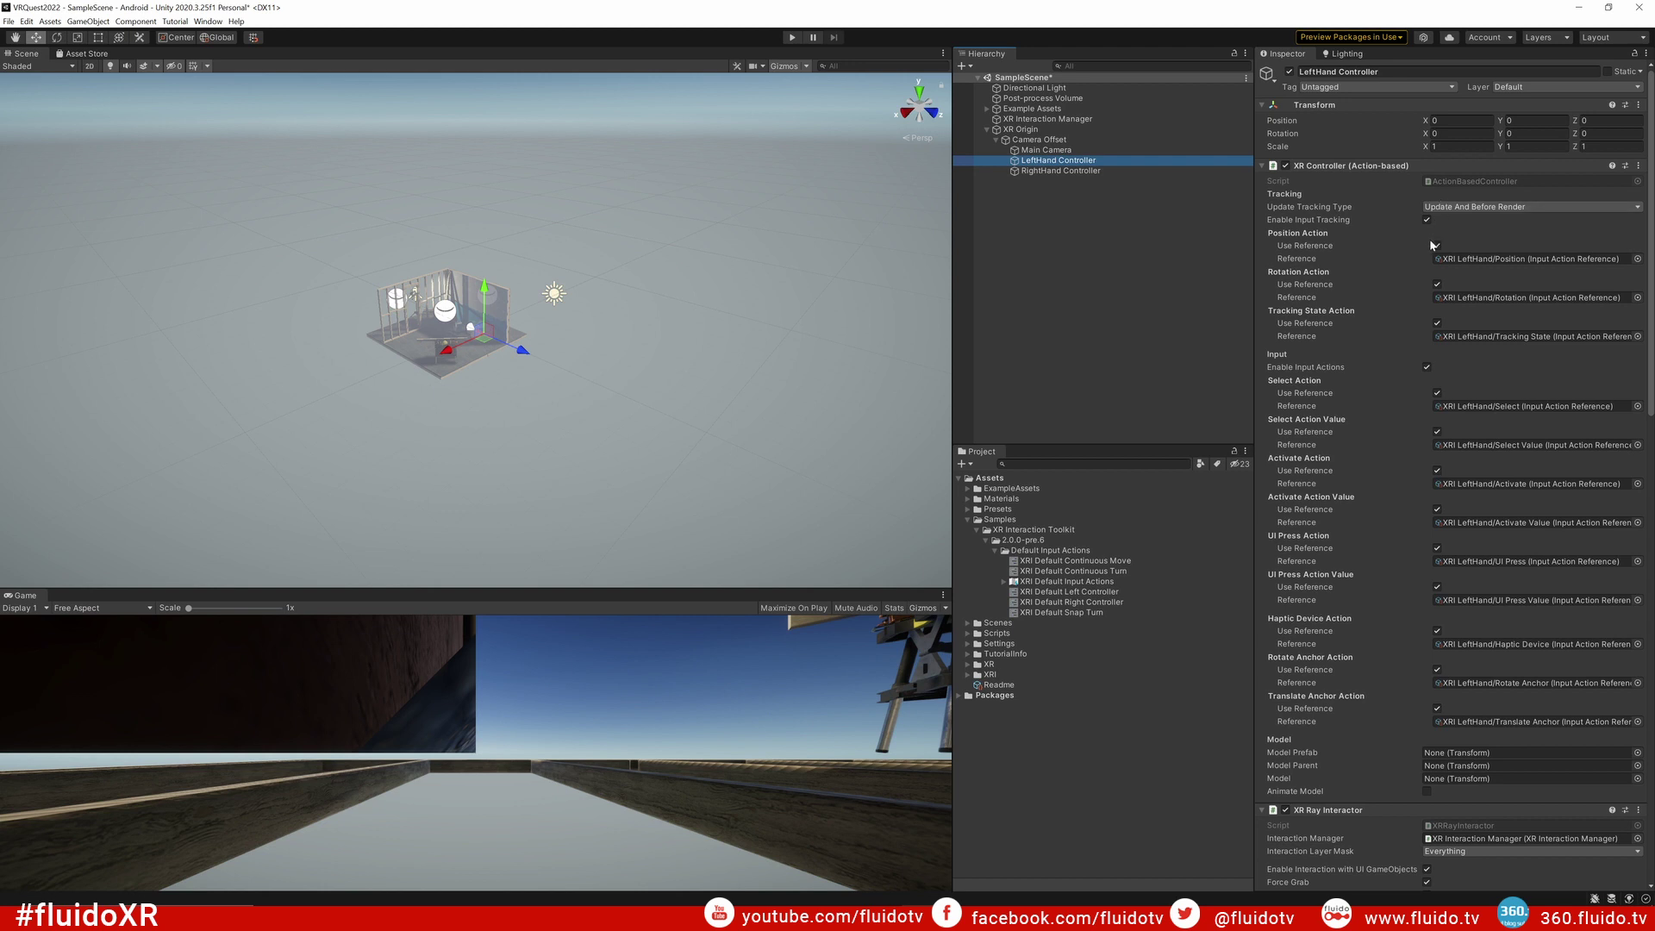
{"action": "left_click", "coordinate": [1069, 171]}
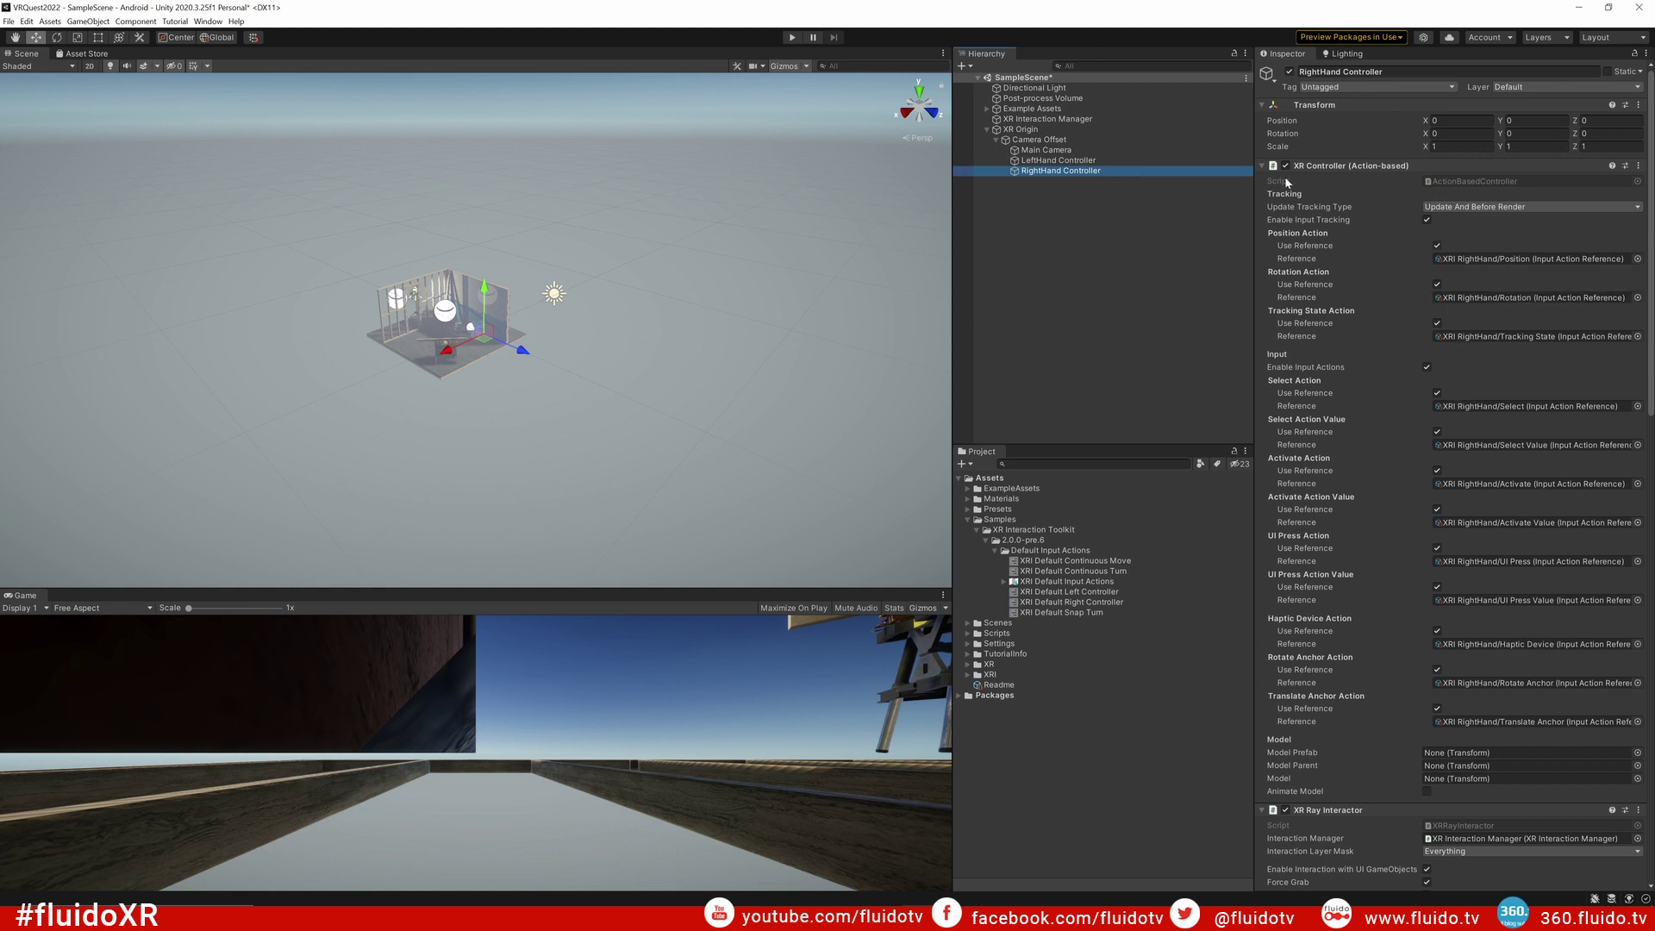
{"action": "mouse_move", "coordinate": [1093, 601]}
{"action": "left_mouse_down"}
{"action": "mouse_move", "coordinate": [1439, 139]}
{"action": "mouse_move", "coordinate": [1090, 611]}
{"action": "mouse_move", "coordinate": [1408, 257]}
{"action": "left_mouse_up"}
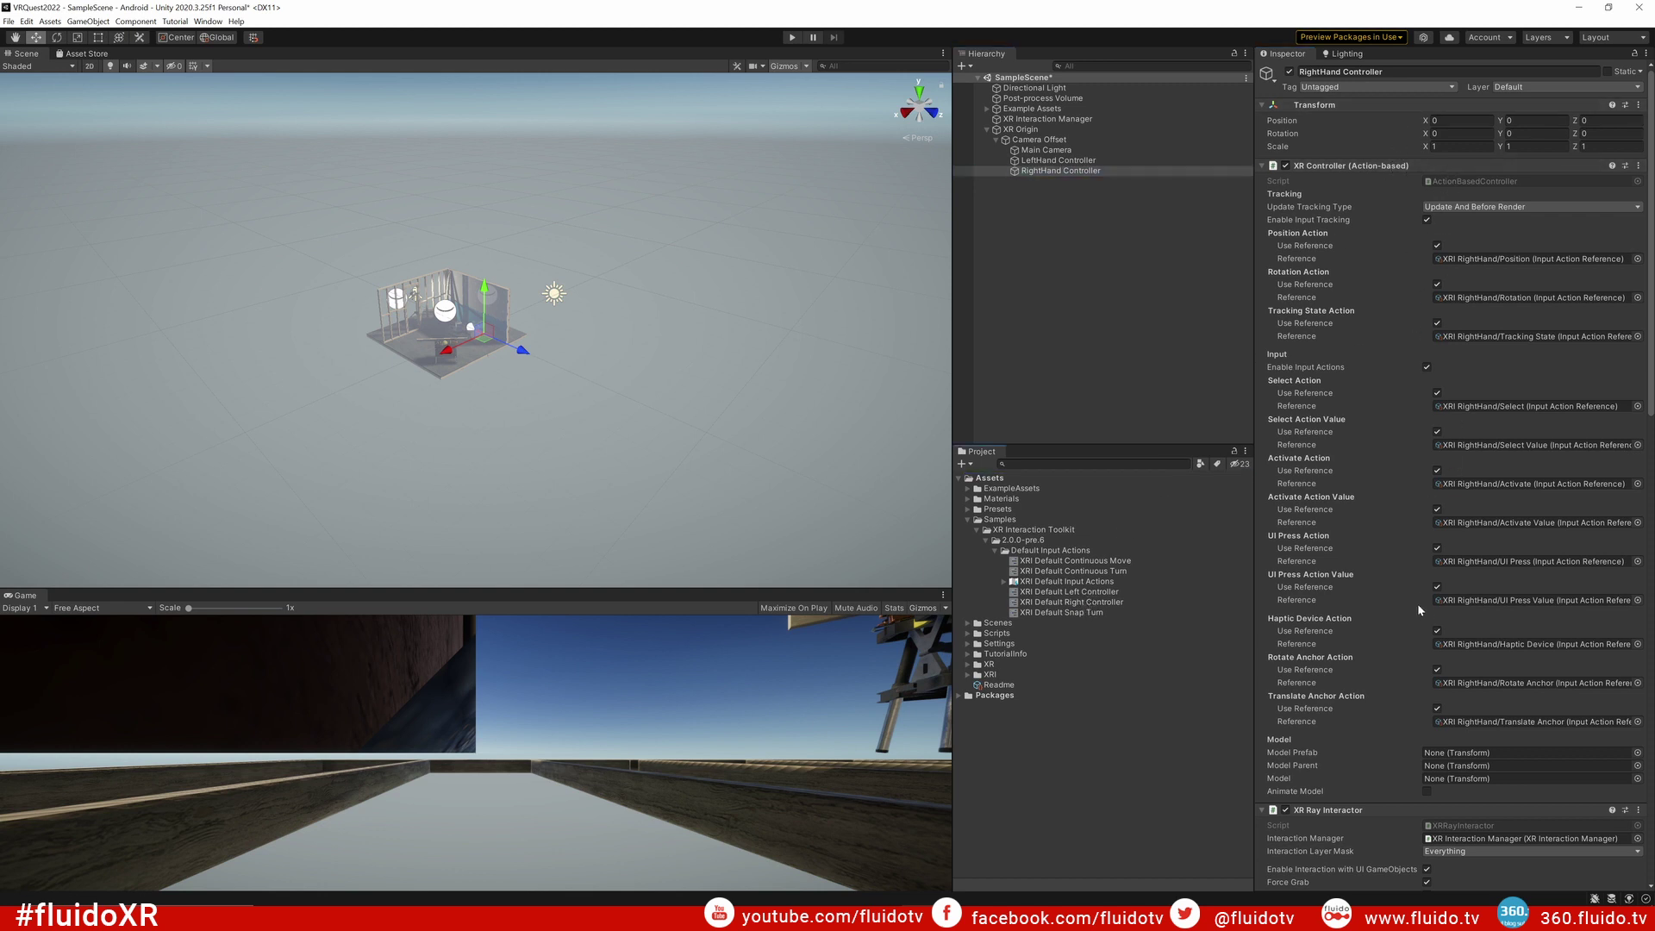
{"action": "left_click", "coordinate": [1042, 208]}
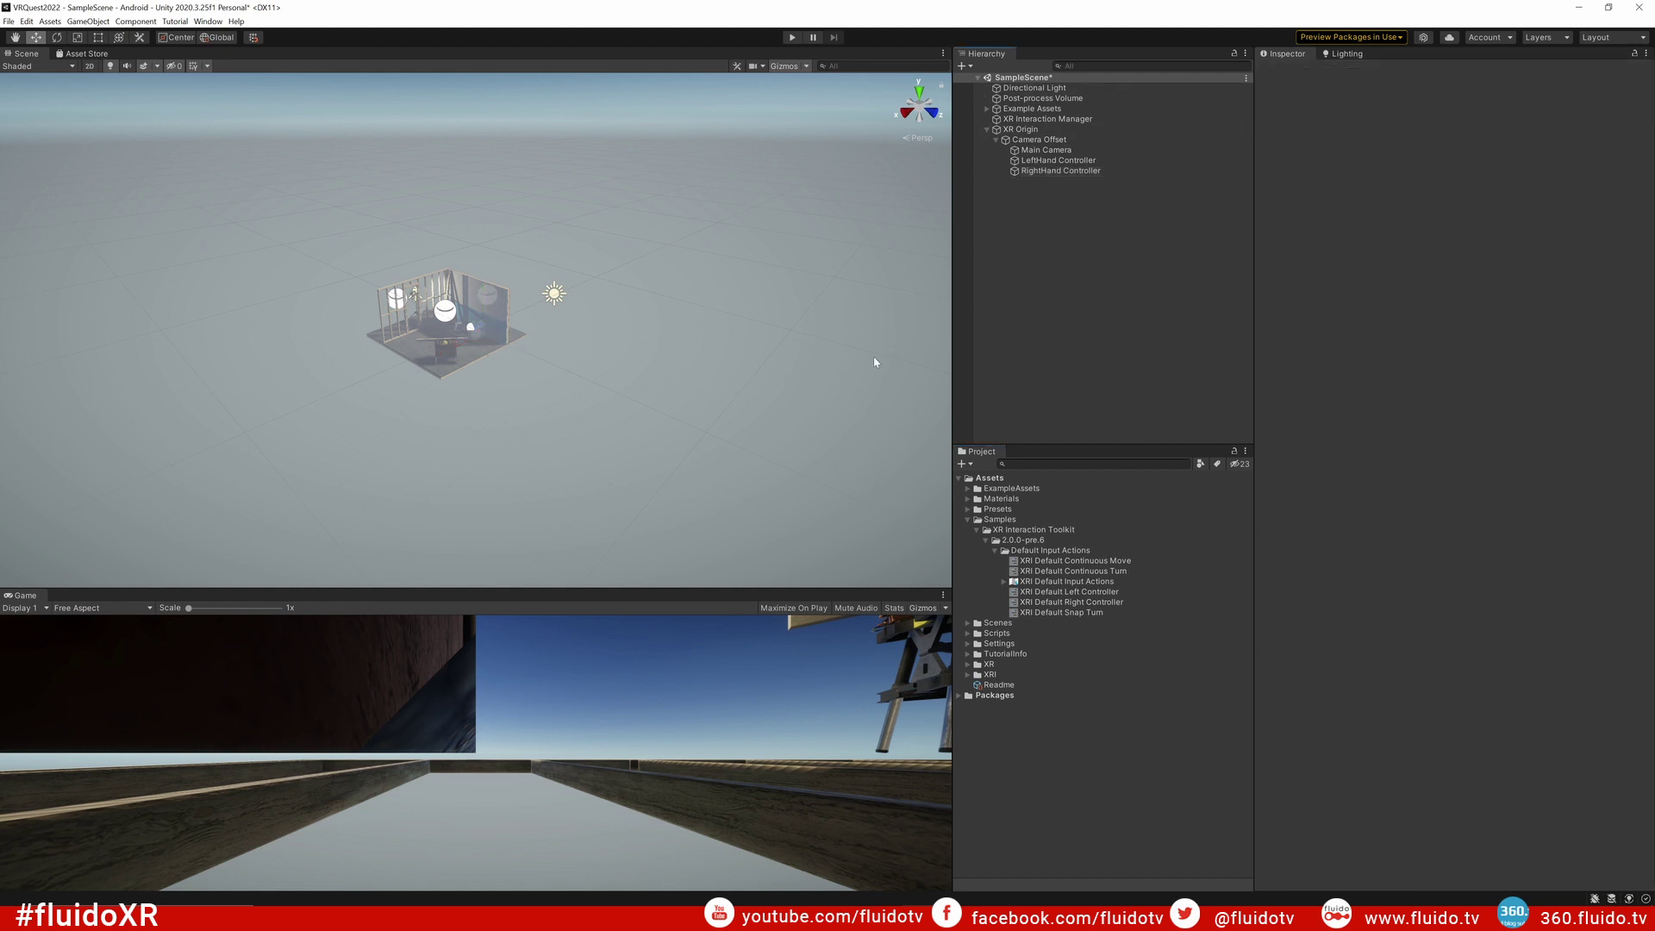
Step: Add an Input Action Manager to XR Interaction Manager with XRI Default Input Actions as Element 0
{"action": "left_click", "coordinate": [1053, 119]}
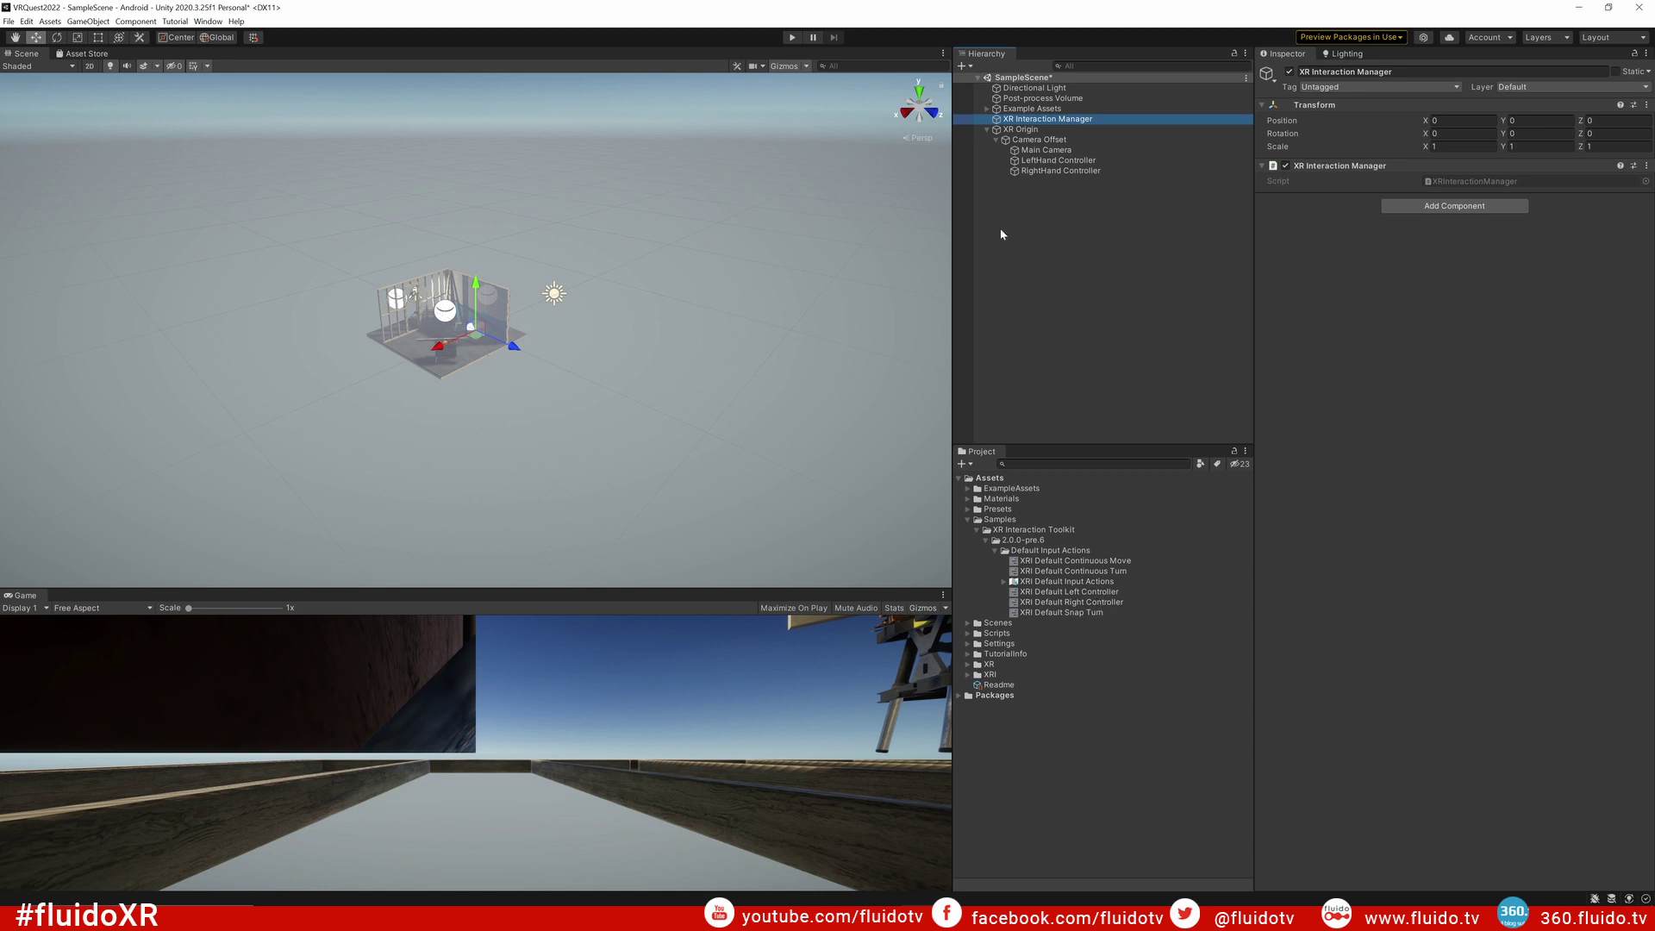
{"action": "left_click", "coordinate": [1480, 207]}
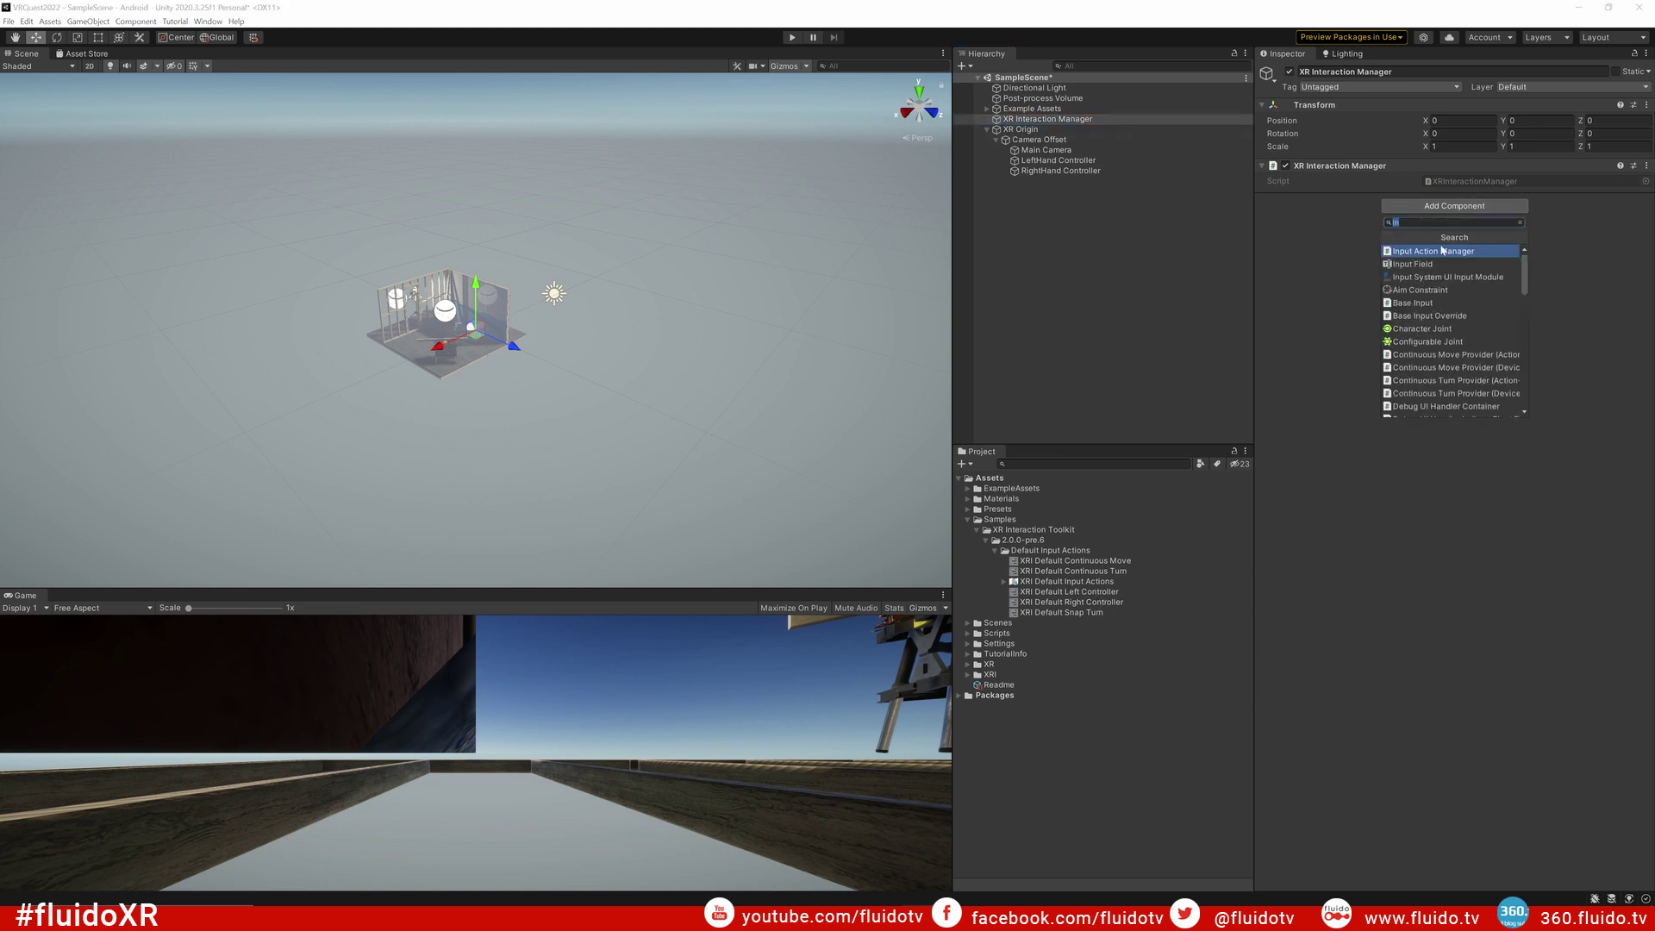
{"action": "left_click", "coordinate": [1418, 255]}
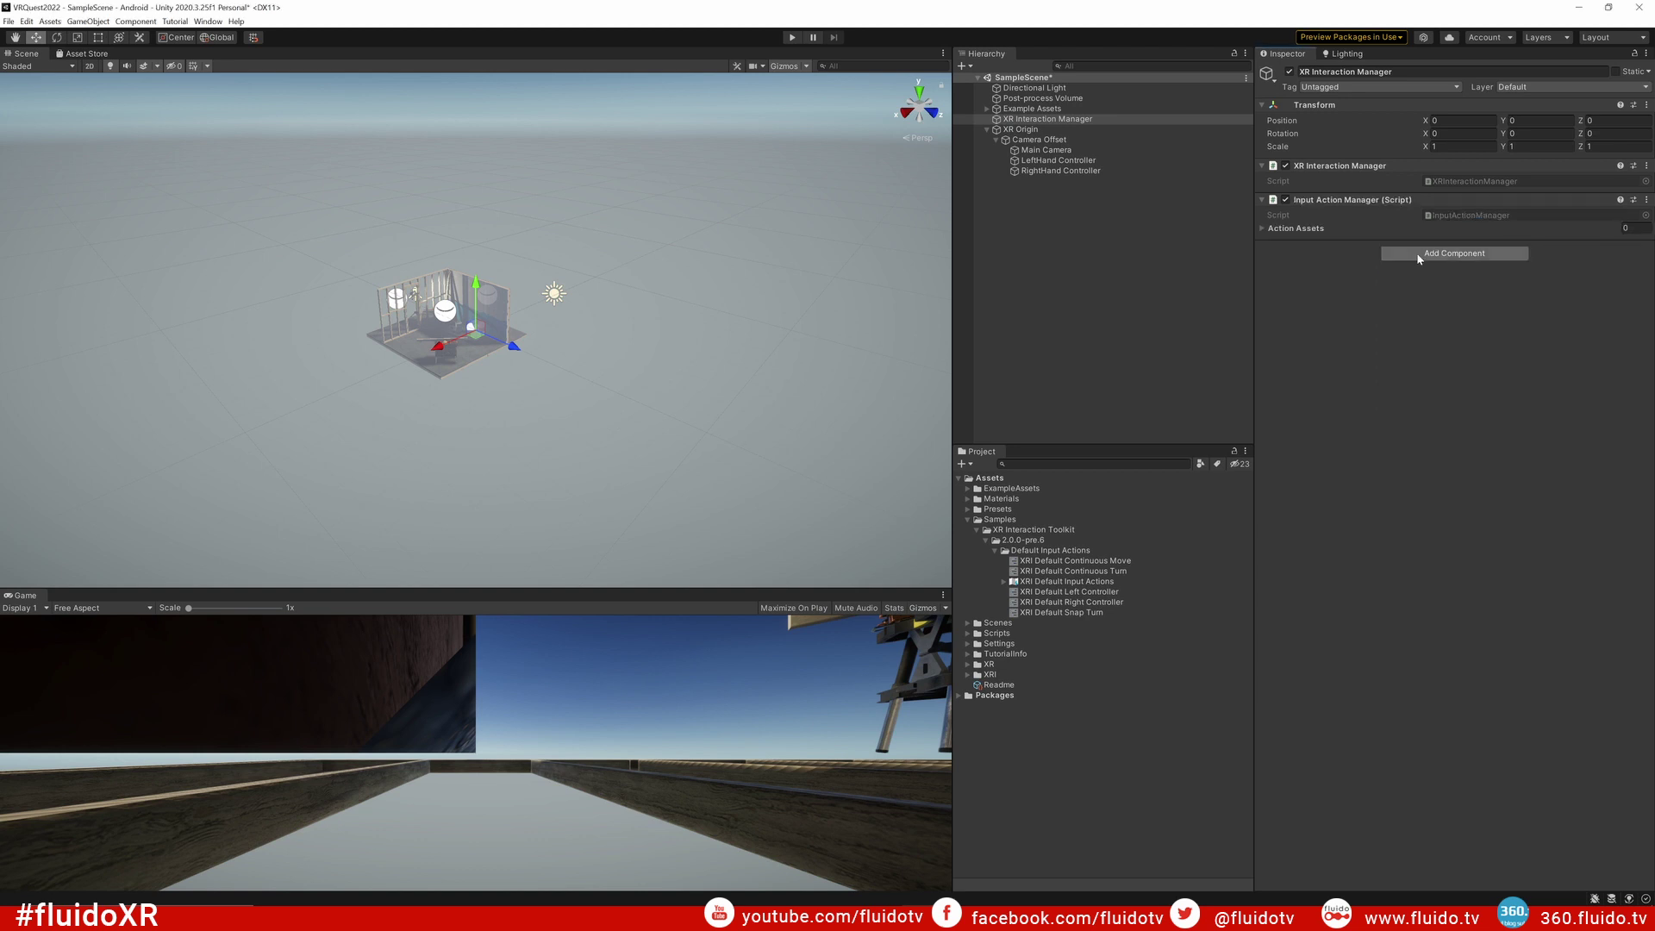
{"action": "left_click", "coordinate": [1262, 228]}
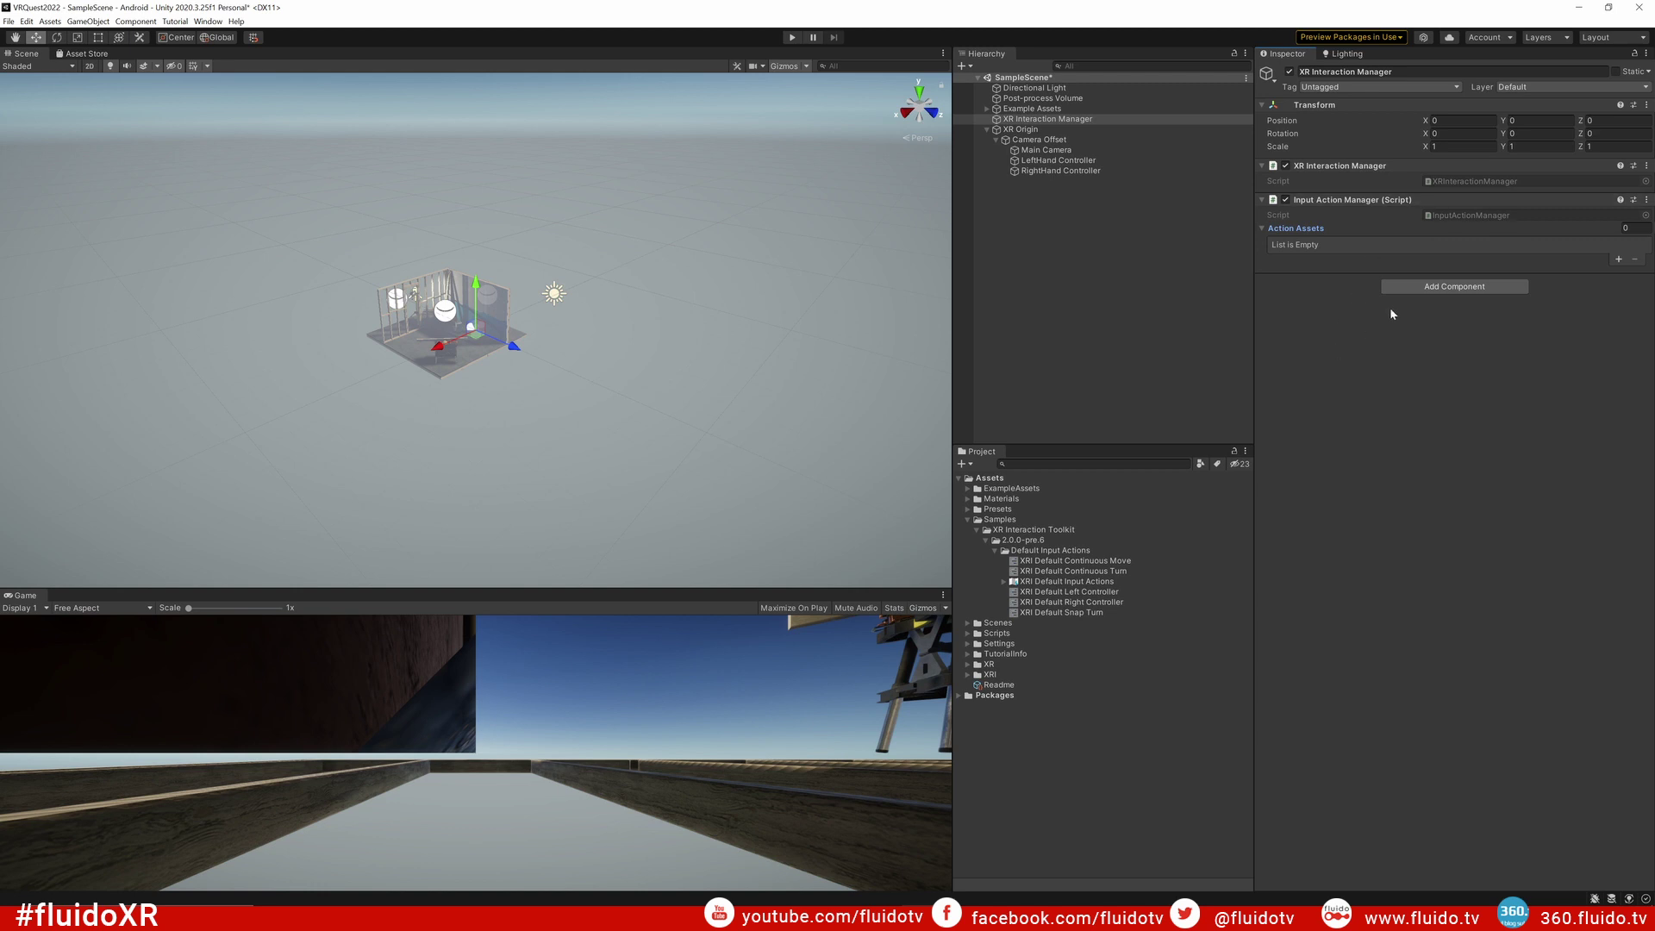
{"action": "left_click", "coordinate": [1618, 259]}
{"action": "left_click", "coordinate": [1642, 246]}
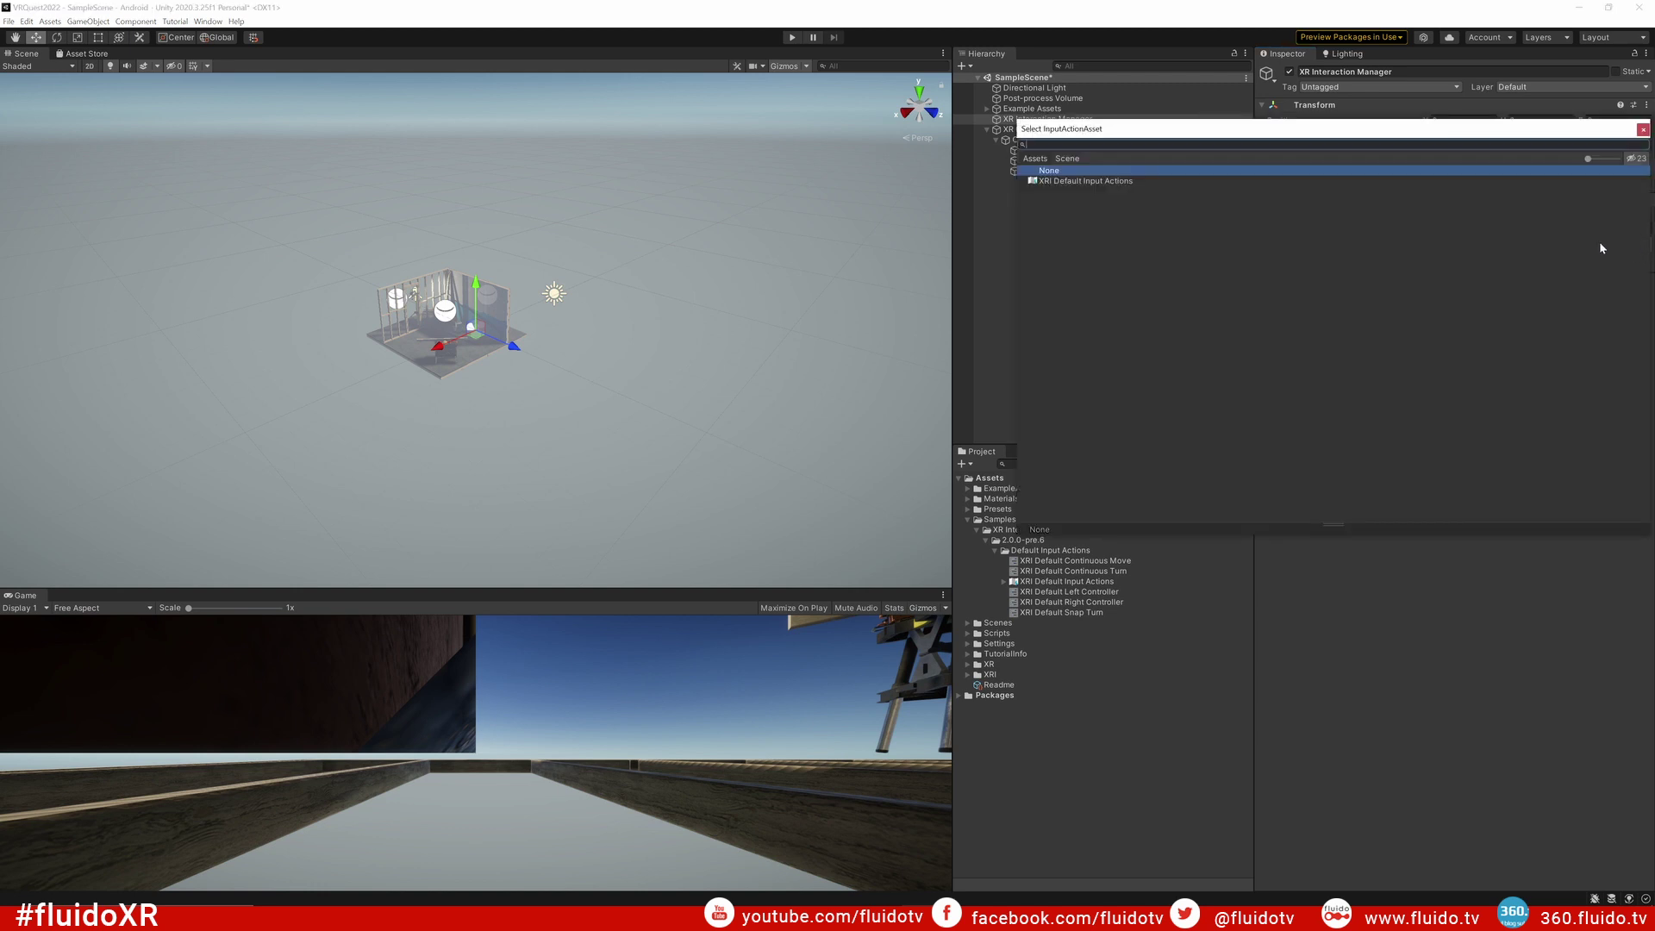
{"action": "left_click", "coordinate": [1108, 182]}
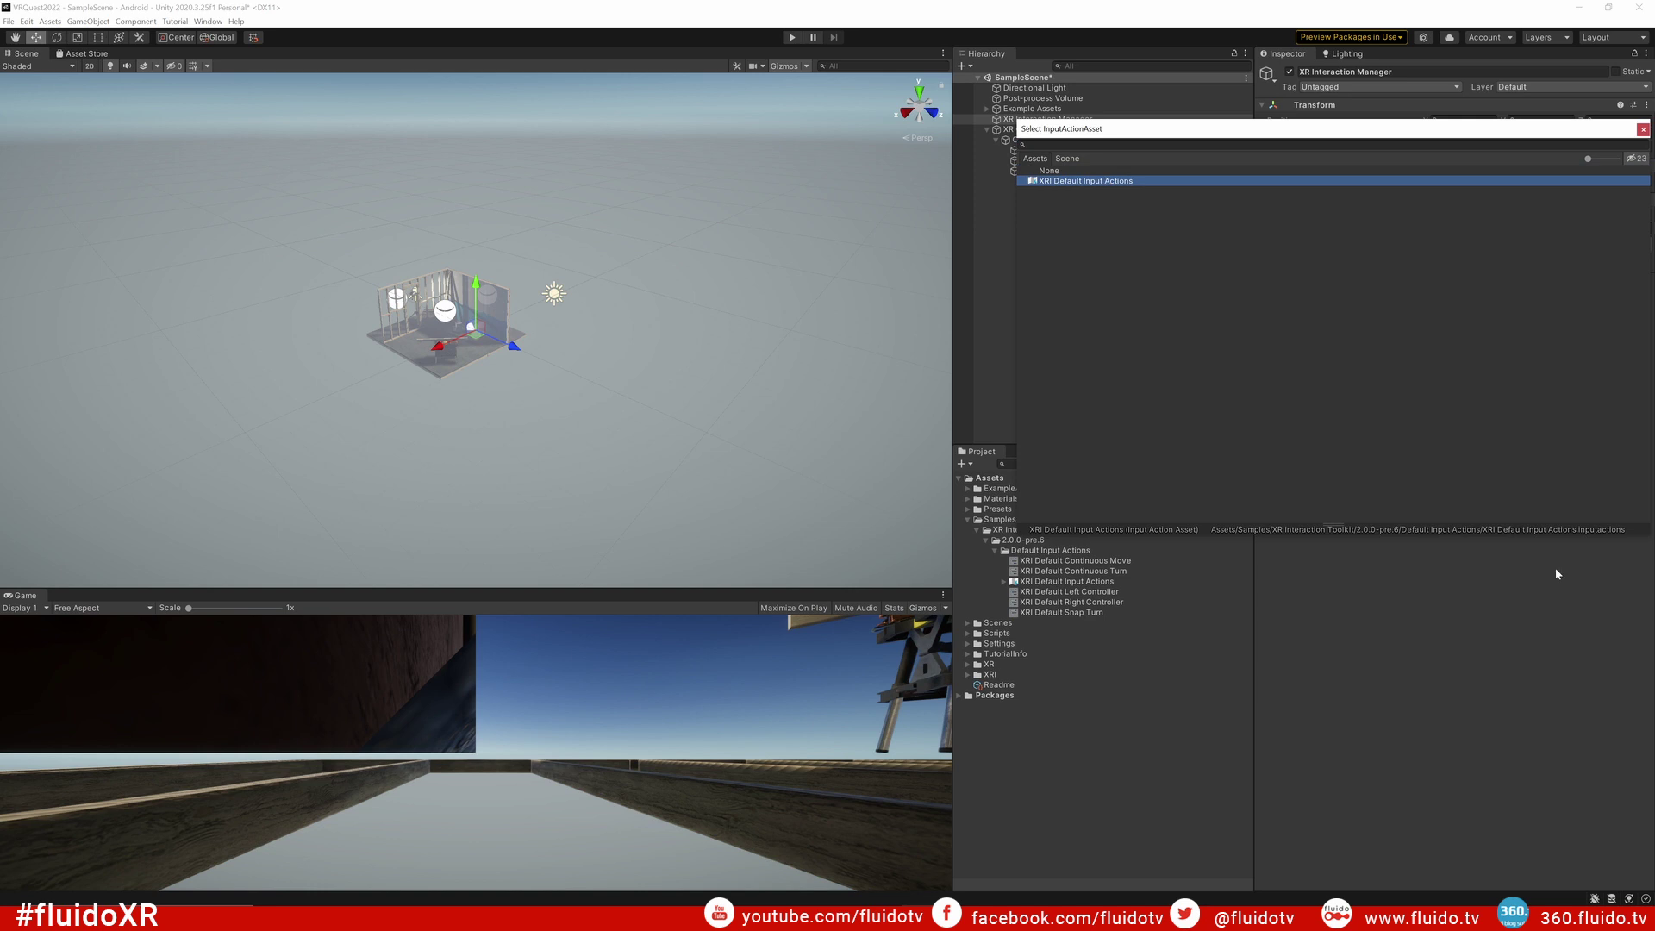
{"action": "left_click", "coordinate": [1644, 130]}
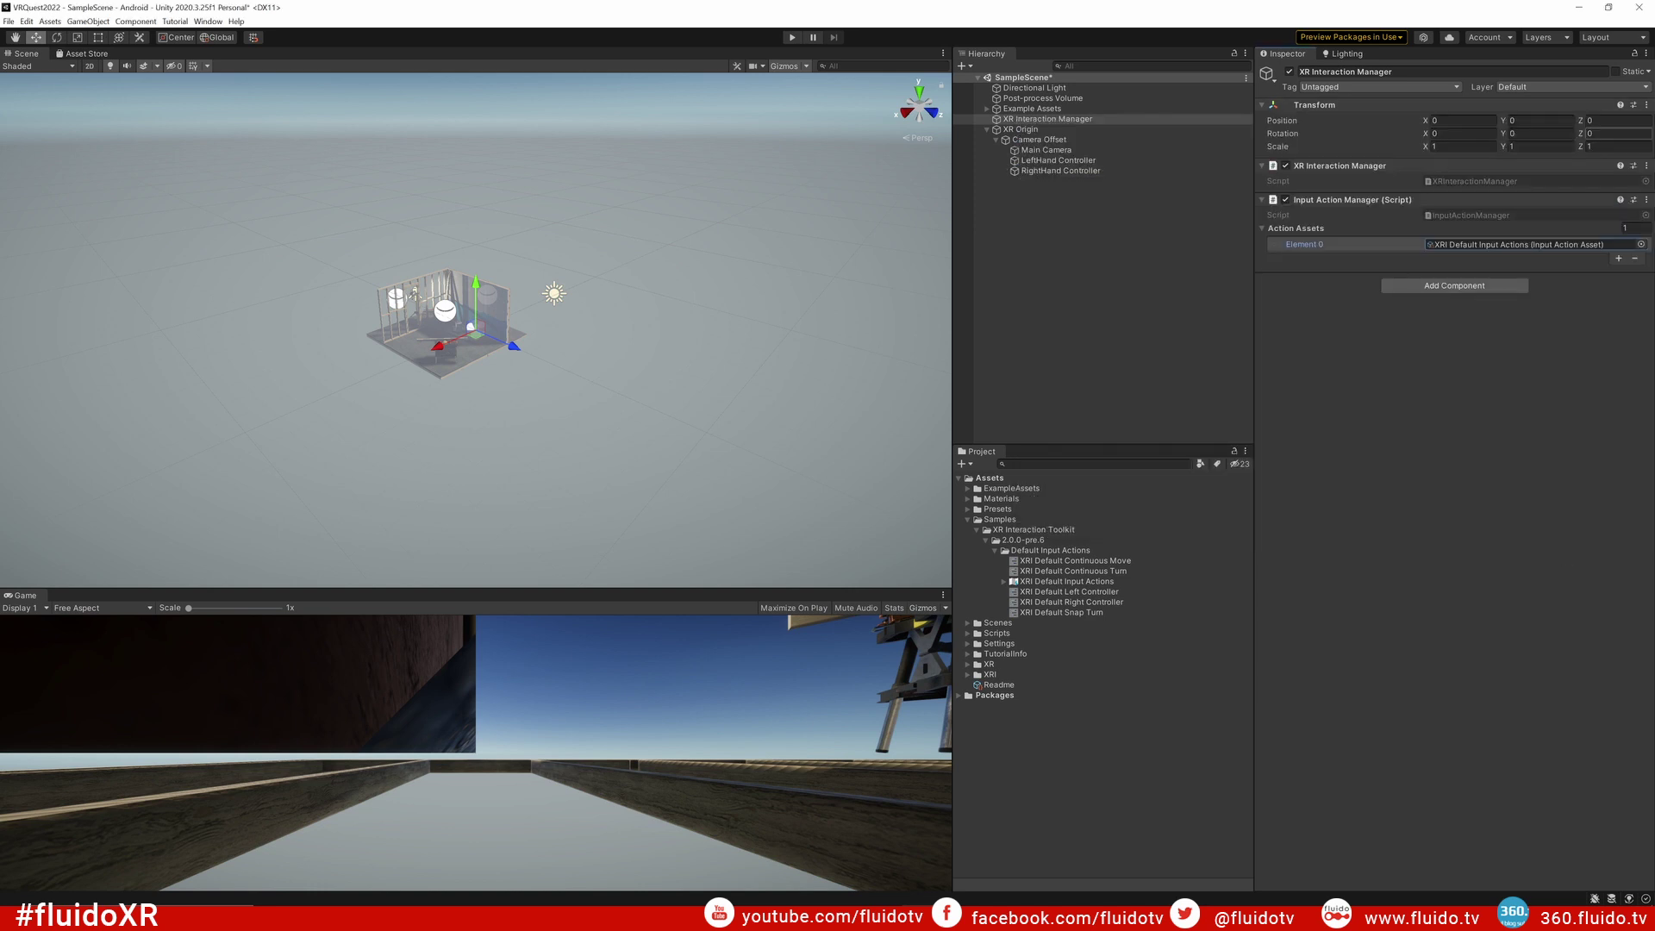
{"action": "left_click", "coordinate": [1518, 245]}
Step: Deselect the manager, run the scene in Play mode to test the rig, then stop
{"action": "left_click", "coordinate": [1151, 293]}
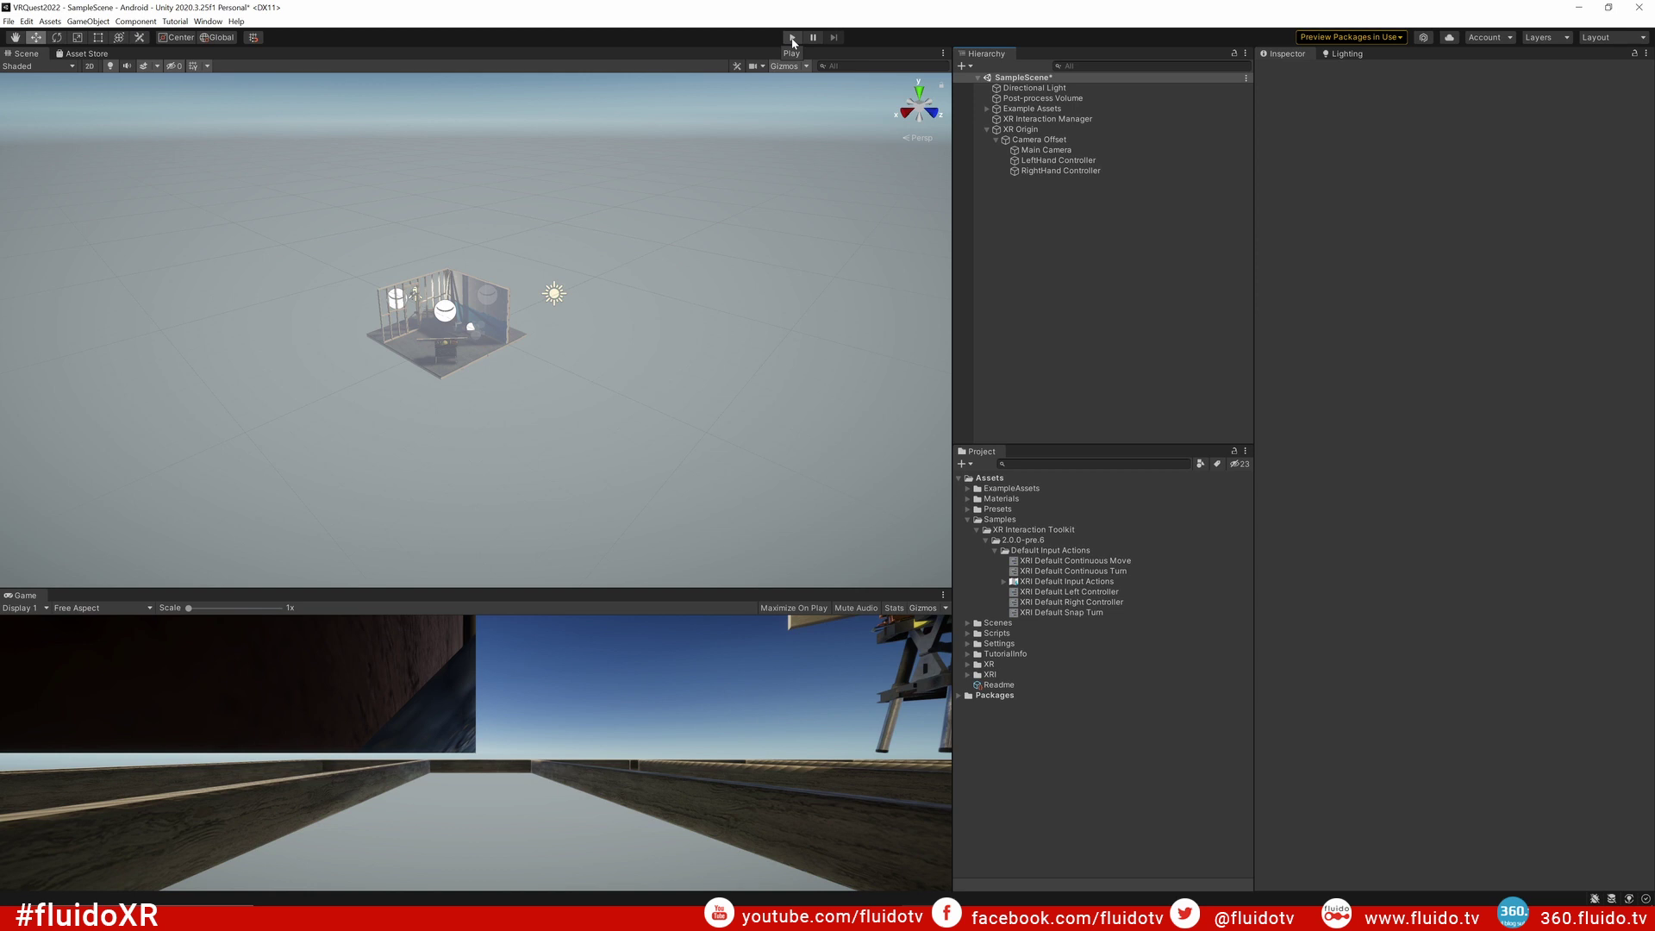
{"action": "left_click", "coordinate": [793, 39]}
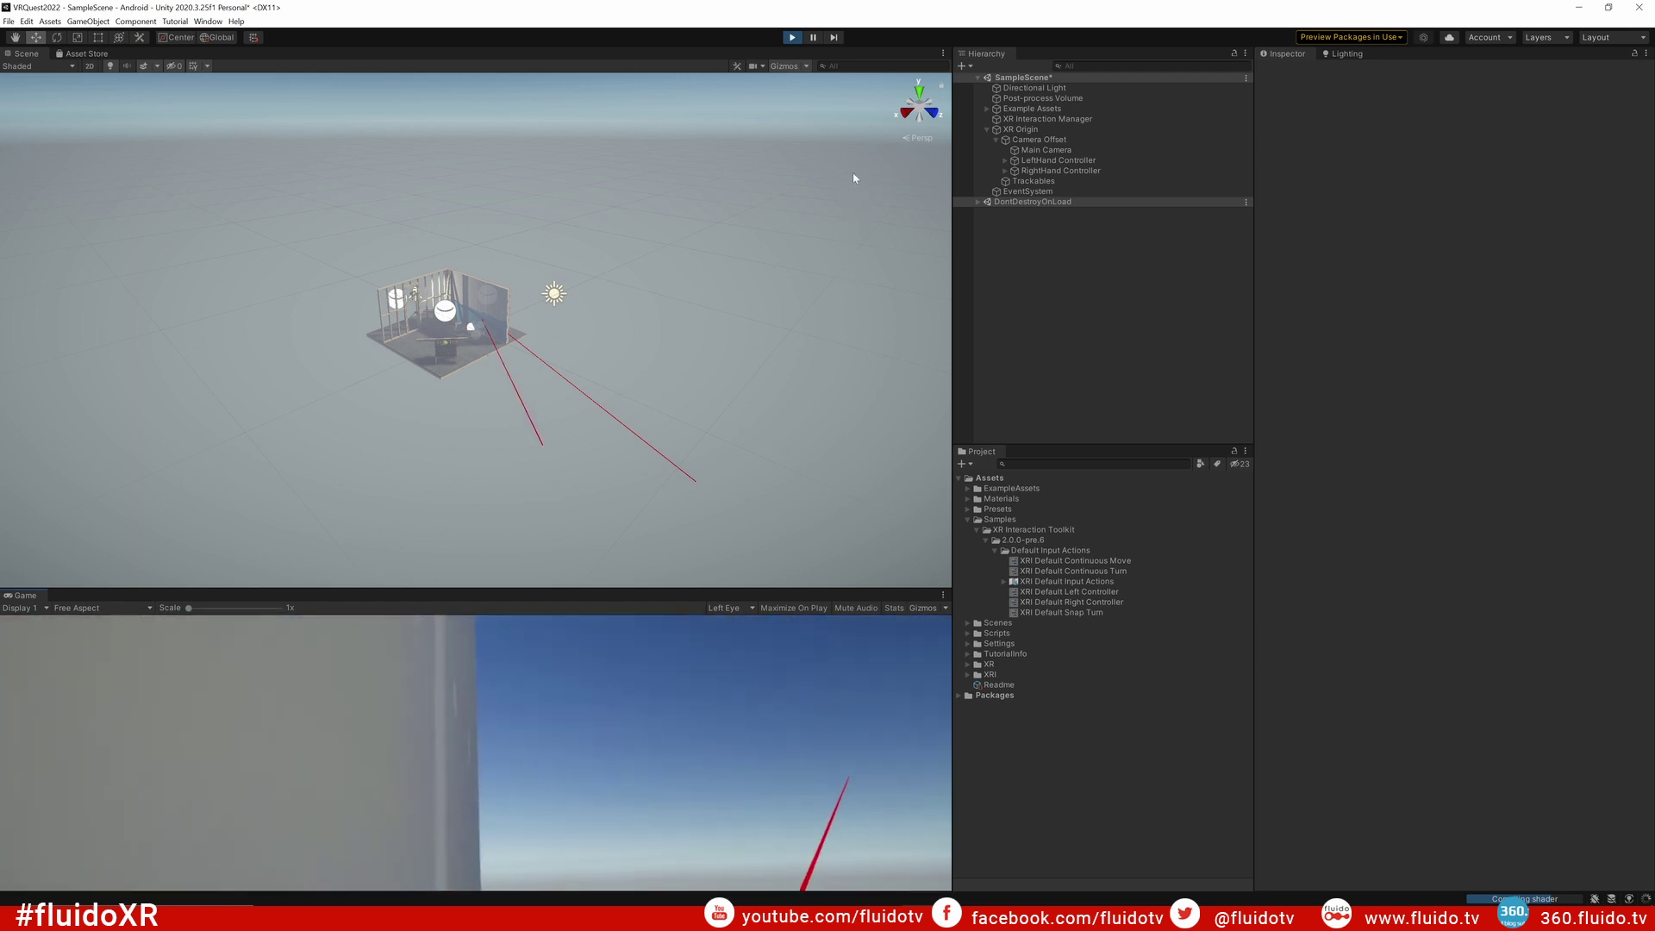
{"action": "left_click", "coordinate": [792, 37]}
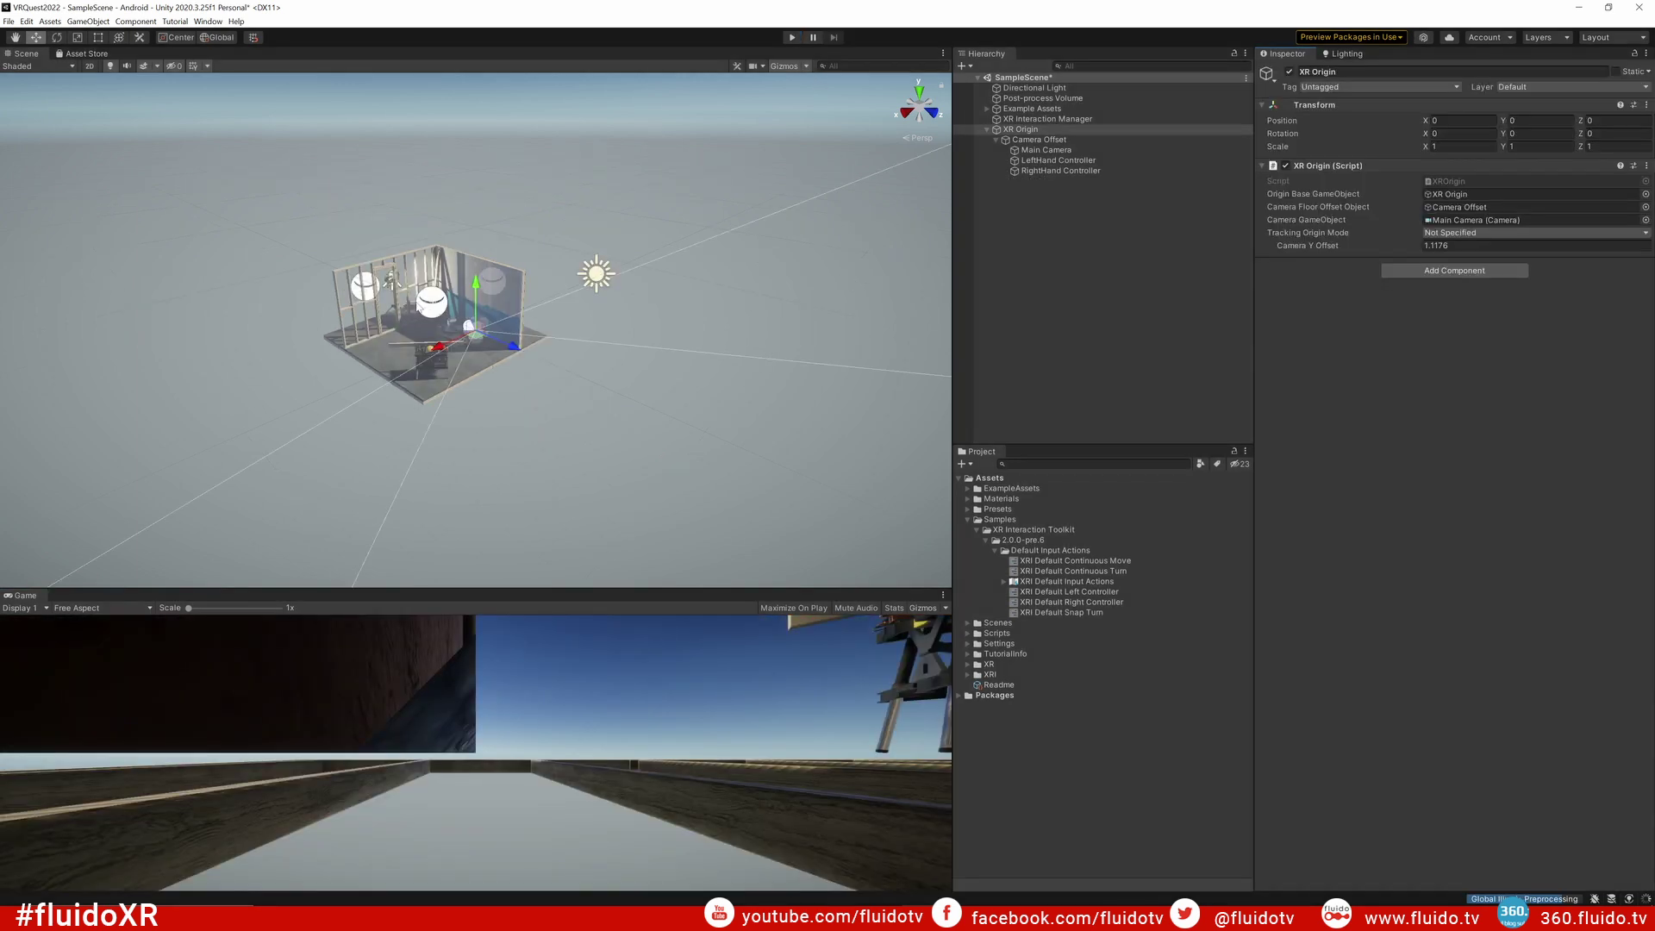